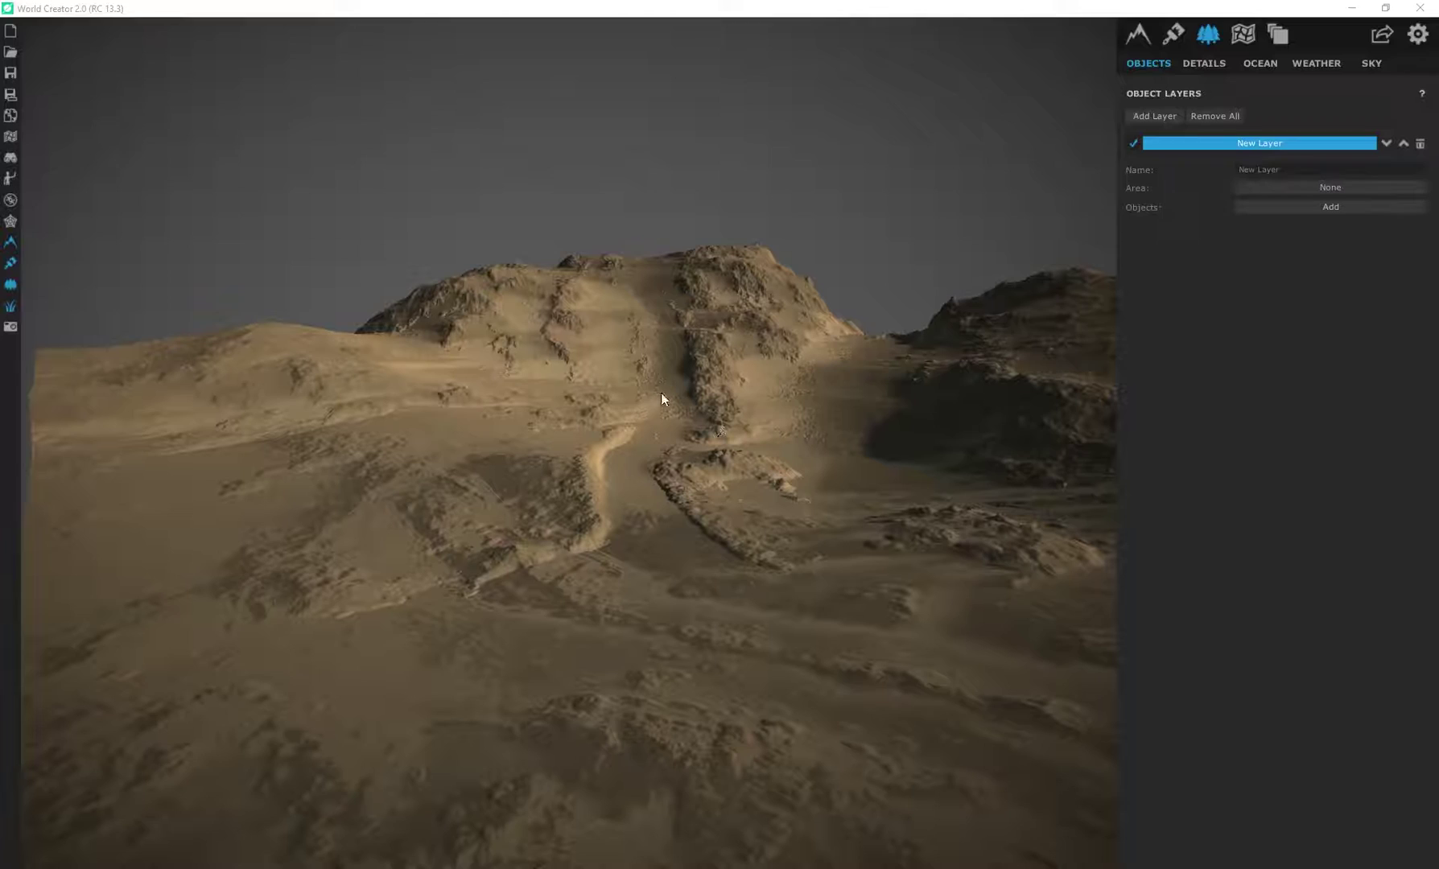
scroll(667, 425, "up", 3)
left_click_drag(636, 491, 668, 453)
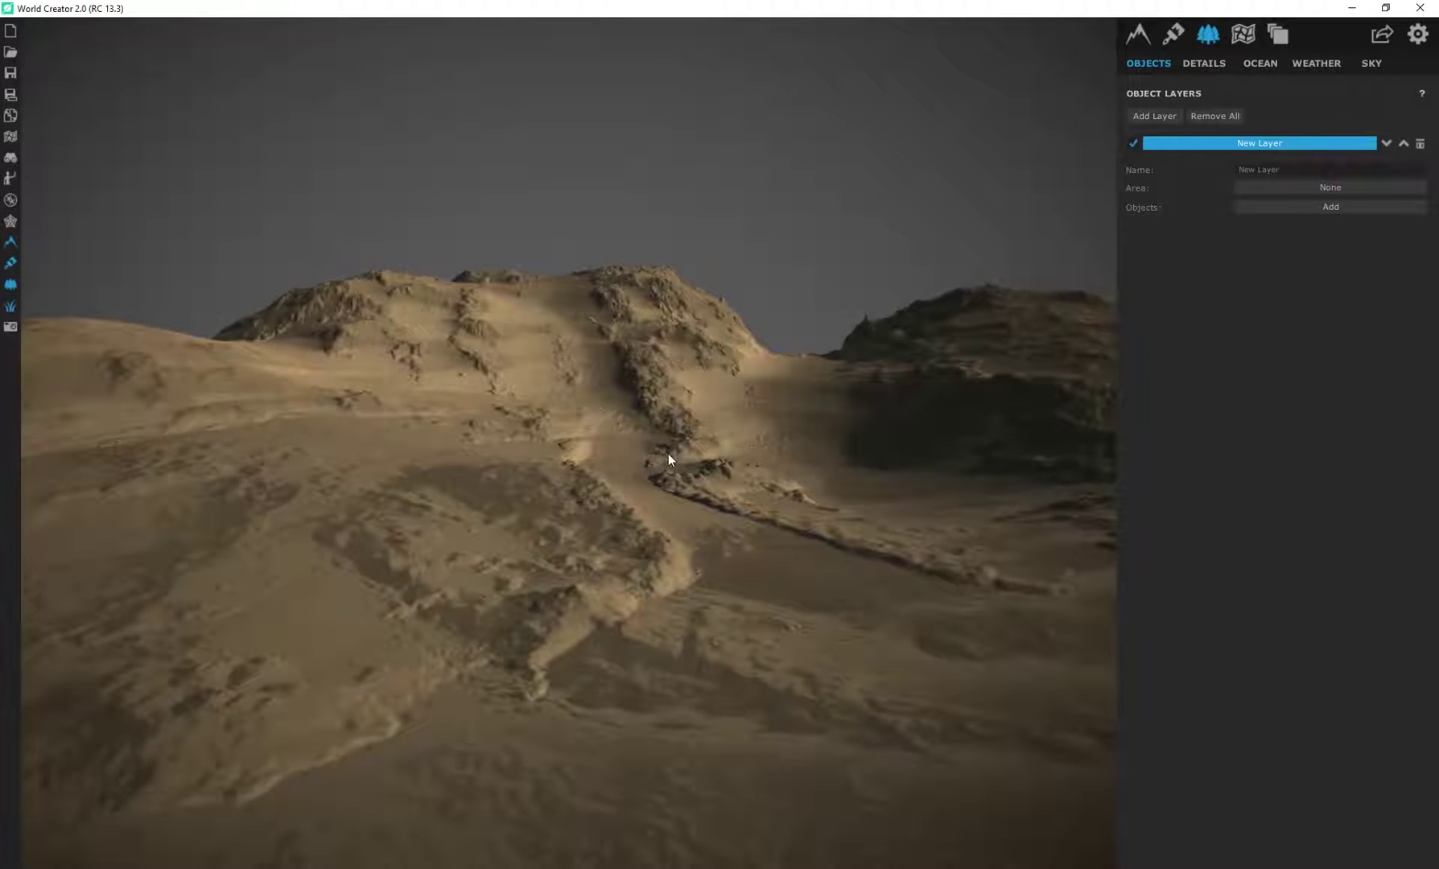
right_click_drag(668, 459, 605, 505)
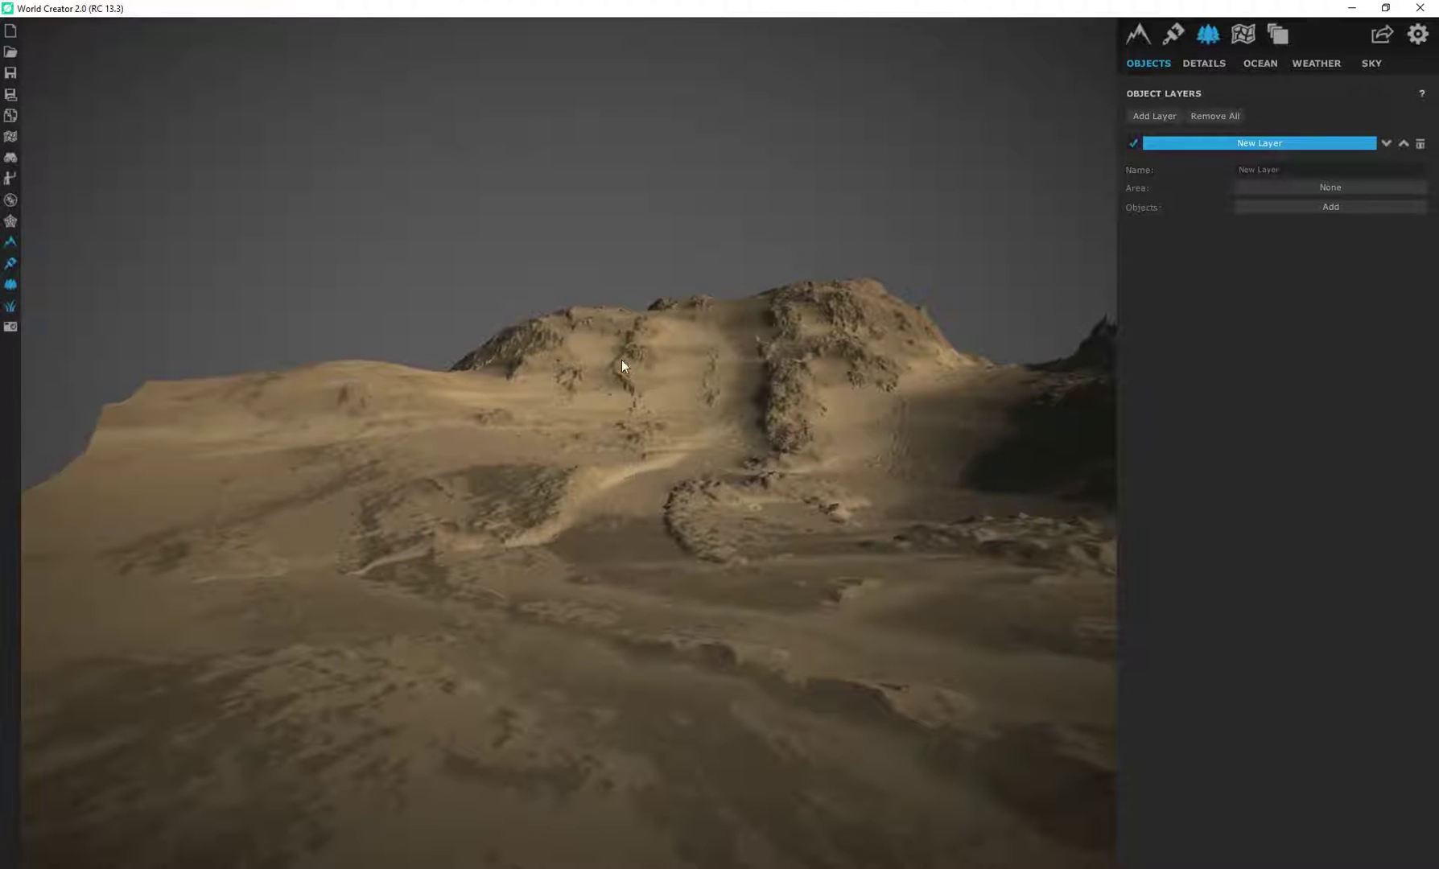
scroll(700, 430, "up", 2)
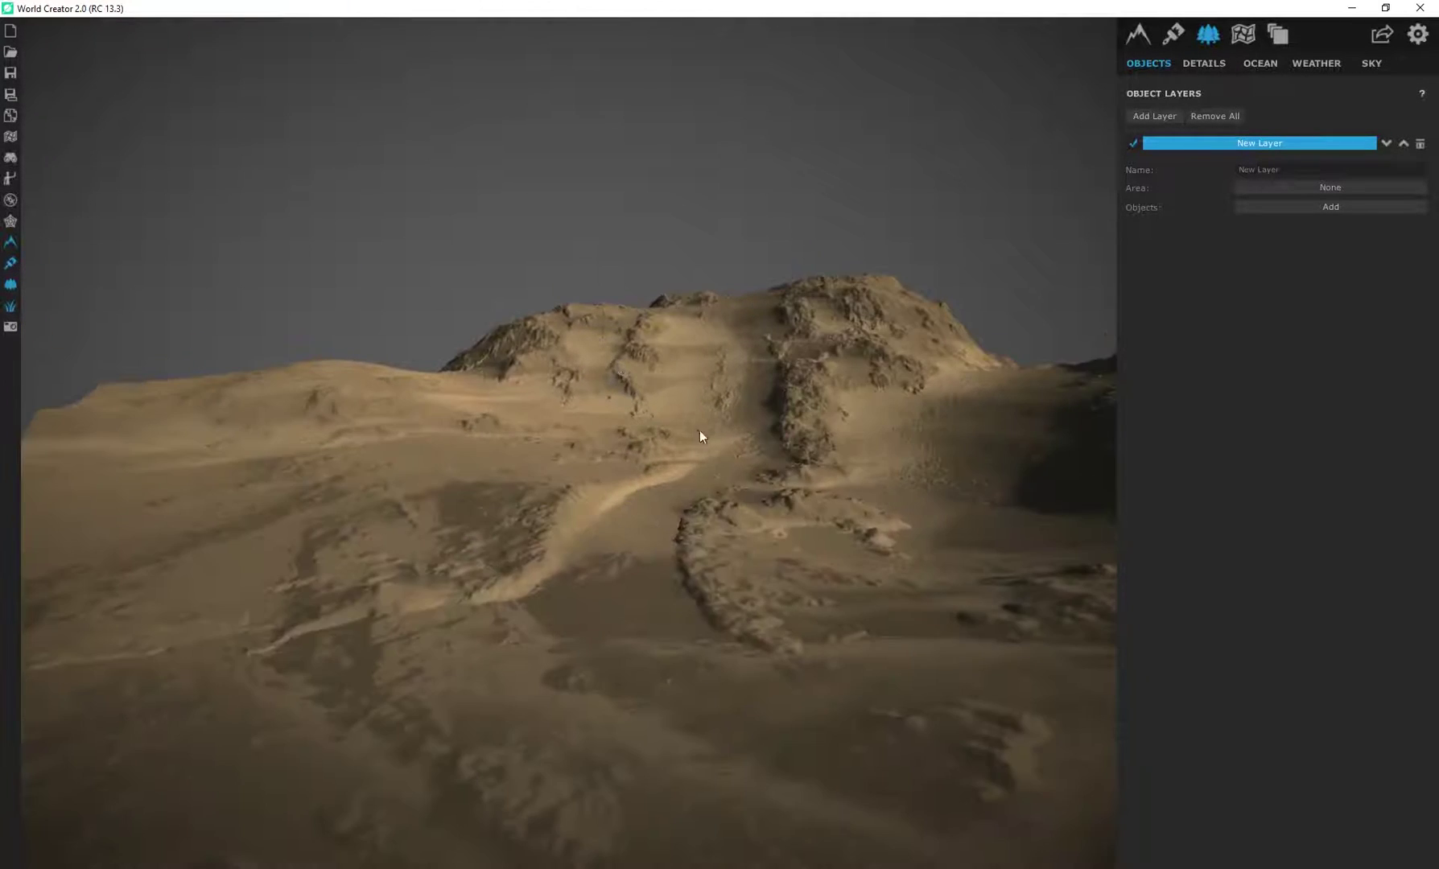
scroll(626, 422, "down", 5)
scroll(552, 454, "up", 7)
scroll(610, 441, "down", 3)
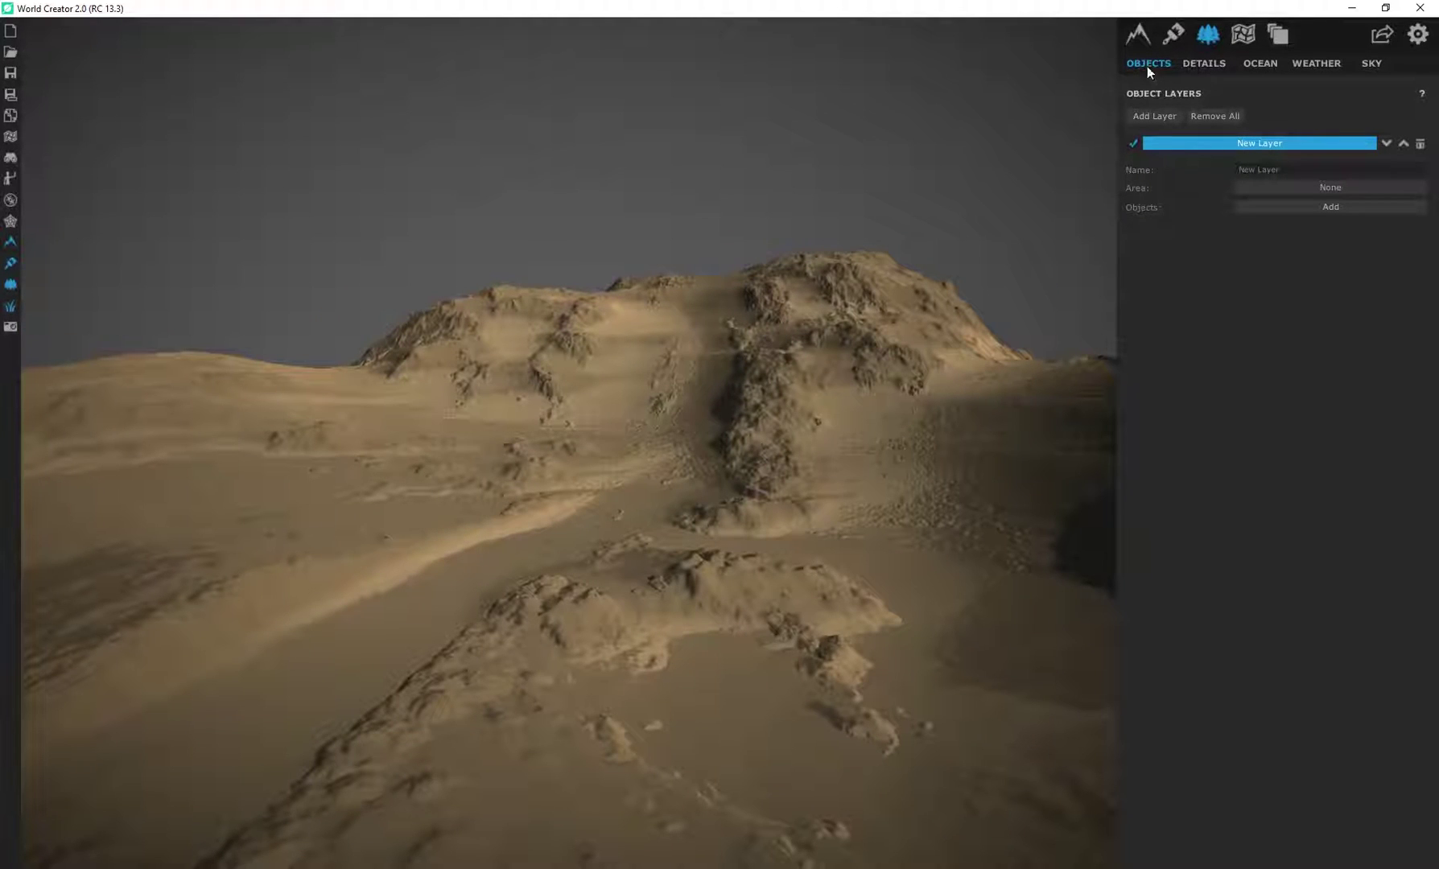
Replace the existing object layer with a new empty one and open the object library for it.
left_click(1420, 144)
left_click(1155, 115)
left_click(1320, 207)
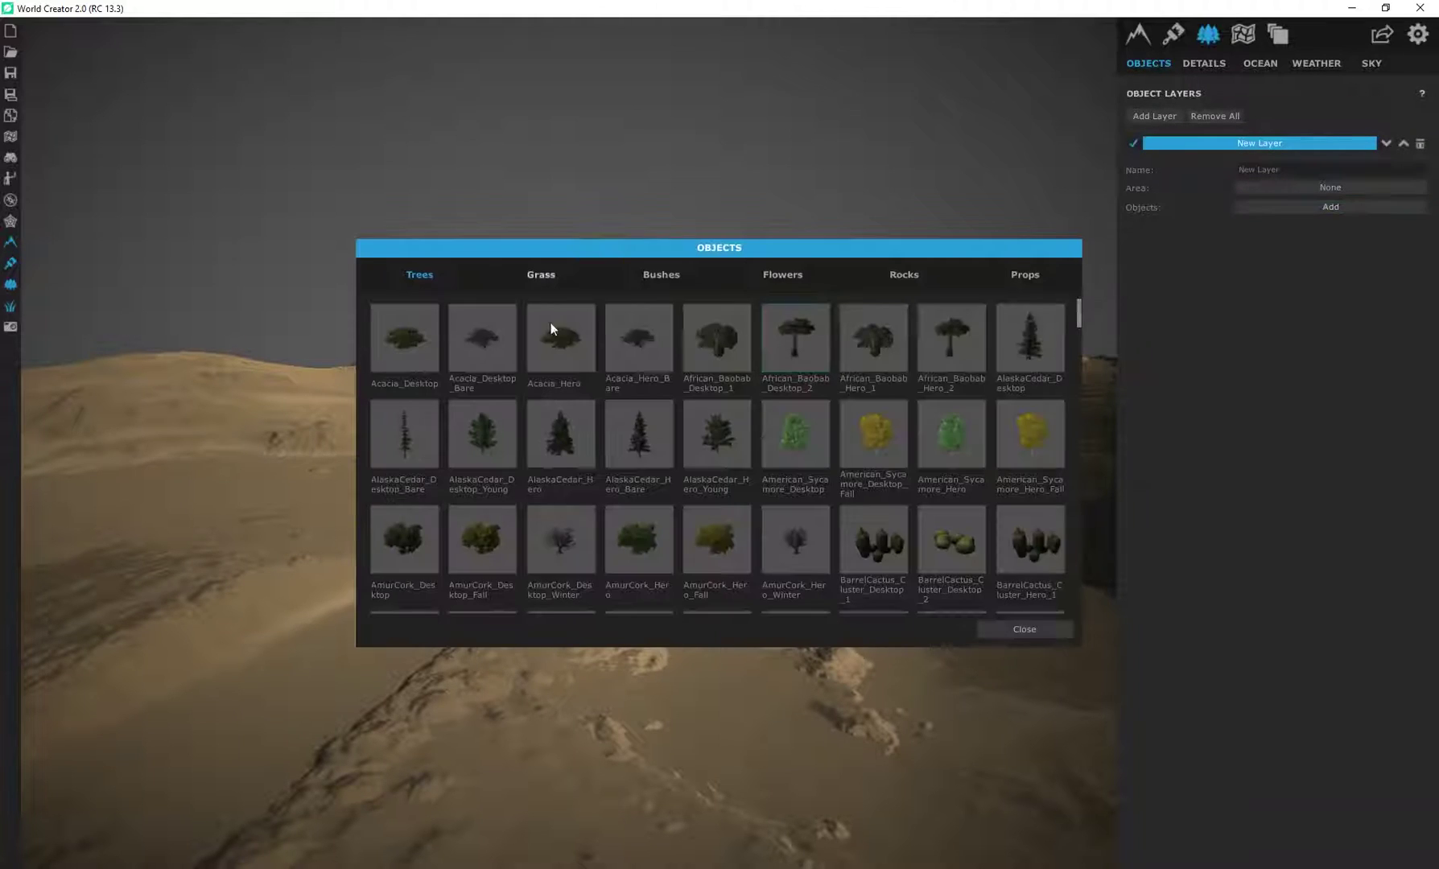
Browse the object library's Trees, Grass, Bushes, Flowers, Rocks and Props categories.
scroll(892, 449, "down", 3)
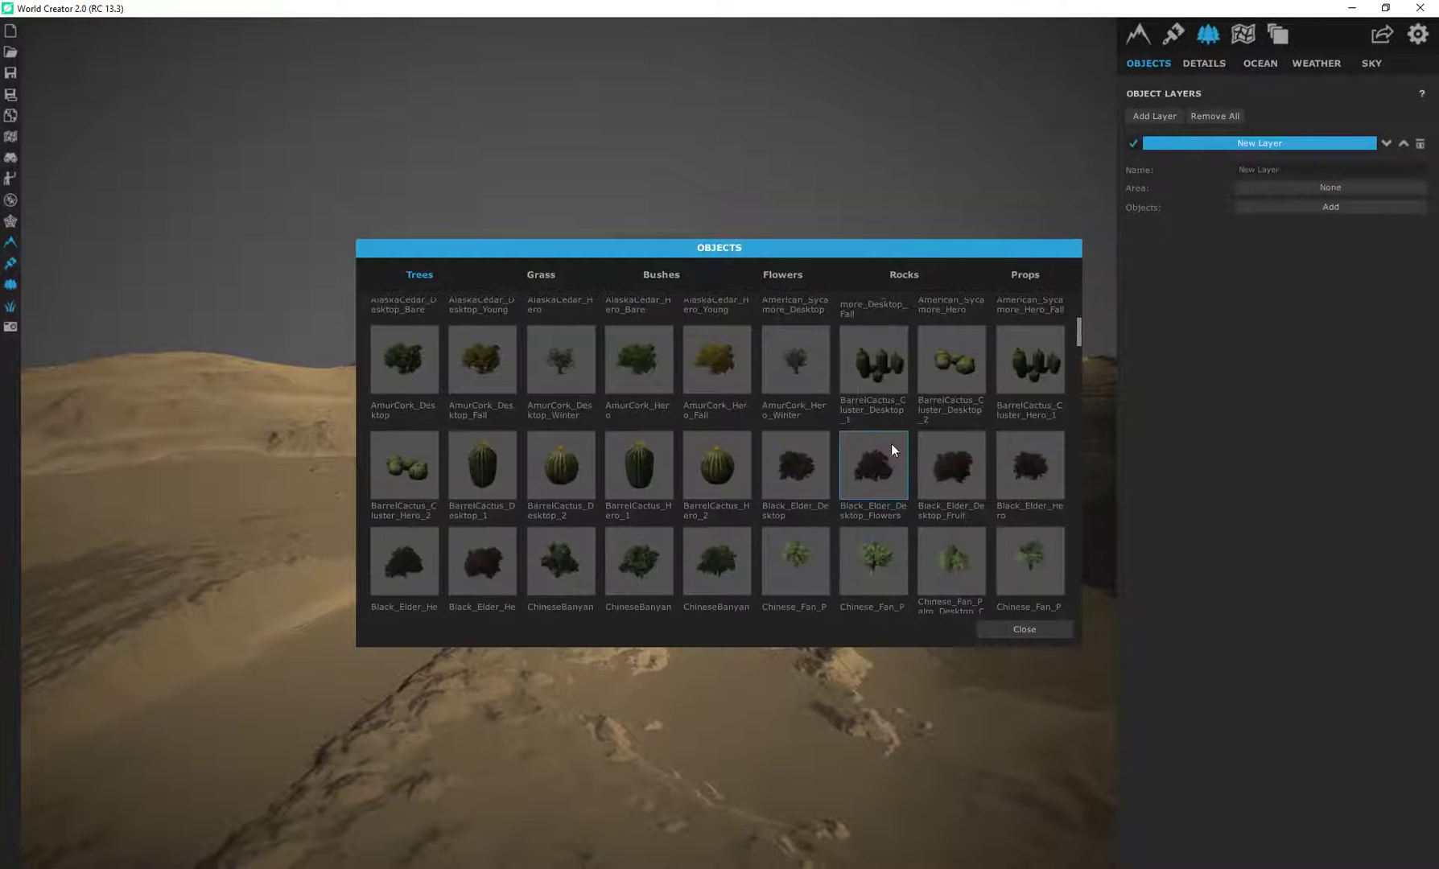
scroll(890, 446, "down", 8)
scroll(770, 456, "up", 7)
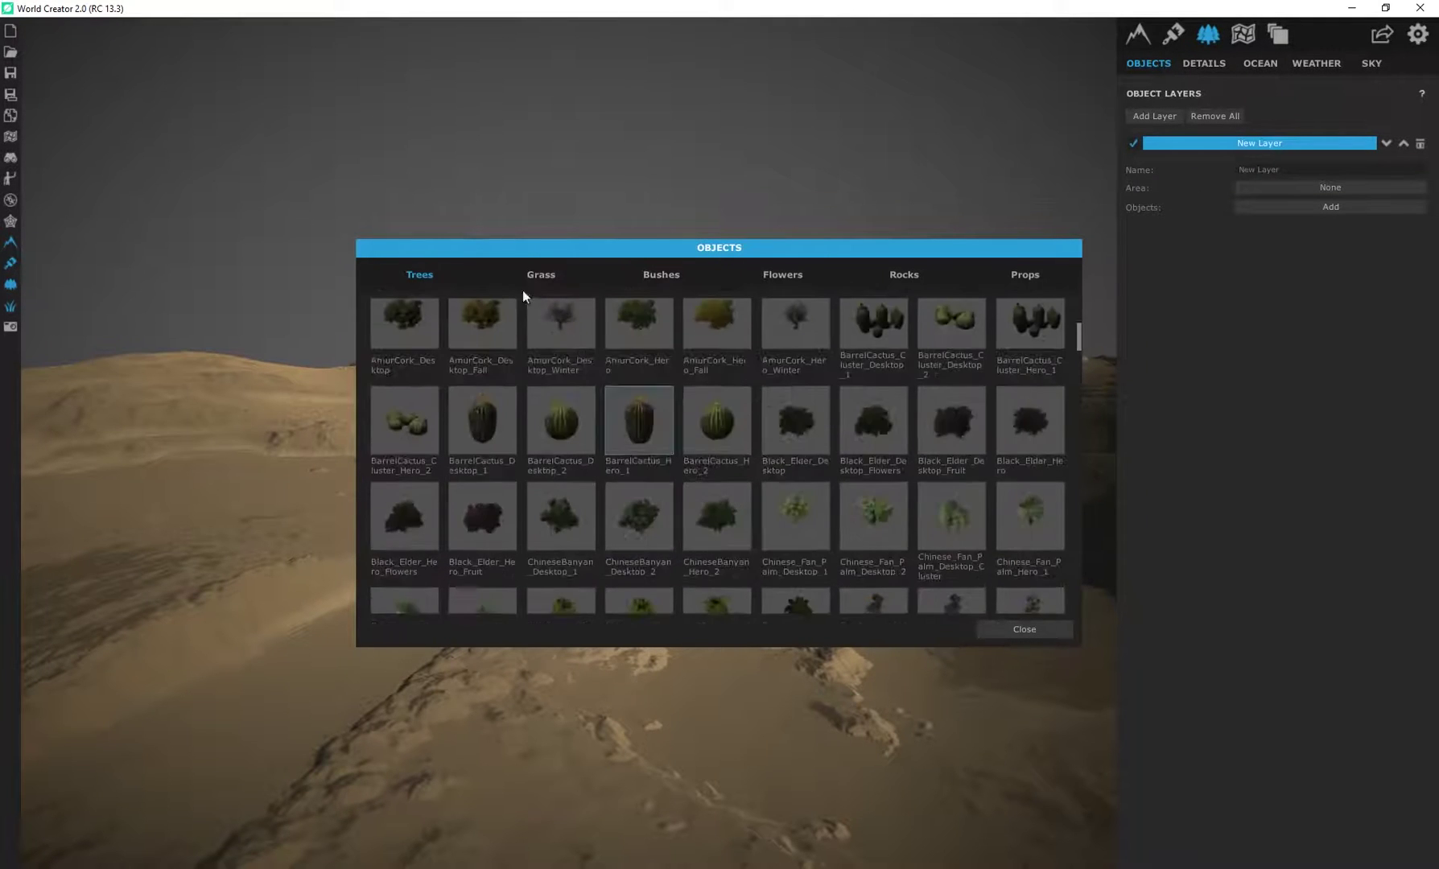
left_click(535, 278)
left_click(677, 277)
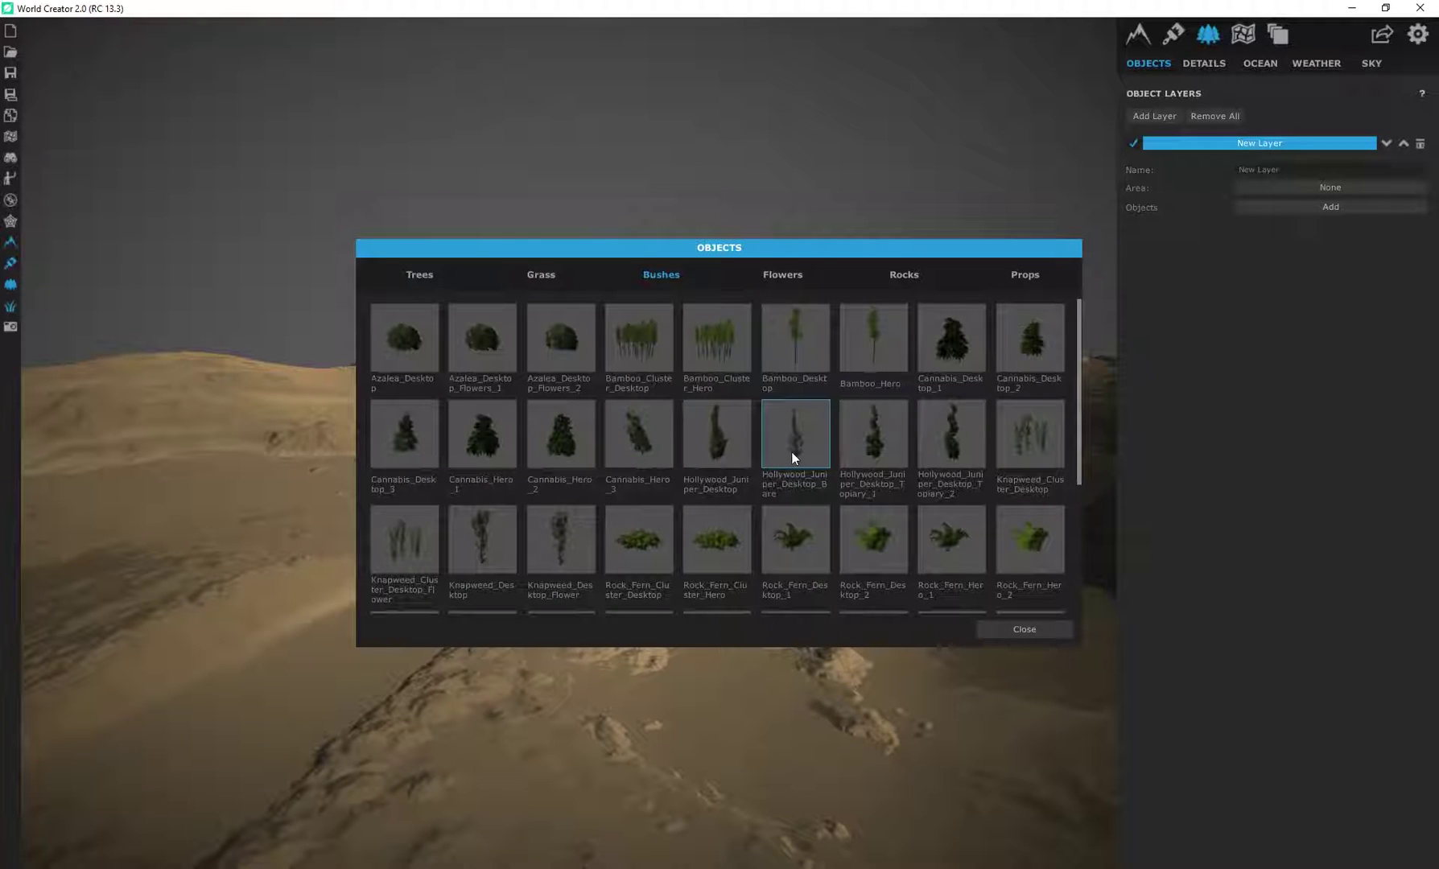
left_click(788, 277)
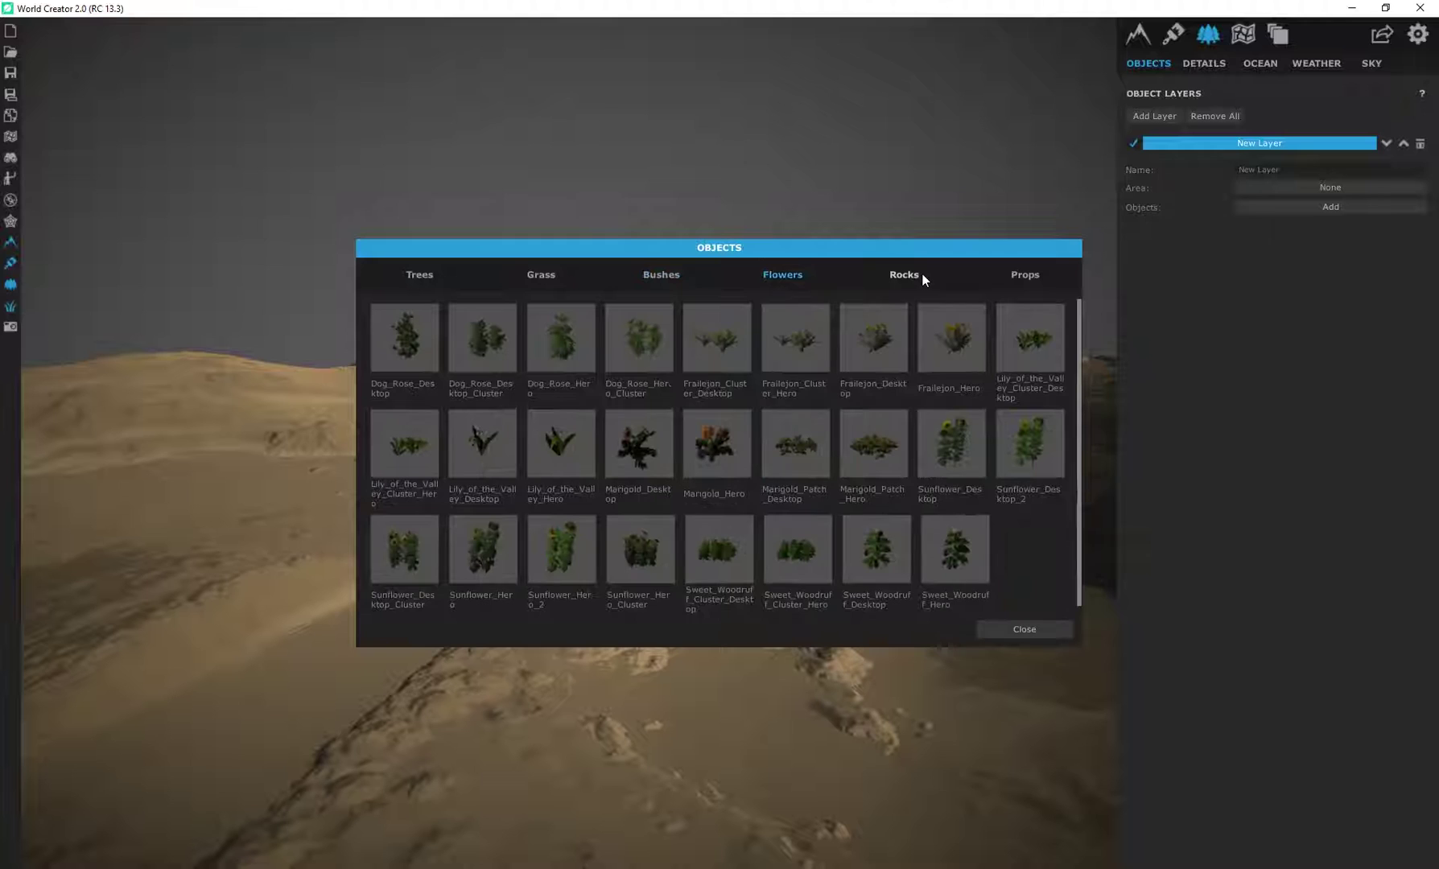
left_click(924, 274)
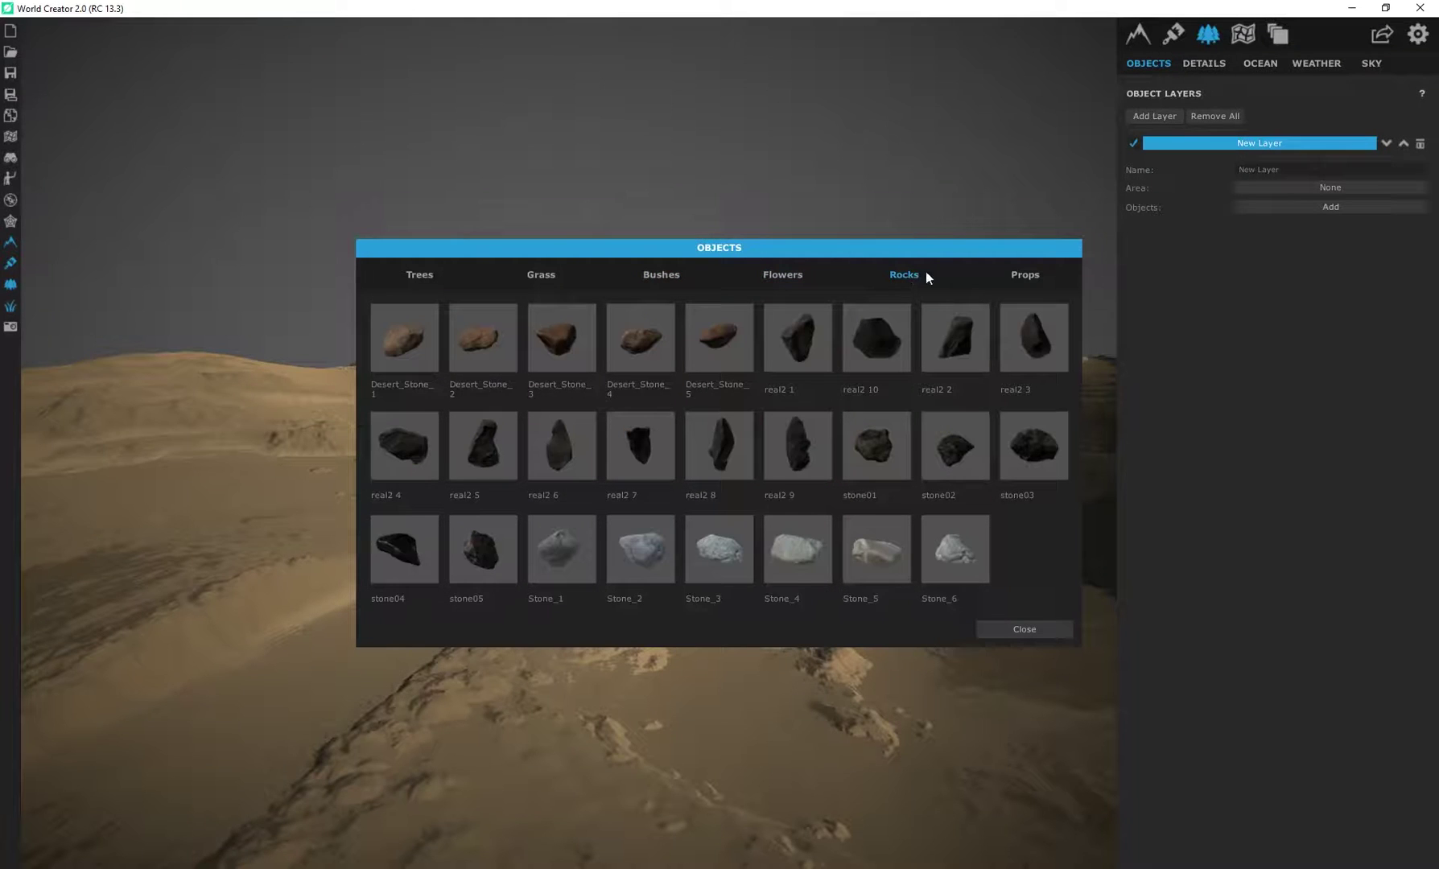
left_click(1025, 276)
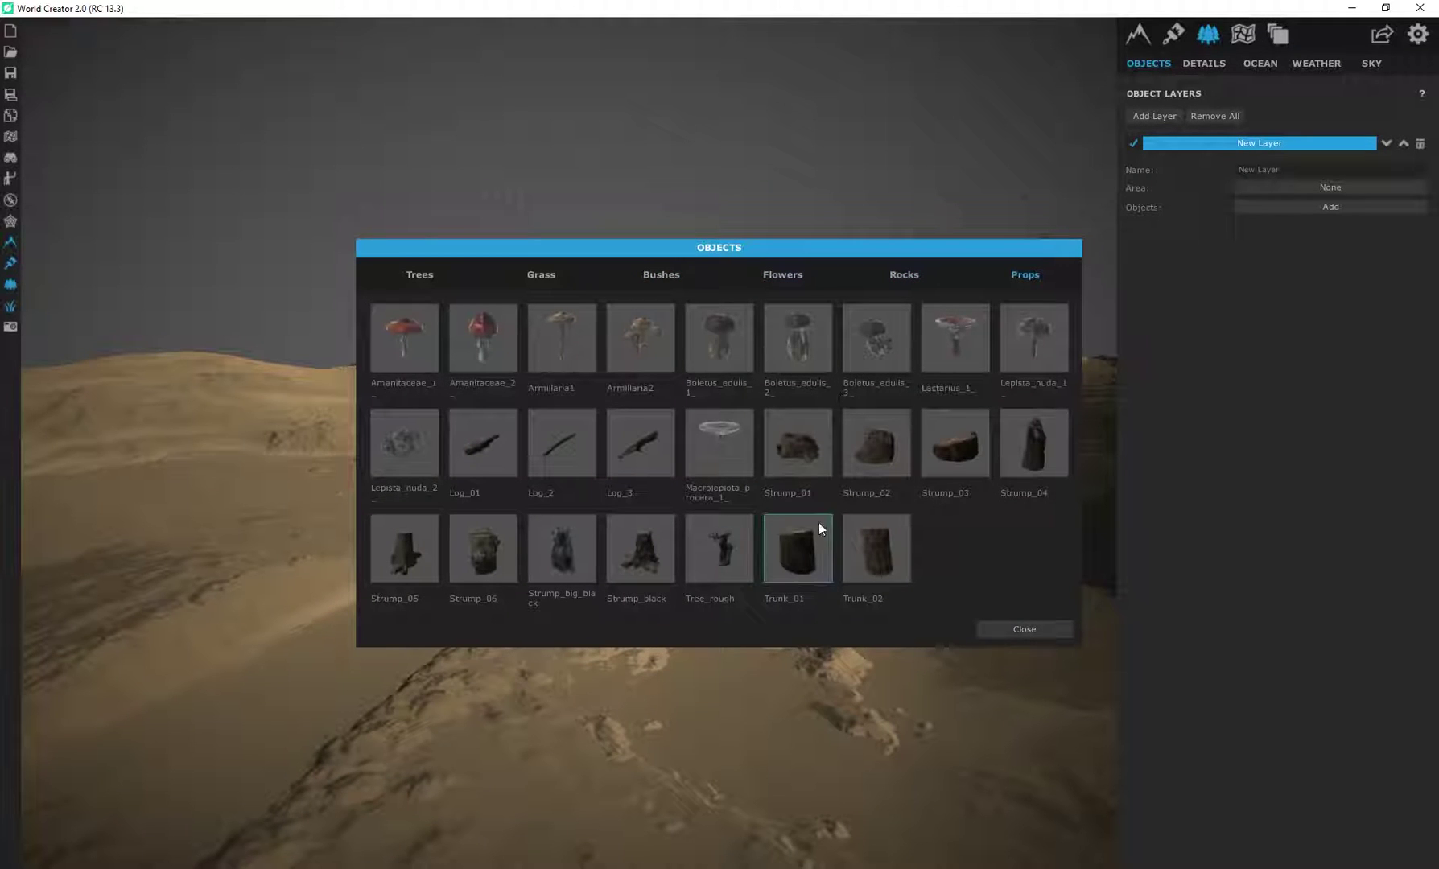
left_click(670, 279)
left_click(765, 277)
Add the Desert_Stone_3 rock to the new object layer and inspect the stones scattered over the sand.
left_click(903, 275)
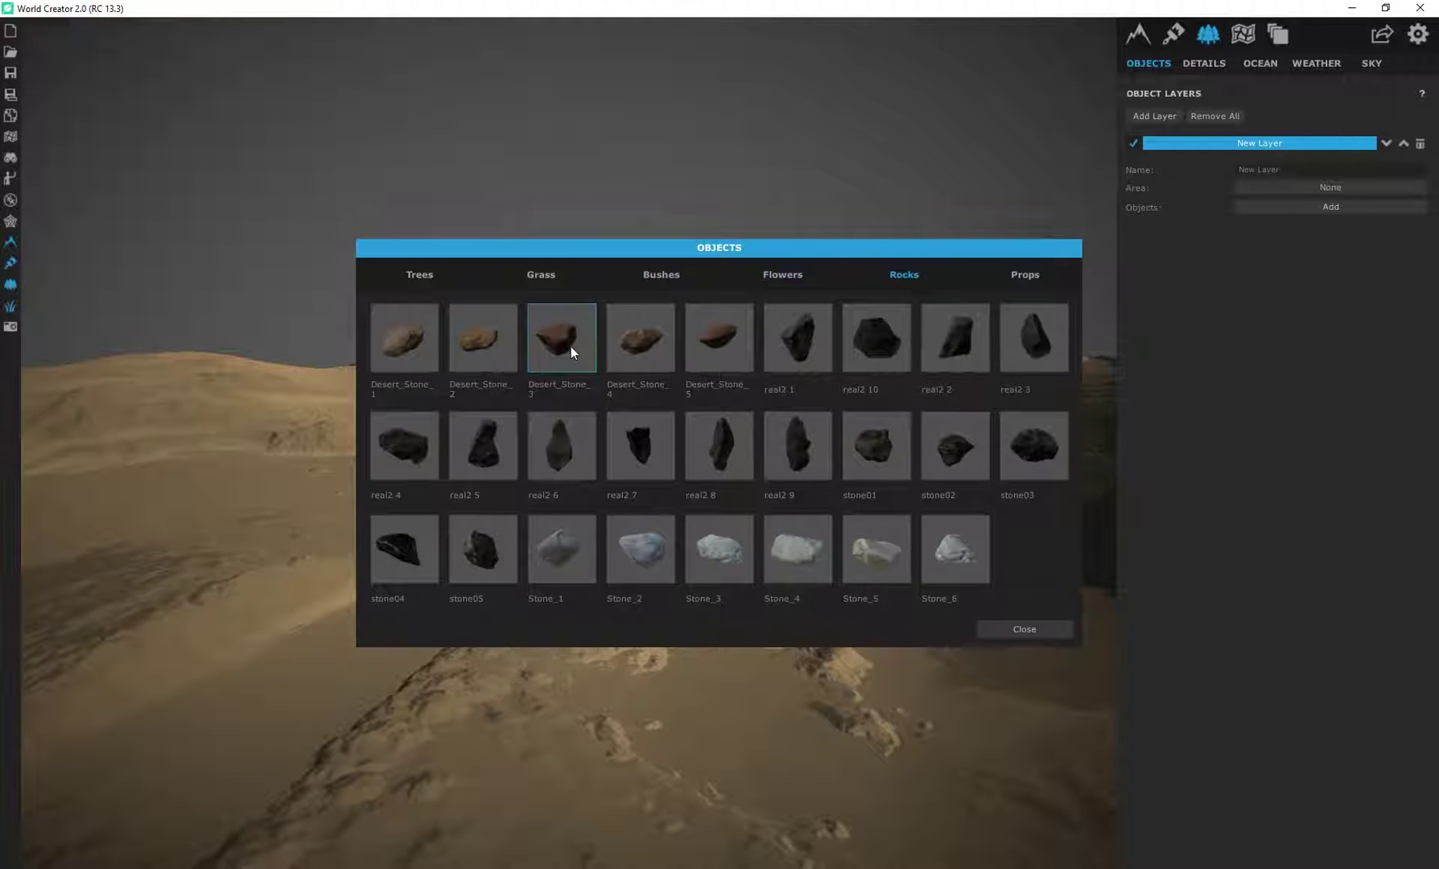
left_click(1025, 631)
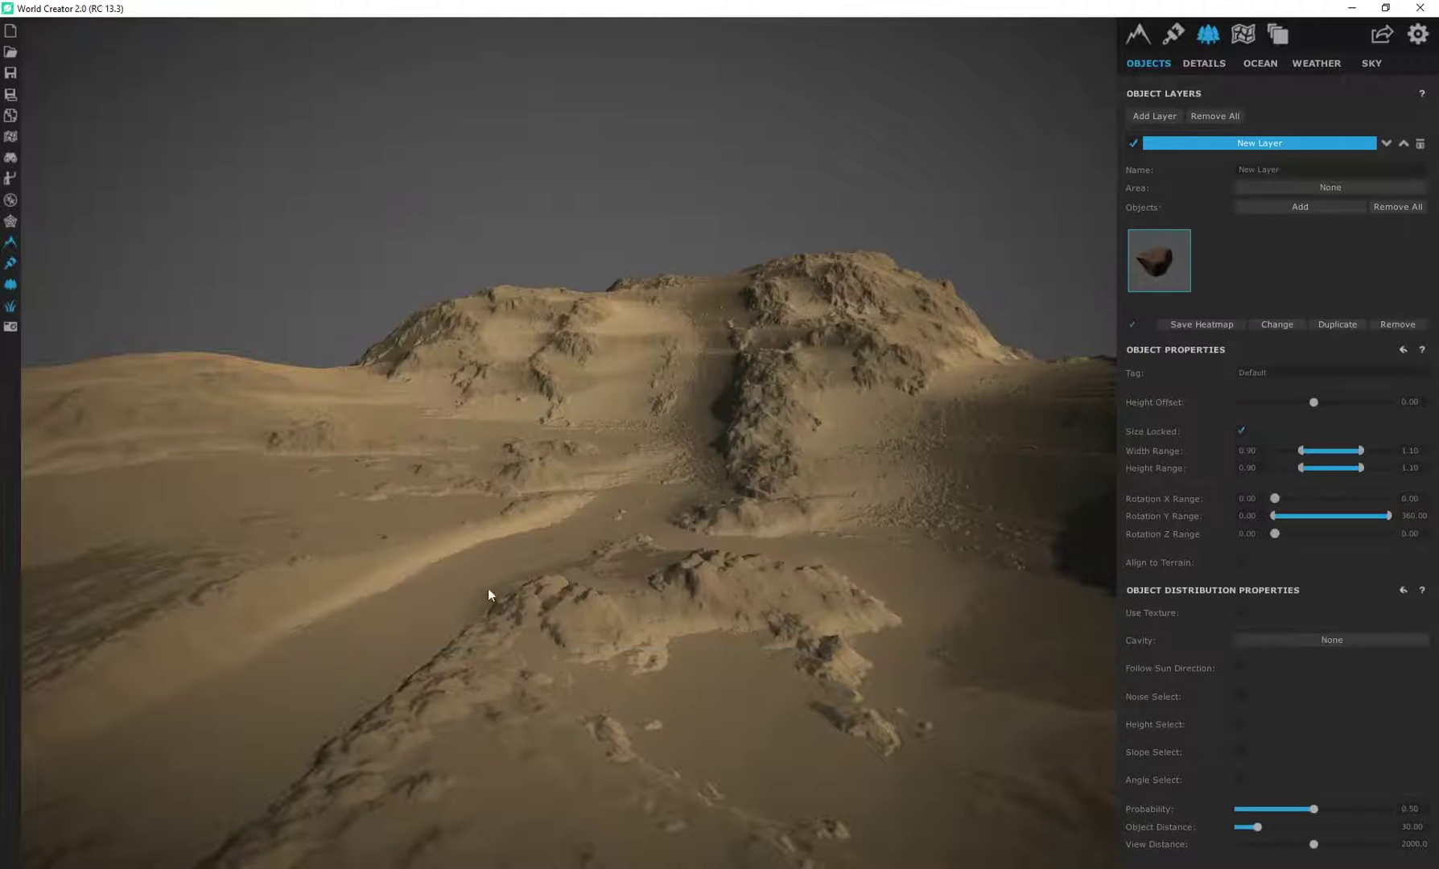
key("w")
right_click_drag(488, 589, 494, 687)
key("a")
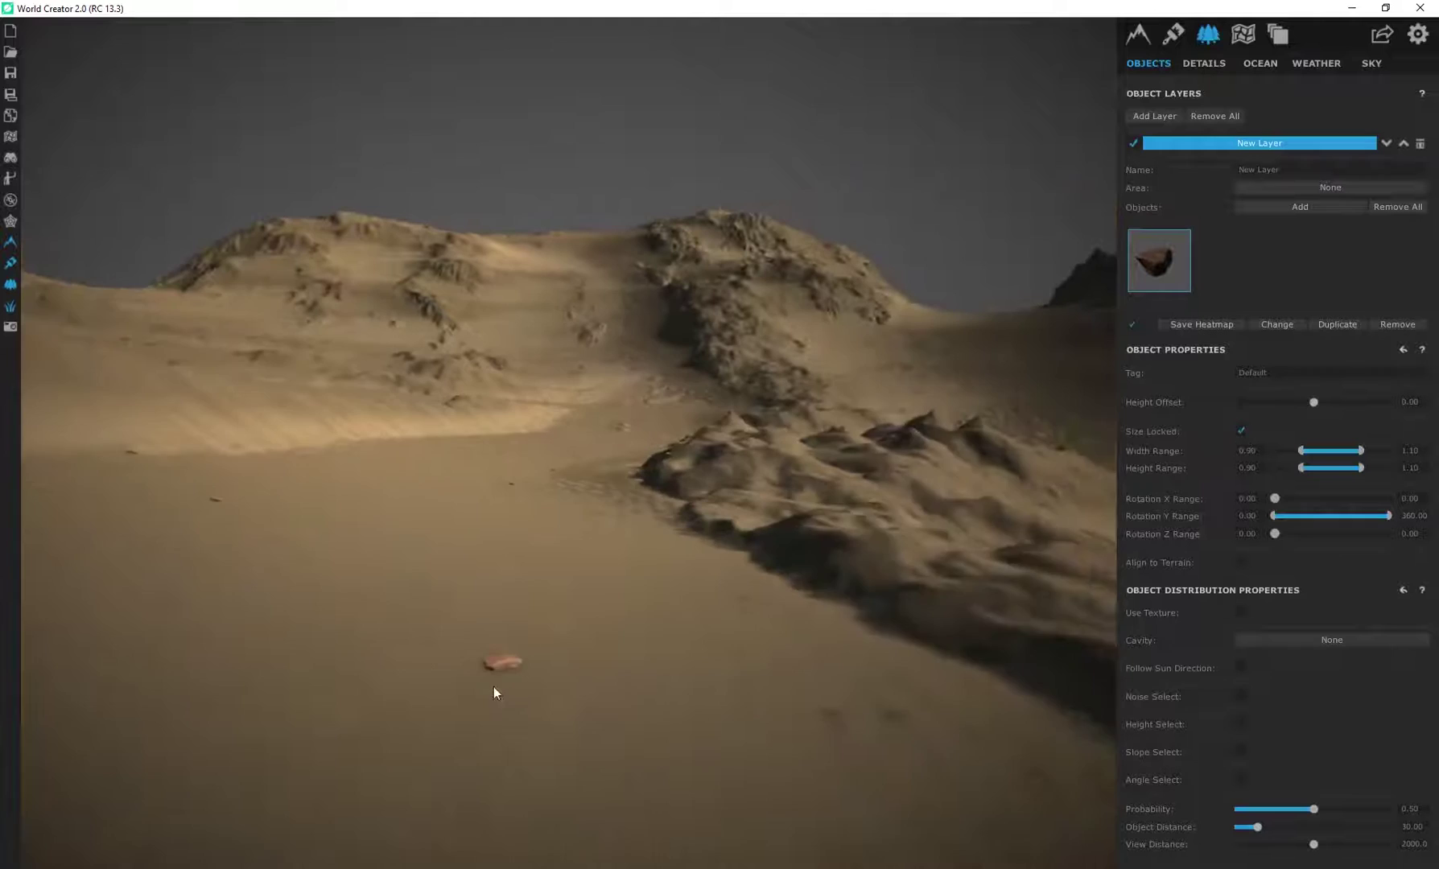
left_click_drag(494, 692, 625, 543)
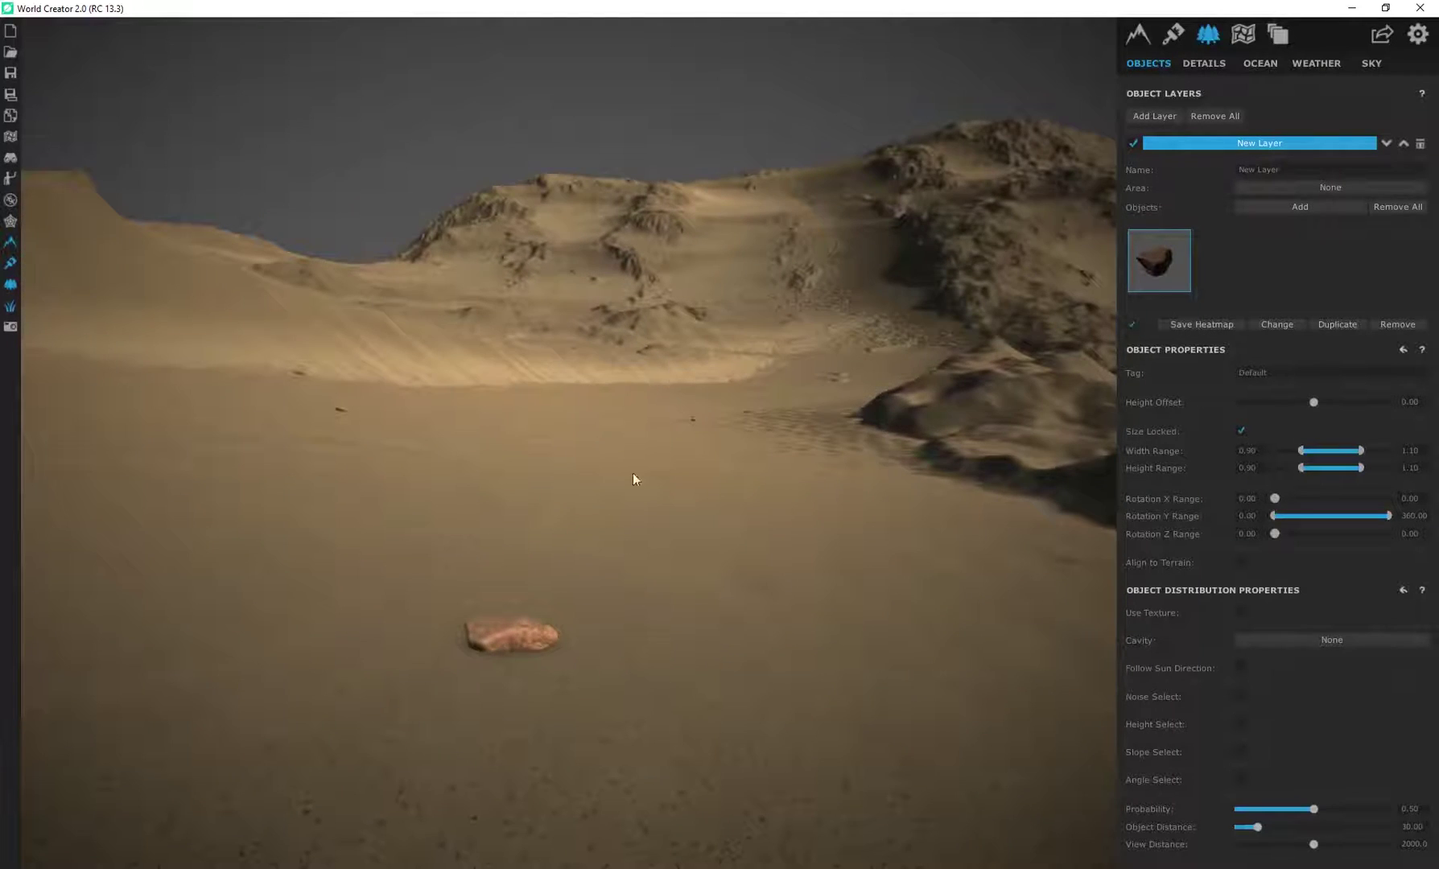
left_click_drag(633, 476, 440, 544)
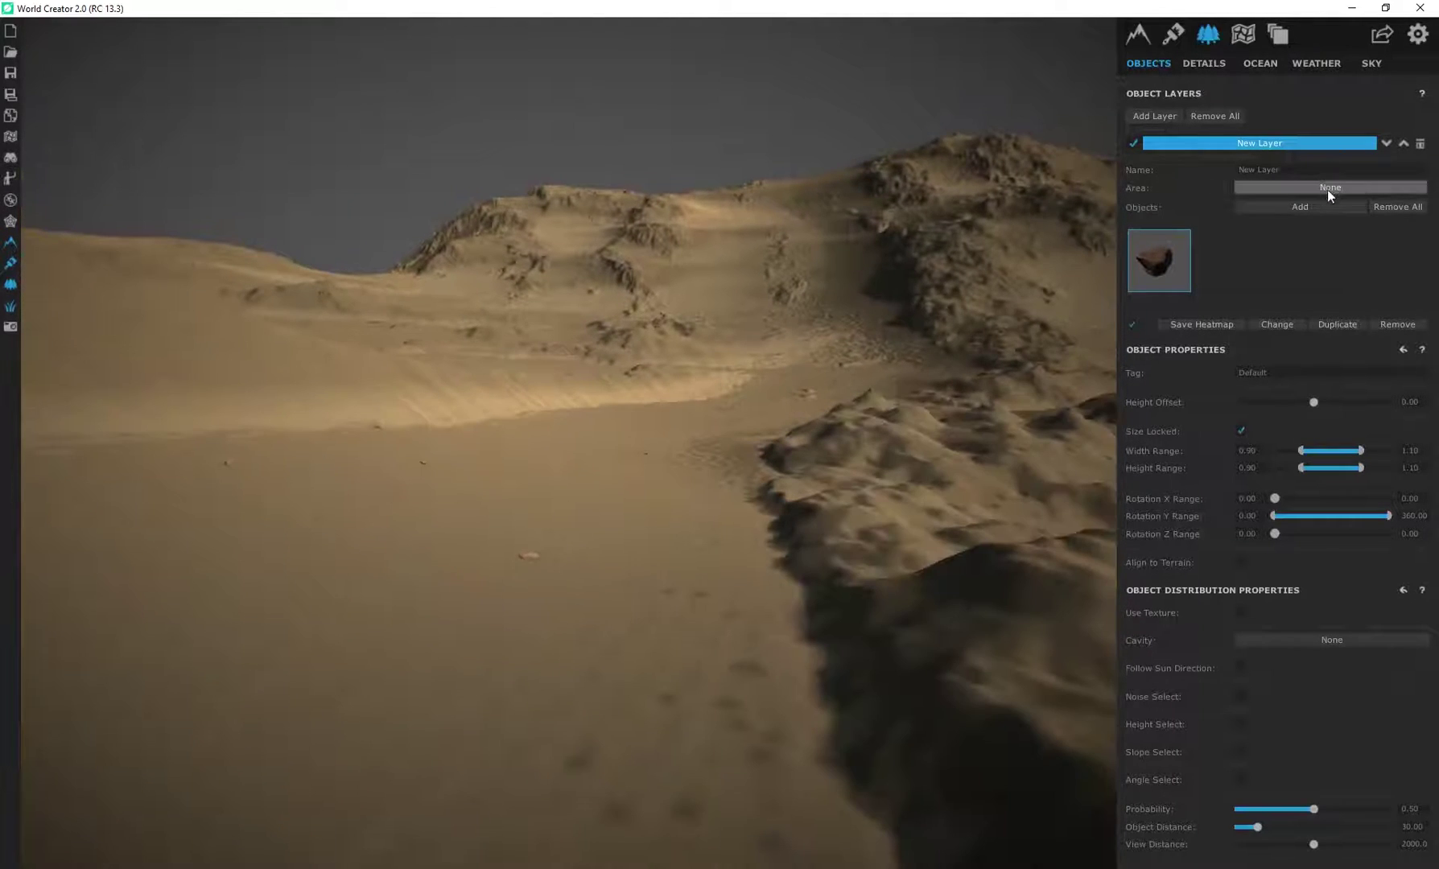
Add a new area layer and frame the entire terrain.
left_click(1244, 35)
left_click(1155, 116)
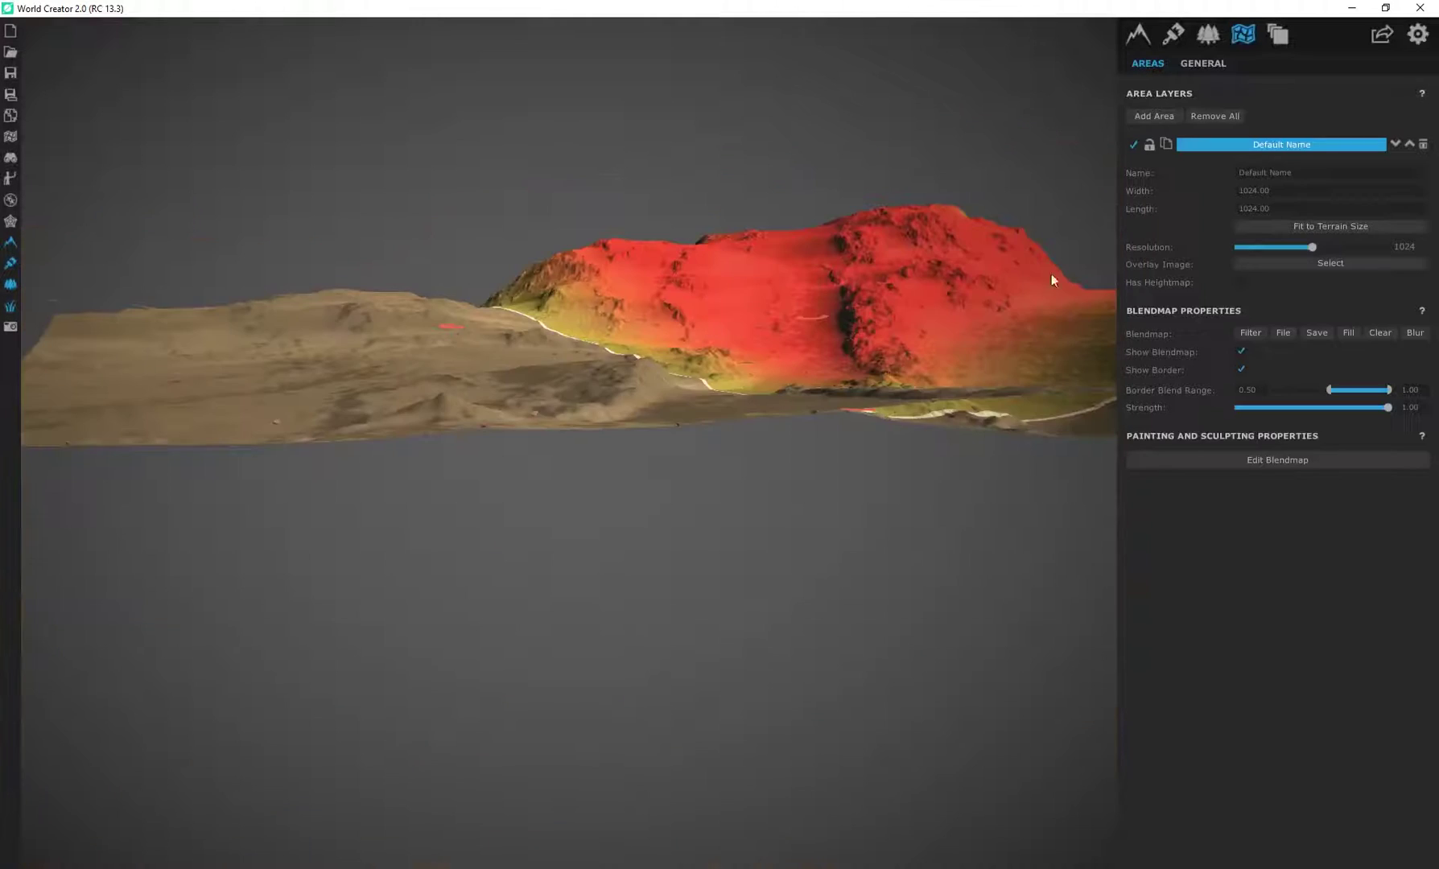
right_click_drag(589, 378, 743, 519)
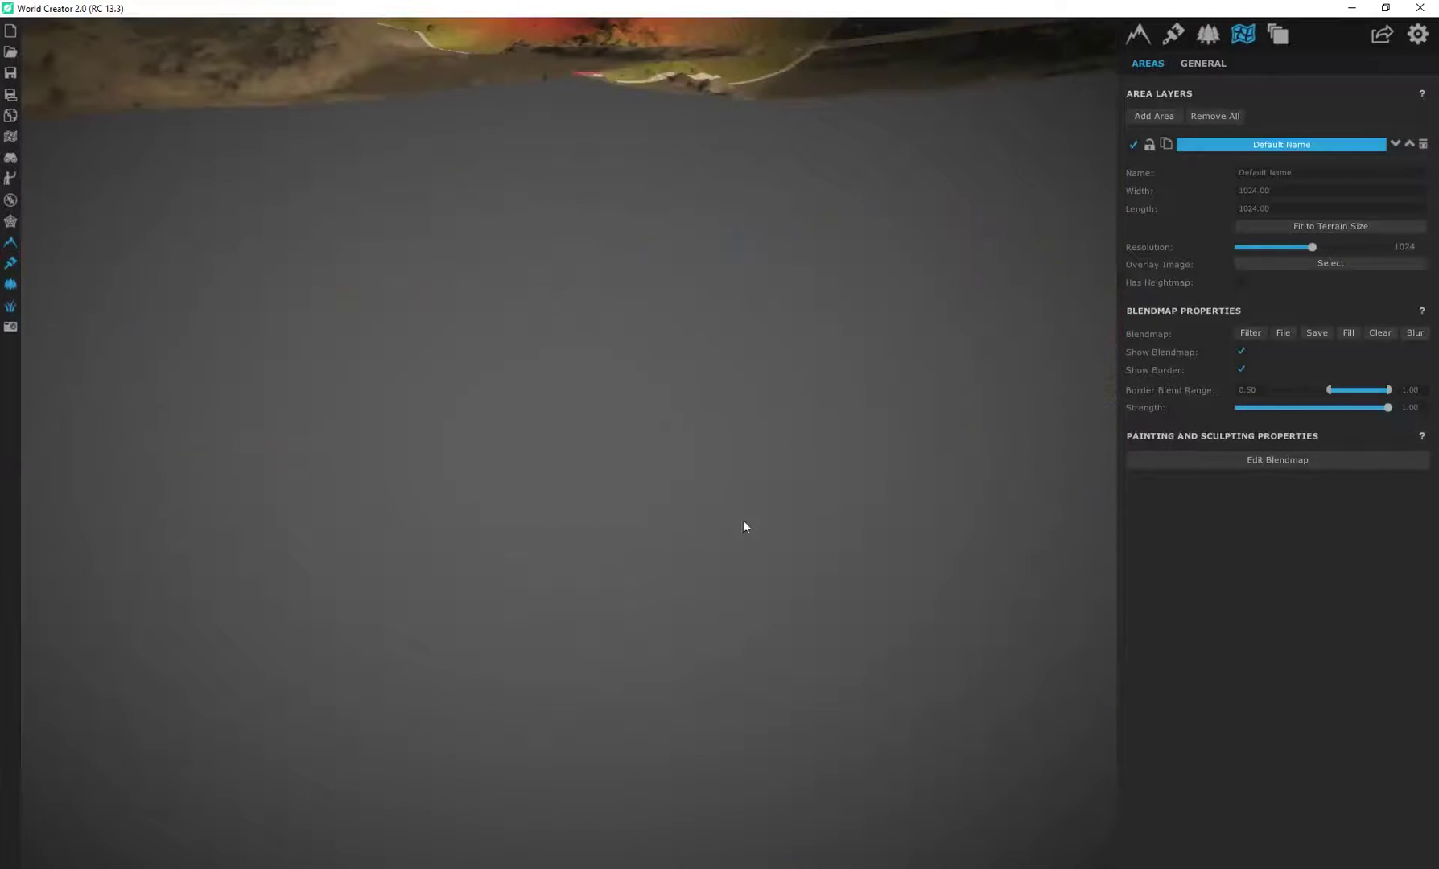
key("f")
Set the terrain precision to 2 m.
left_click(1138, 36)
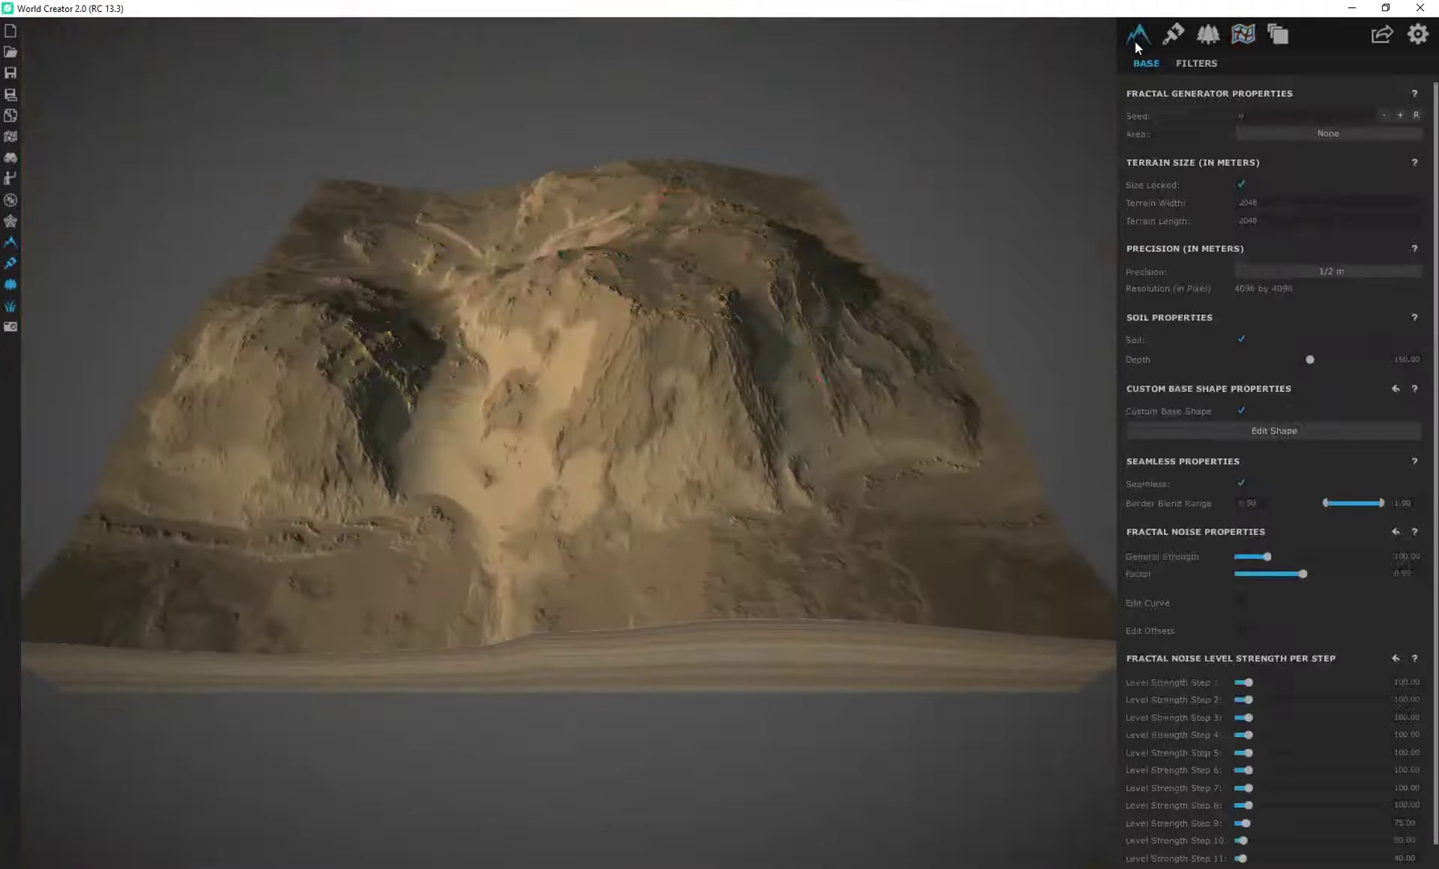
left_click(1304, 272)
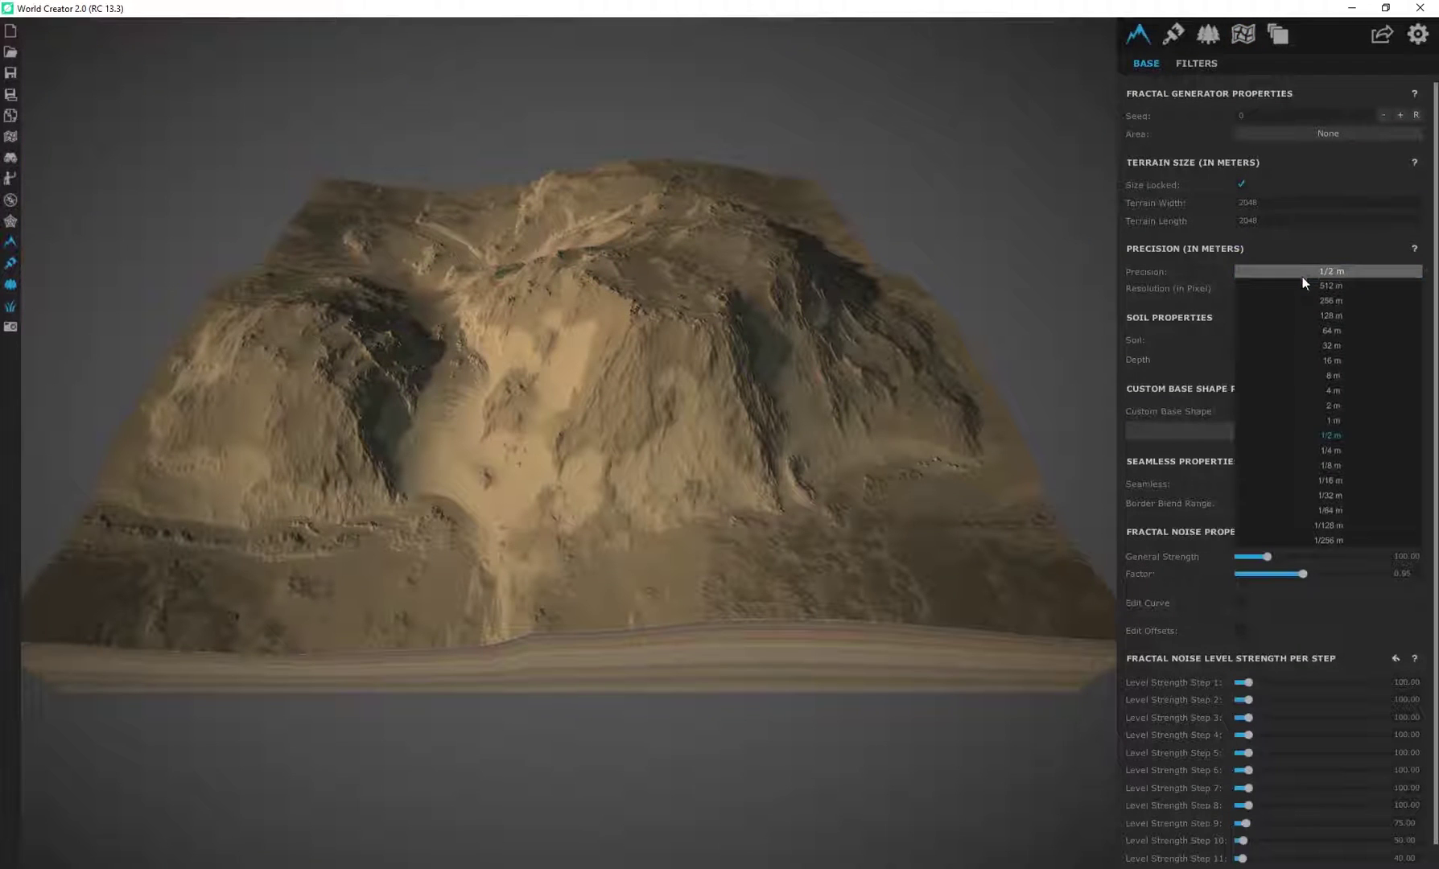
left_click(1331, 406)
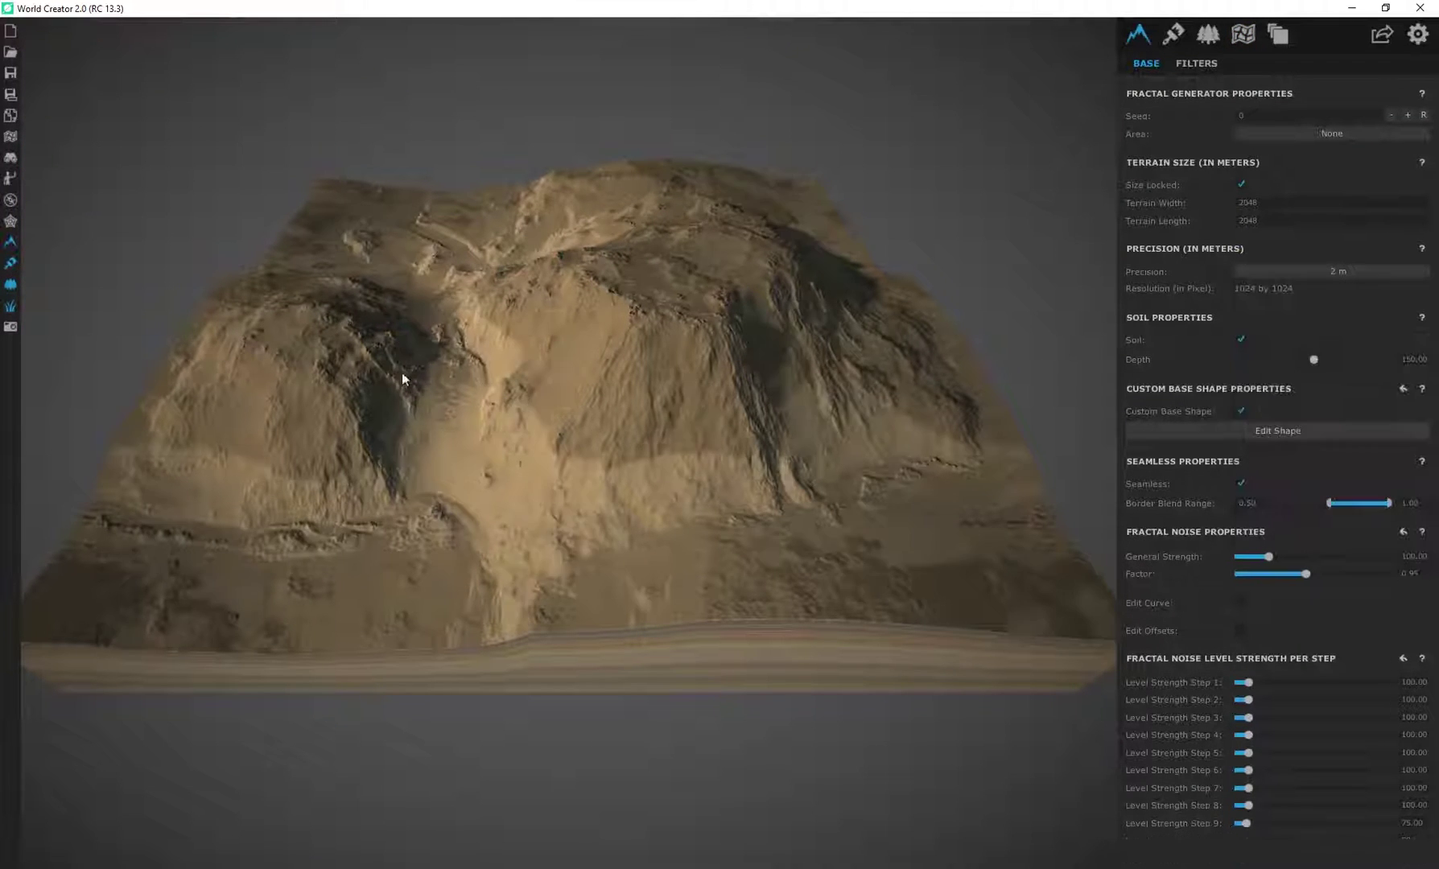
left_click_drag(369, 364, 479, 425)
scroll(450, 422, "up", 4)
left_click_drag(363, 414, 837, 234)
Select the Default Name area and move it from the mountain onto the flatter ground in front.
left_click(1241, 36)
scroll(790, 315, "up", 5)
left_click_drag(790, 315, 752, 444)
left_click_drag(380, 508, 607, 394)
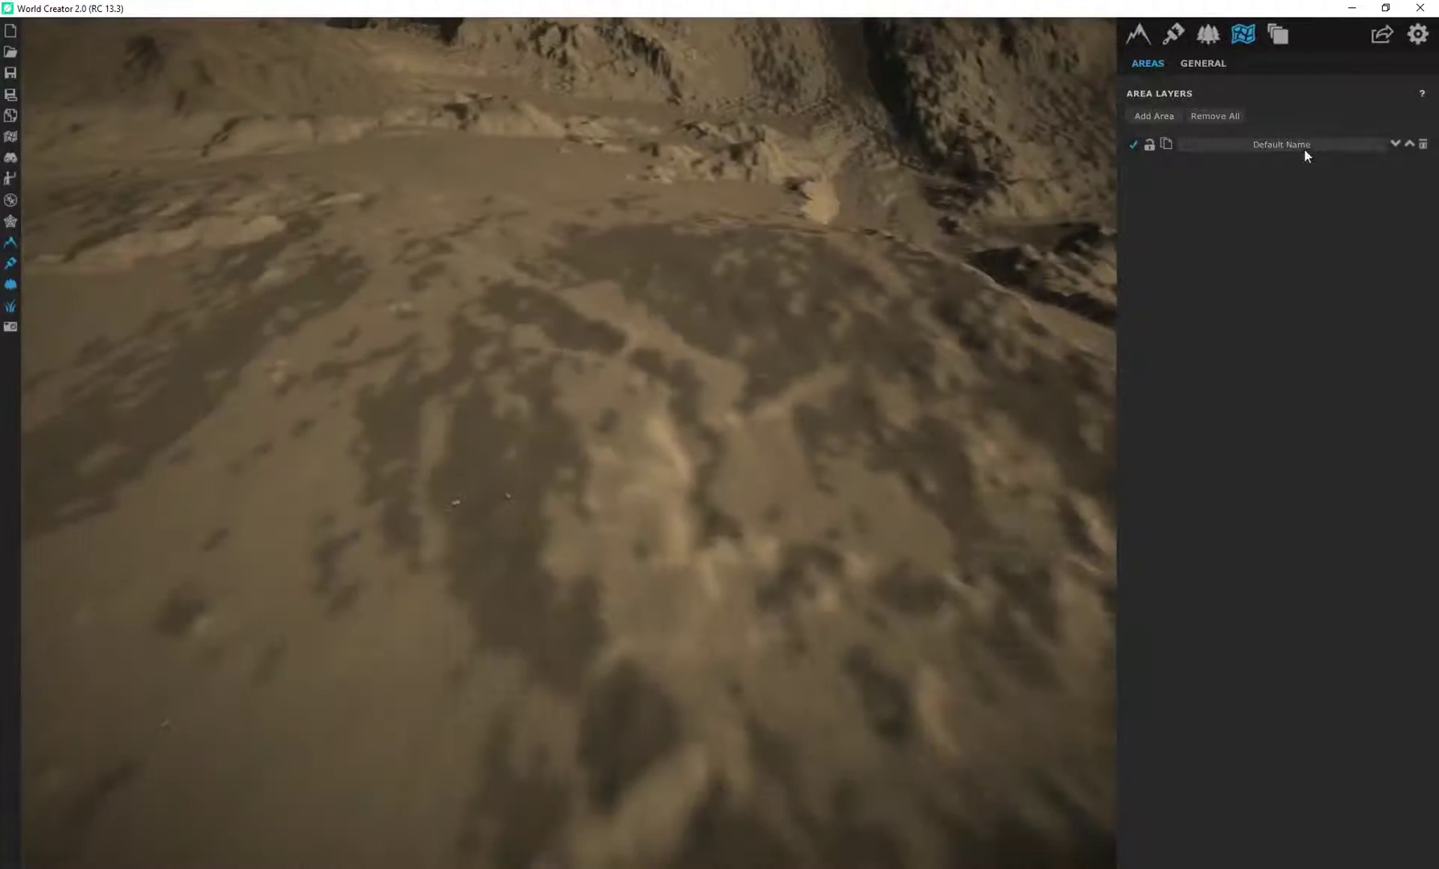
left_click(1304, 146)
left_click_drag(544, 251, 696, 389)
scroll(701, 355, "down", 5)
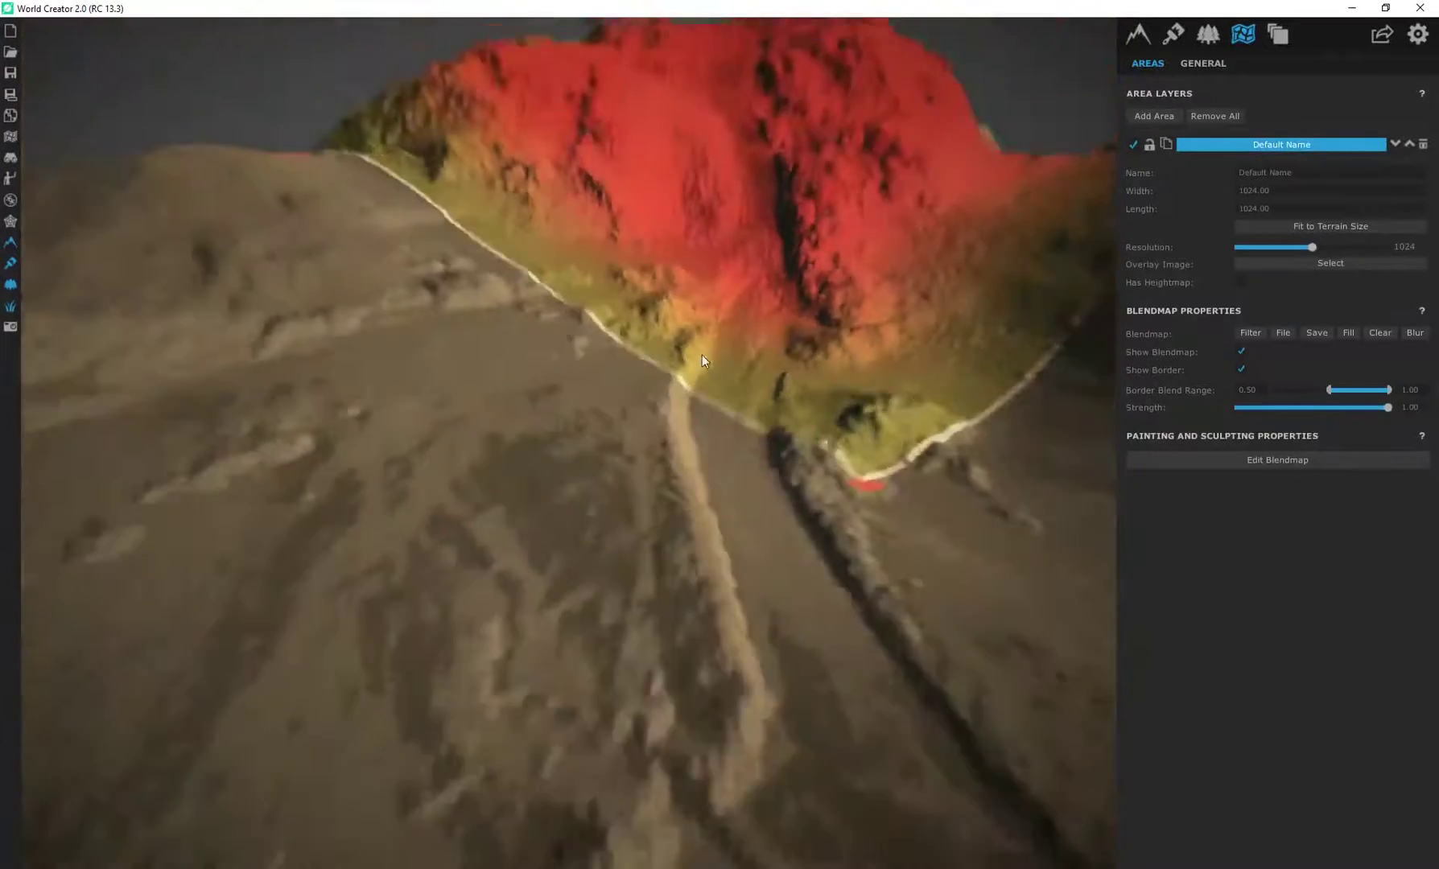
left_click_drag(763, 289, 372, 373)
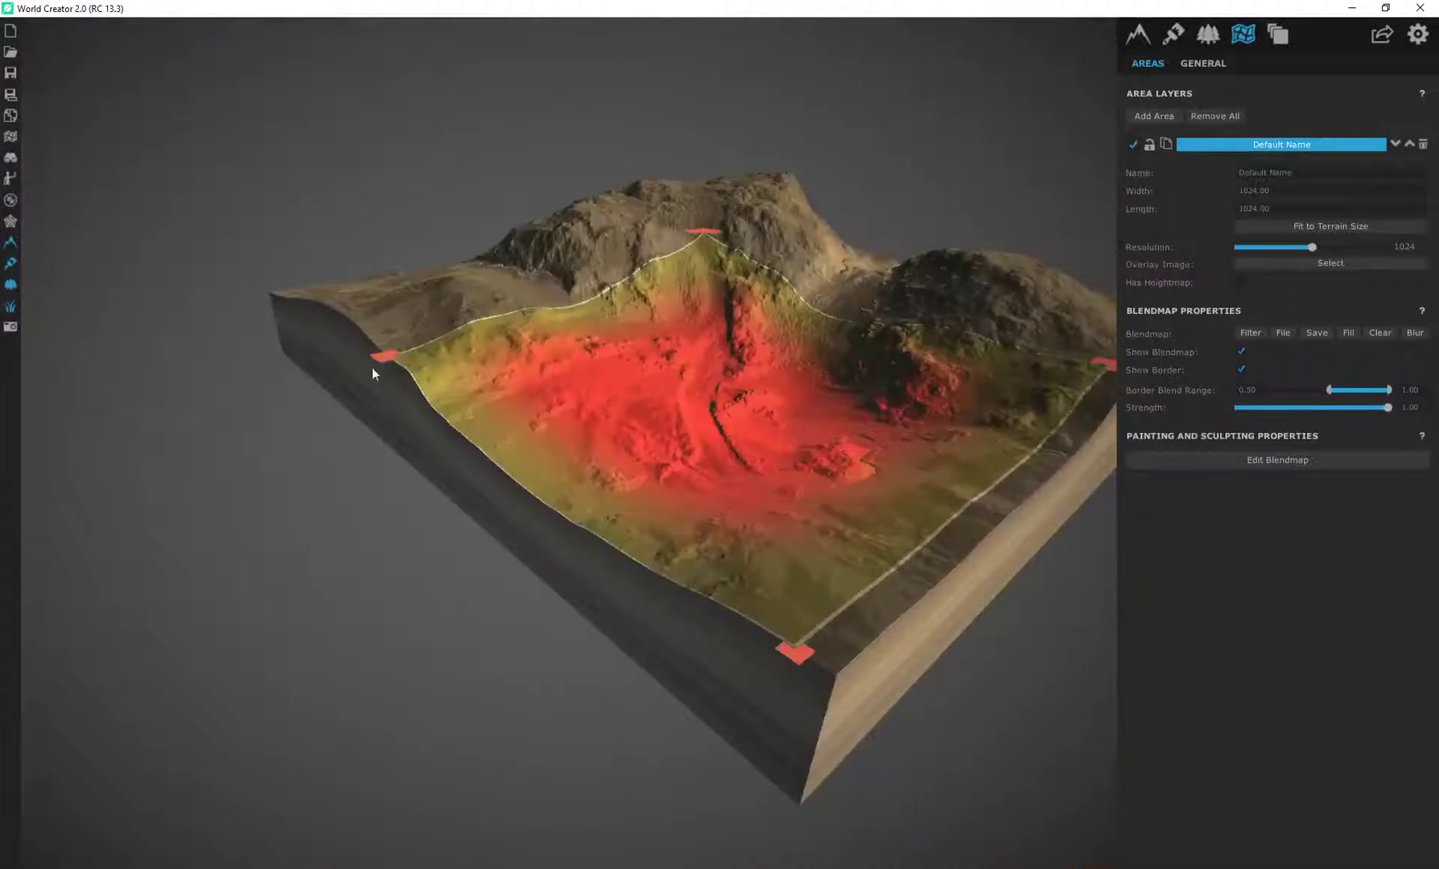
Shrink the area to about 415 wide by 648 long, covering the sandy ground in front of the mountains.
left_click_drag(503, 408, 596, 454)
mouse_move(872, 465)
left_mouse_down()
mouse_move(861, 507)
mouse_move(862, 491)
left_mouse_up()
mouse_move(821, 356)
left_mouse_down()
mouse_move(843, 393)
mouse_move(838, 372)
left_mouse_up()
left_click_drag(1086, 425, 1043, 443)
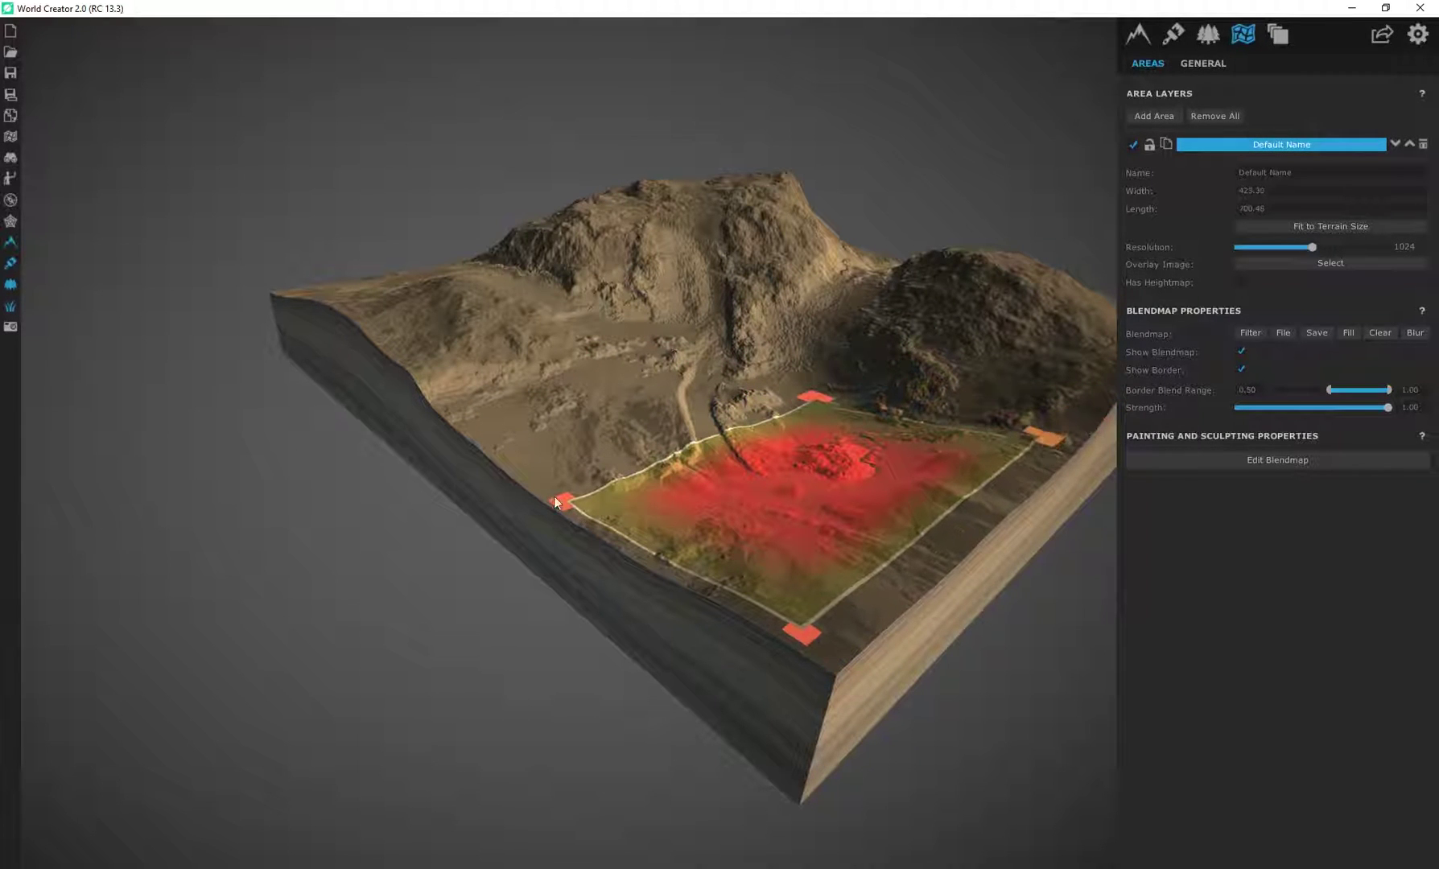
left_click_drag(608, 482, 625, 480)
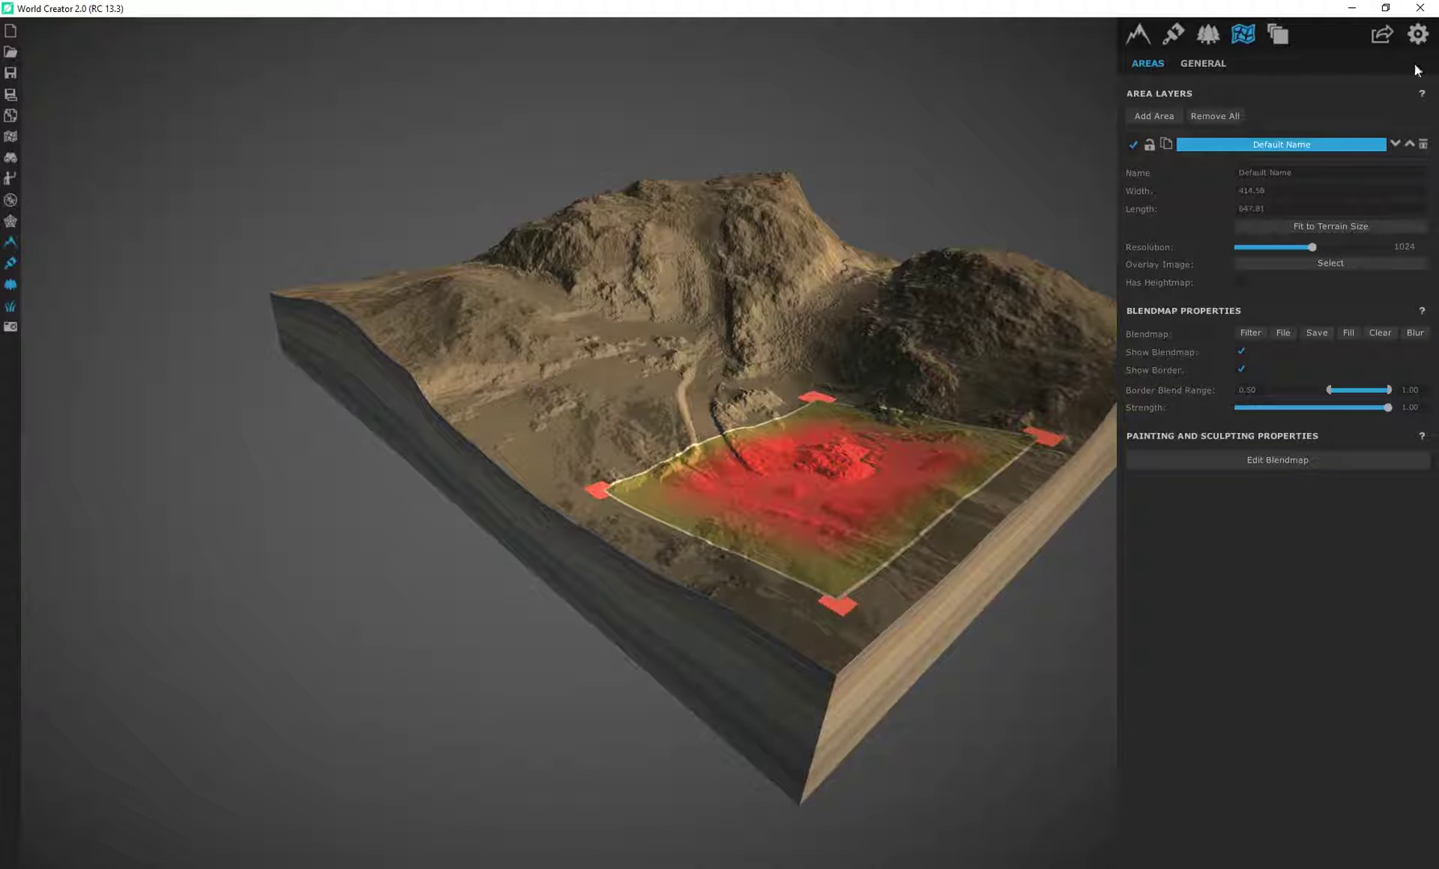
Restrict the stone object layer to the Default Name area and check the stones placed there.
left_click(1207, 34)
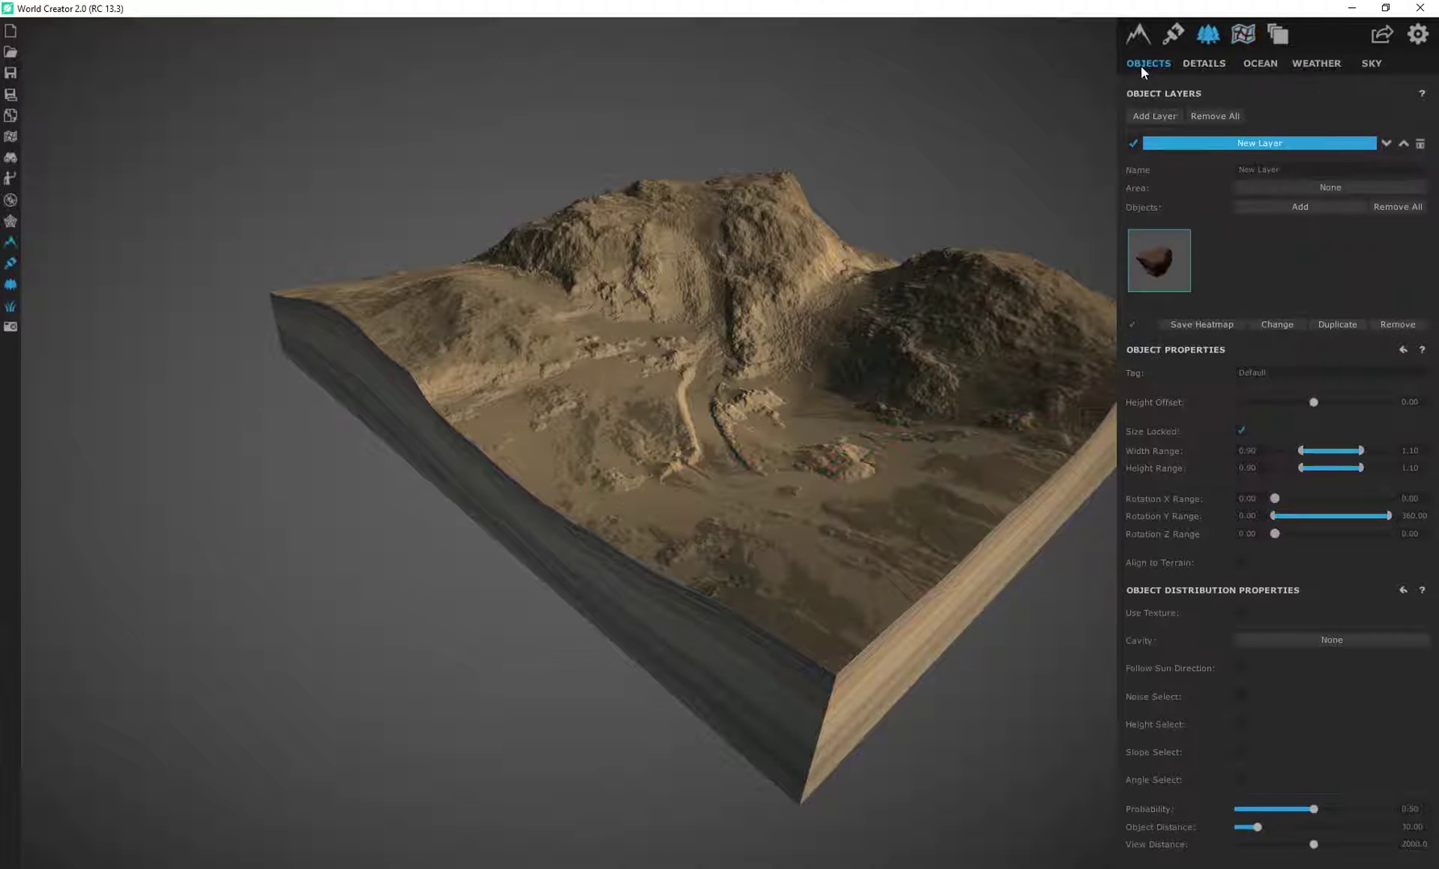
left_click(1326, 185)
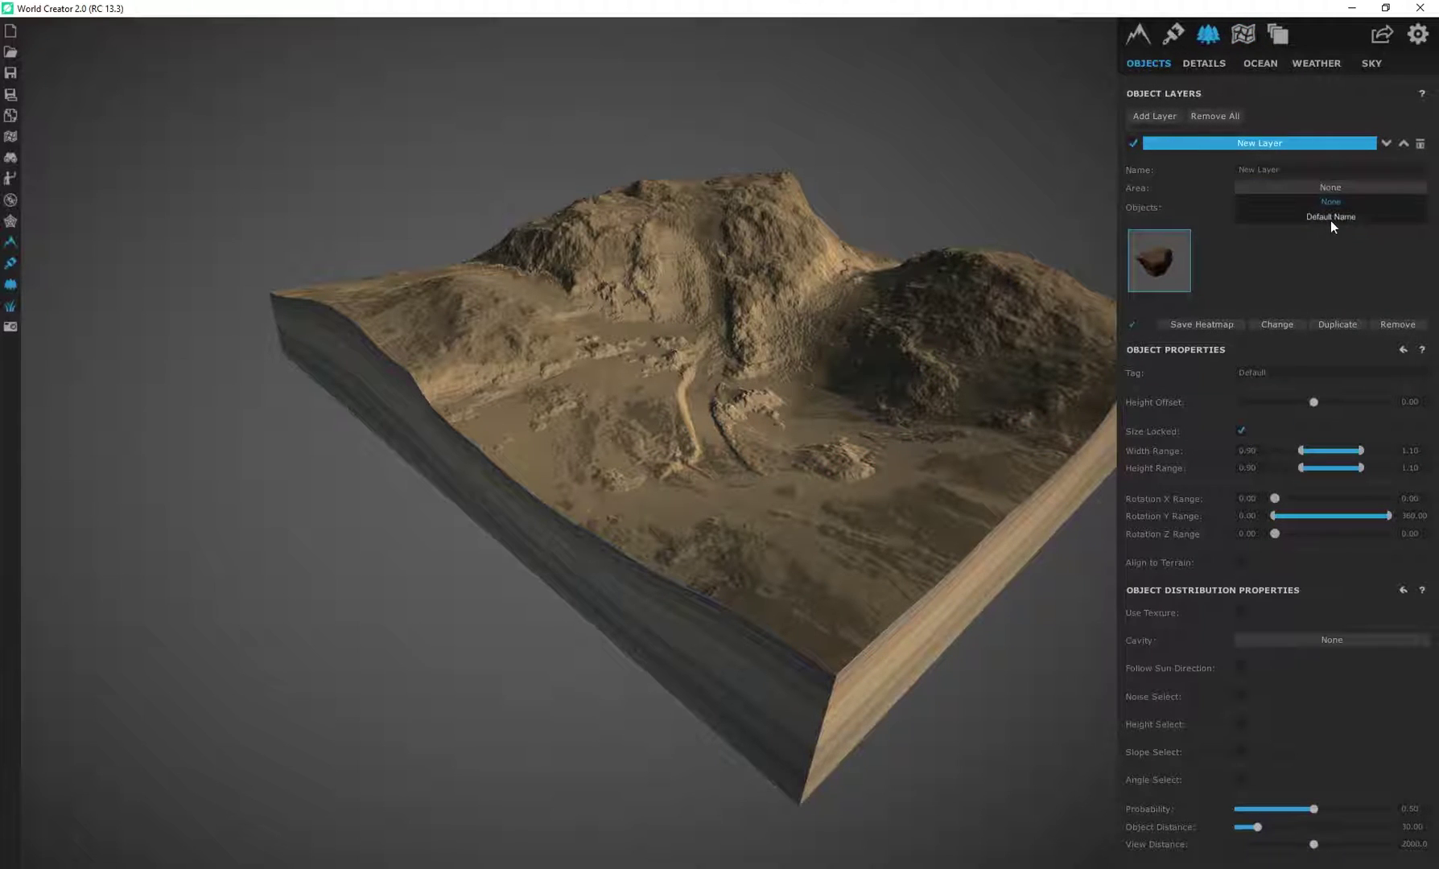
left_click(1331, 221)
scroll(794, 473, "up", 6)
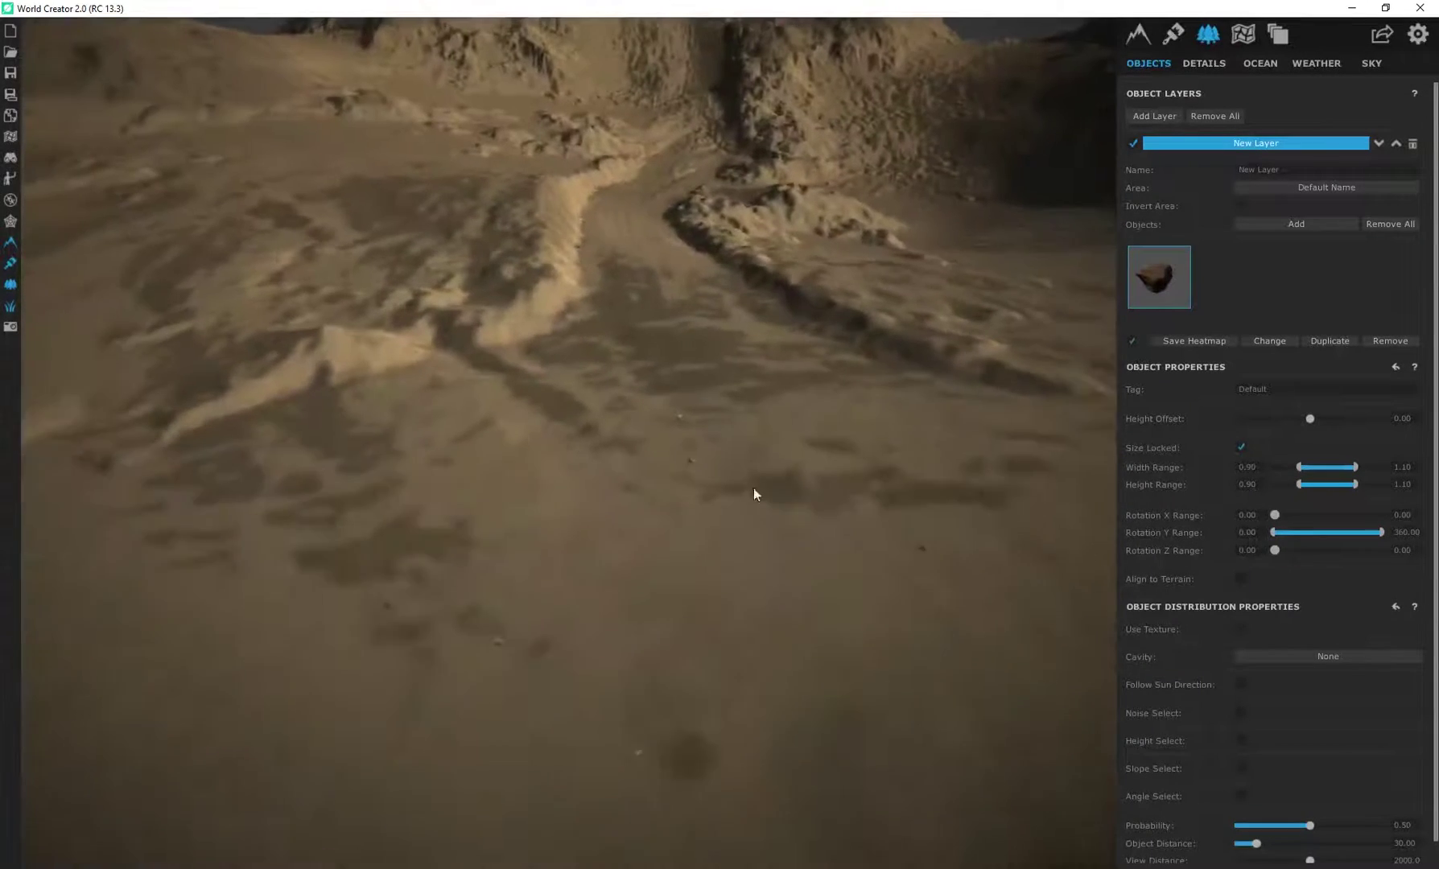
scroll(730, 521, "down", 10)
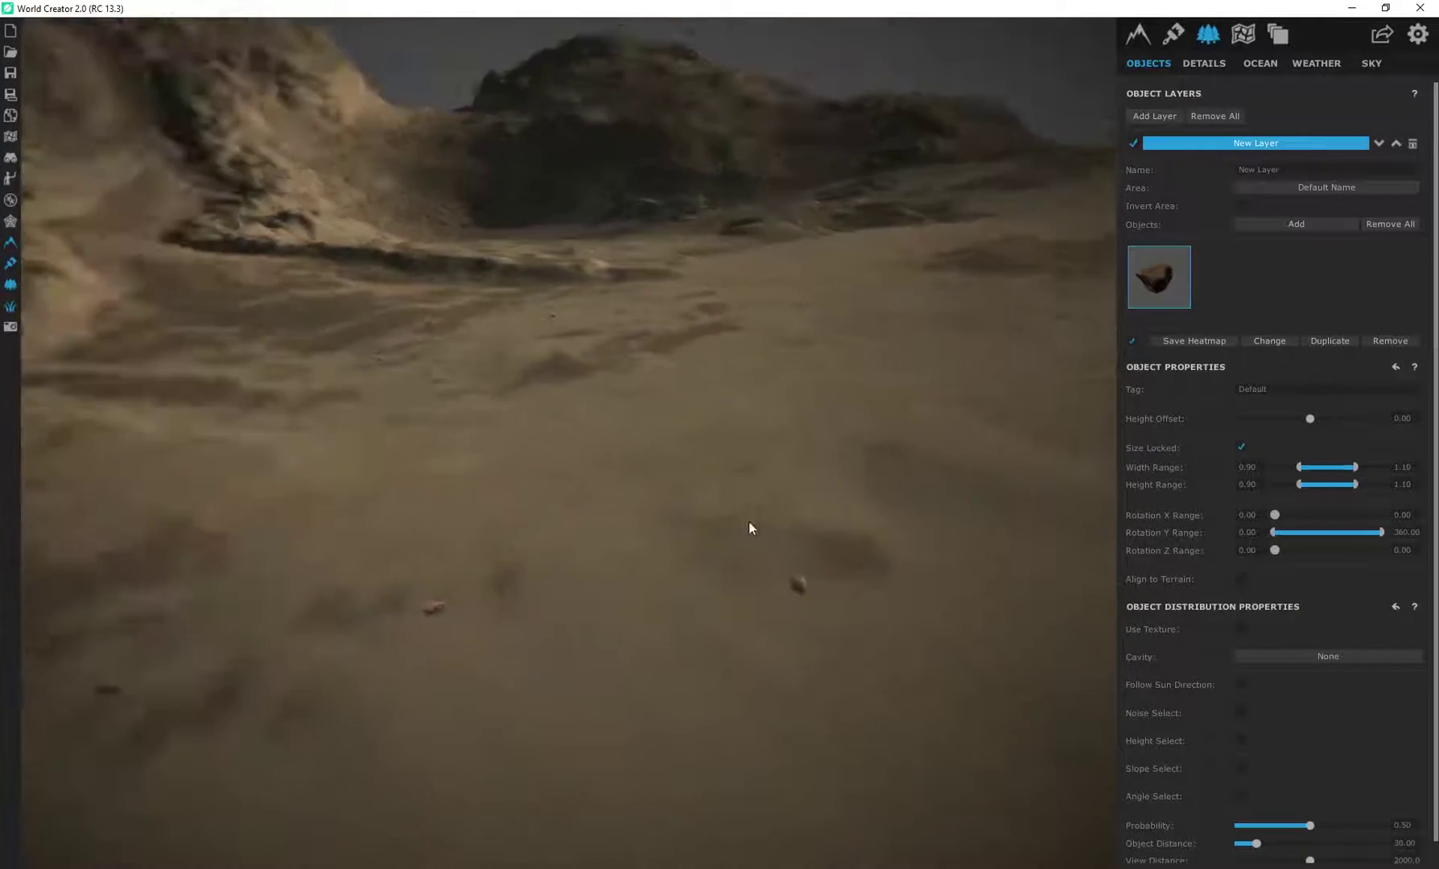
scroll(735, 570, "up", 5)
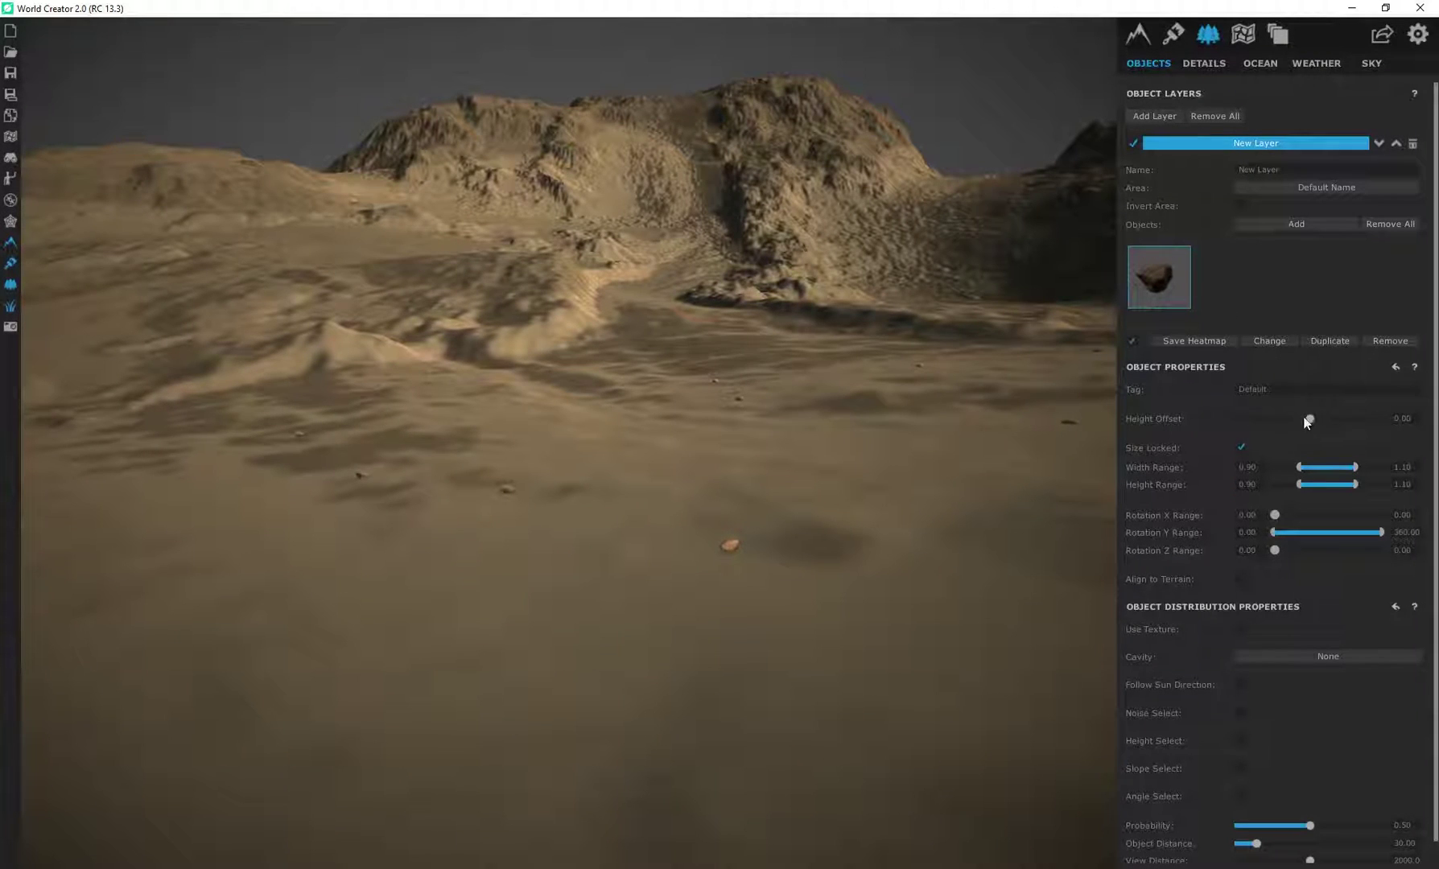
Set the stones' height offset to a slightly negative value to sink them into the sand.
mouse_move(1309, 418)
left_mouse_down()
mouse_move(1326, 425)
mouse_move(1297, 413)
mouse_move(1310, 419)
left_mouse_up()
scroll(754, 555, "up", 3)
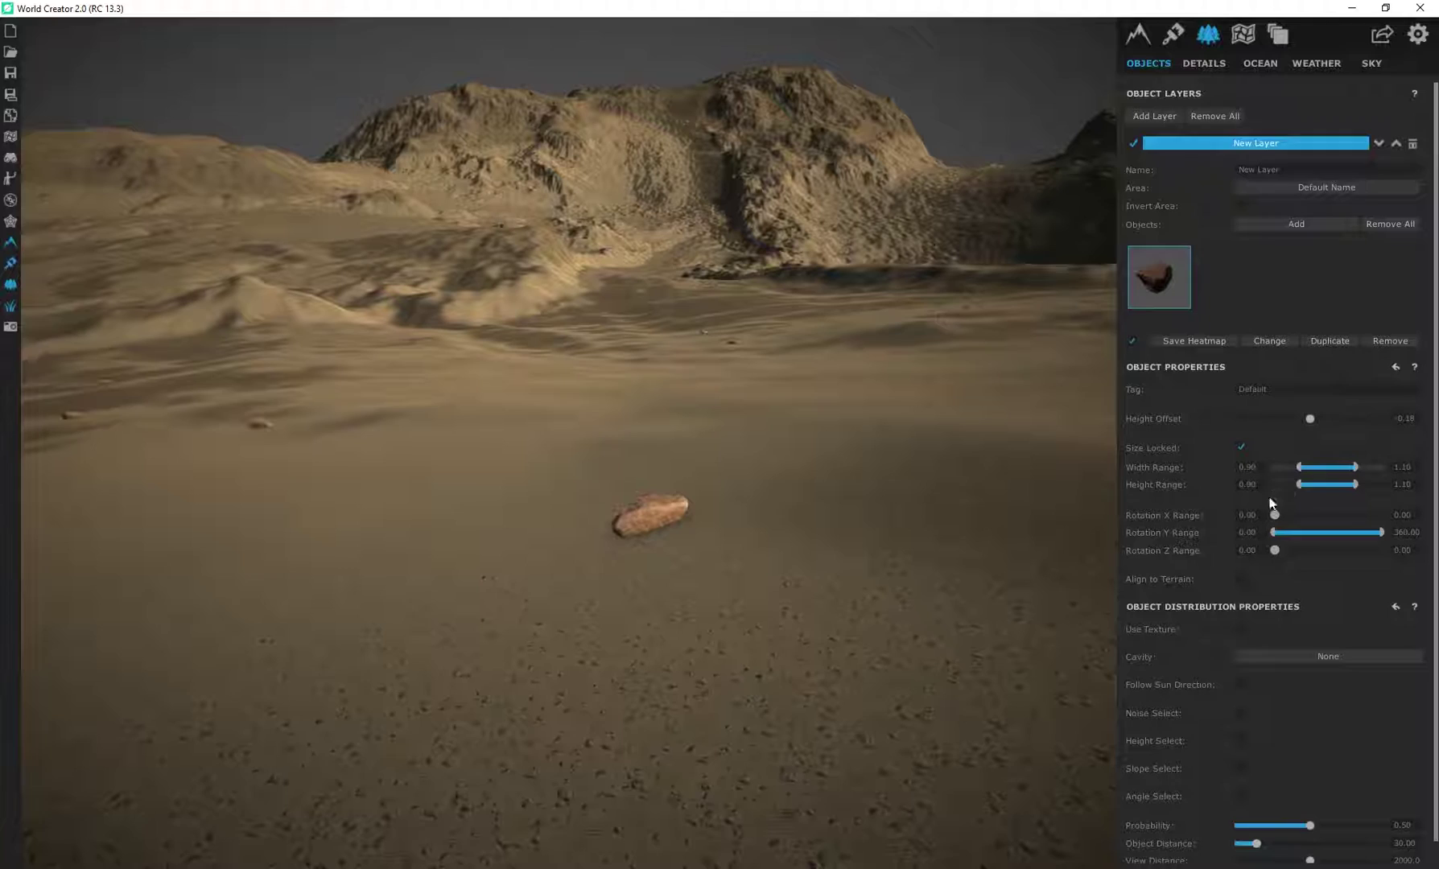
scroll(1270, 512, "down", 1)
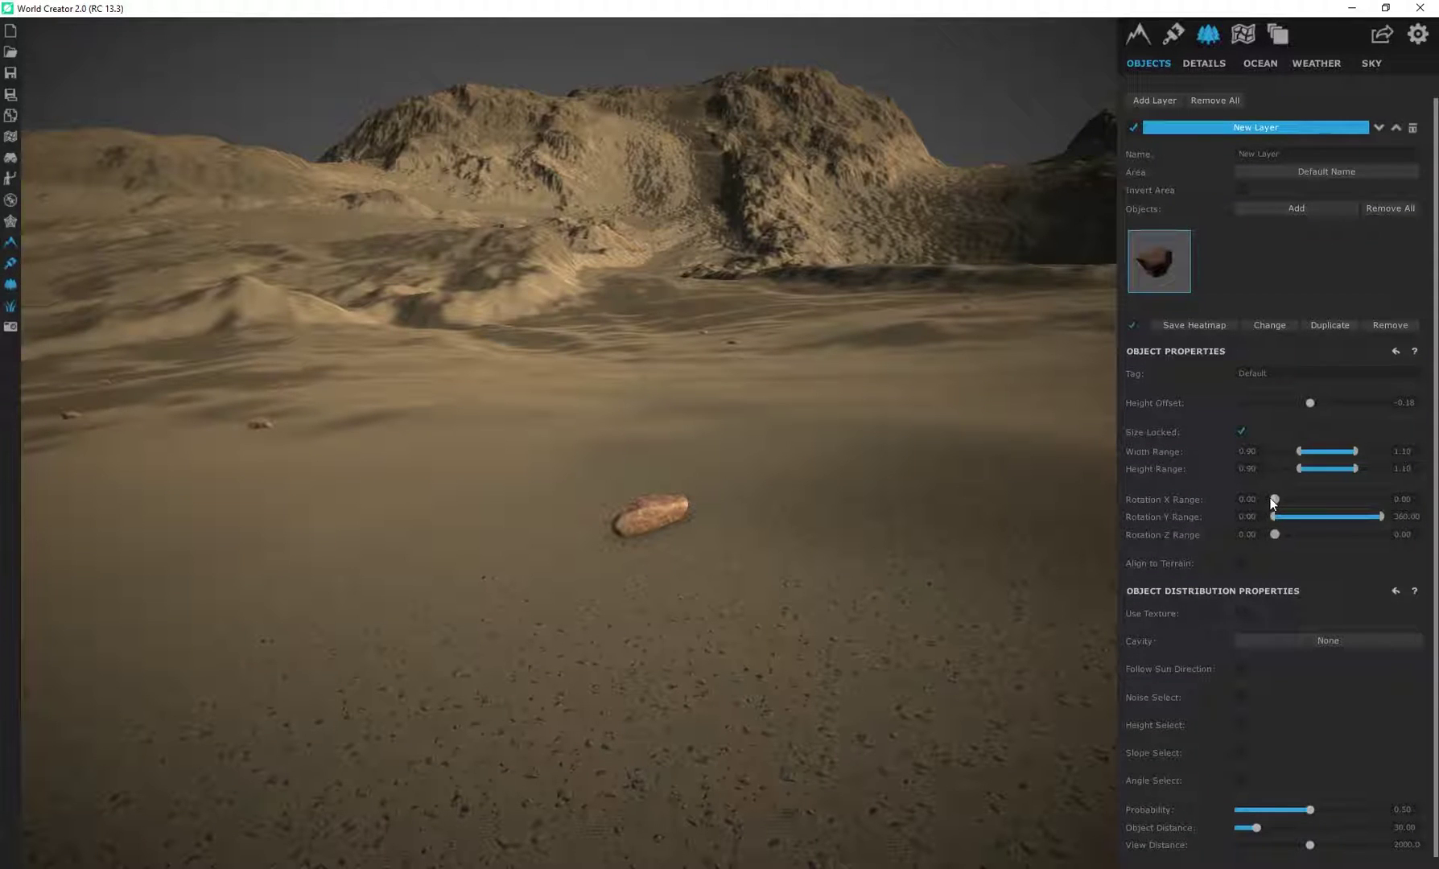
scroll(566, 434, "down", 1)
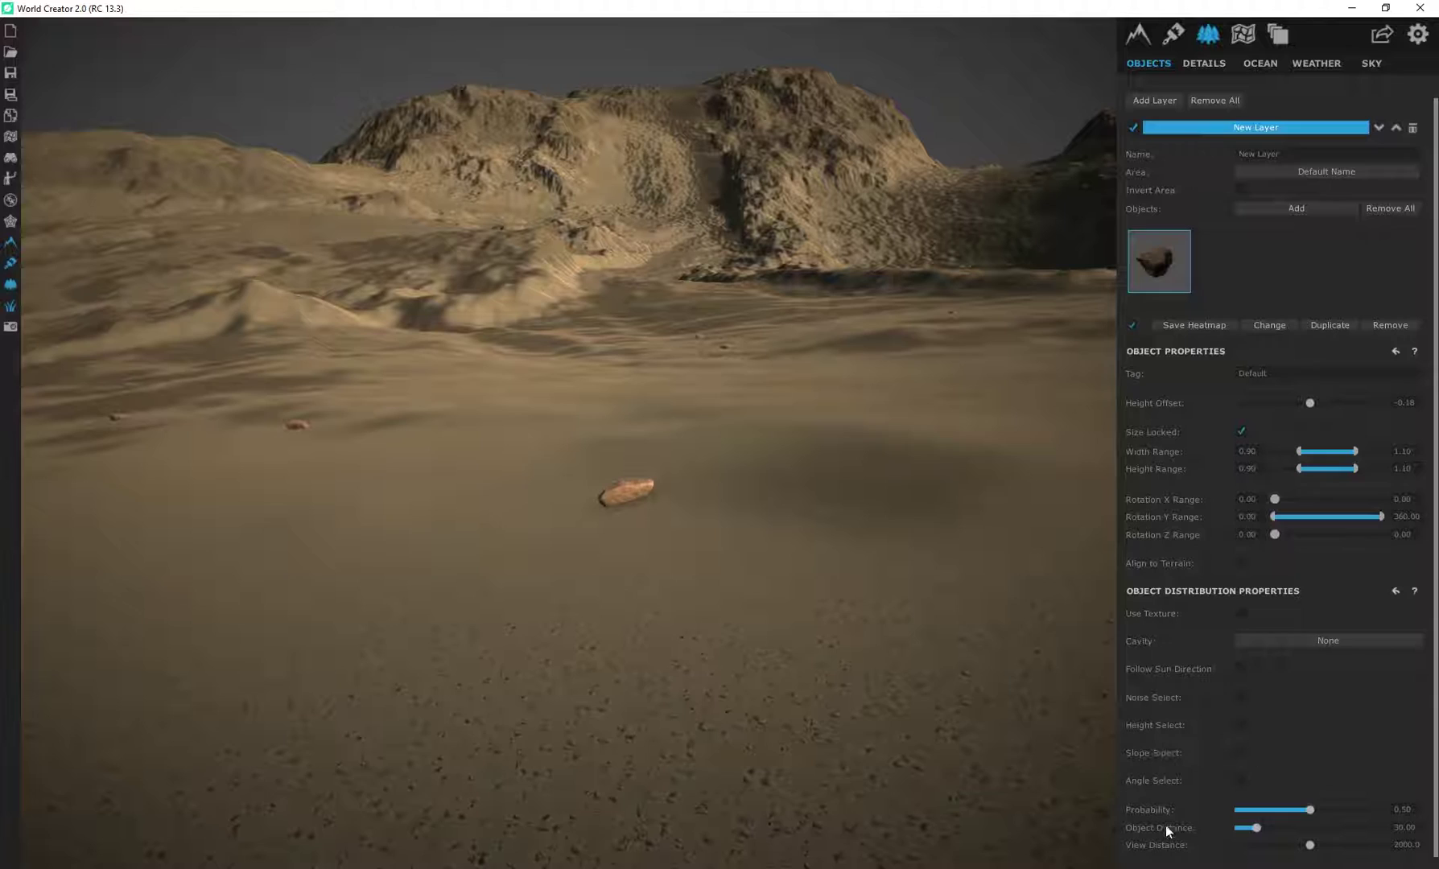
mouse_move(631, 527)
right_mouse_down()
mouse_move(696, 566)
mouse_move(635, 530)
right_mouse_up()
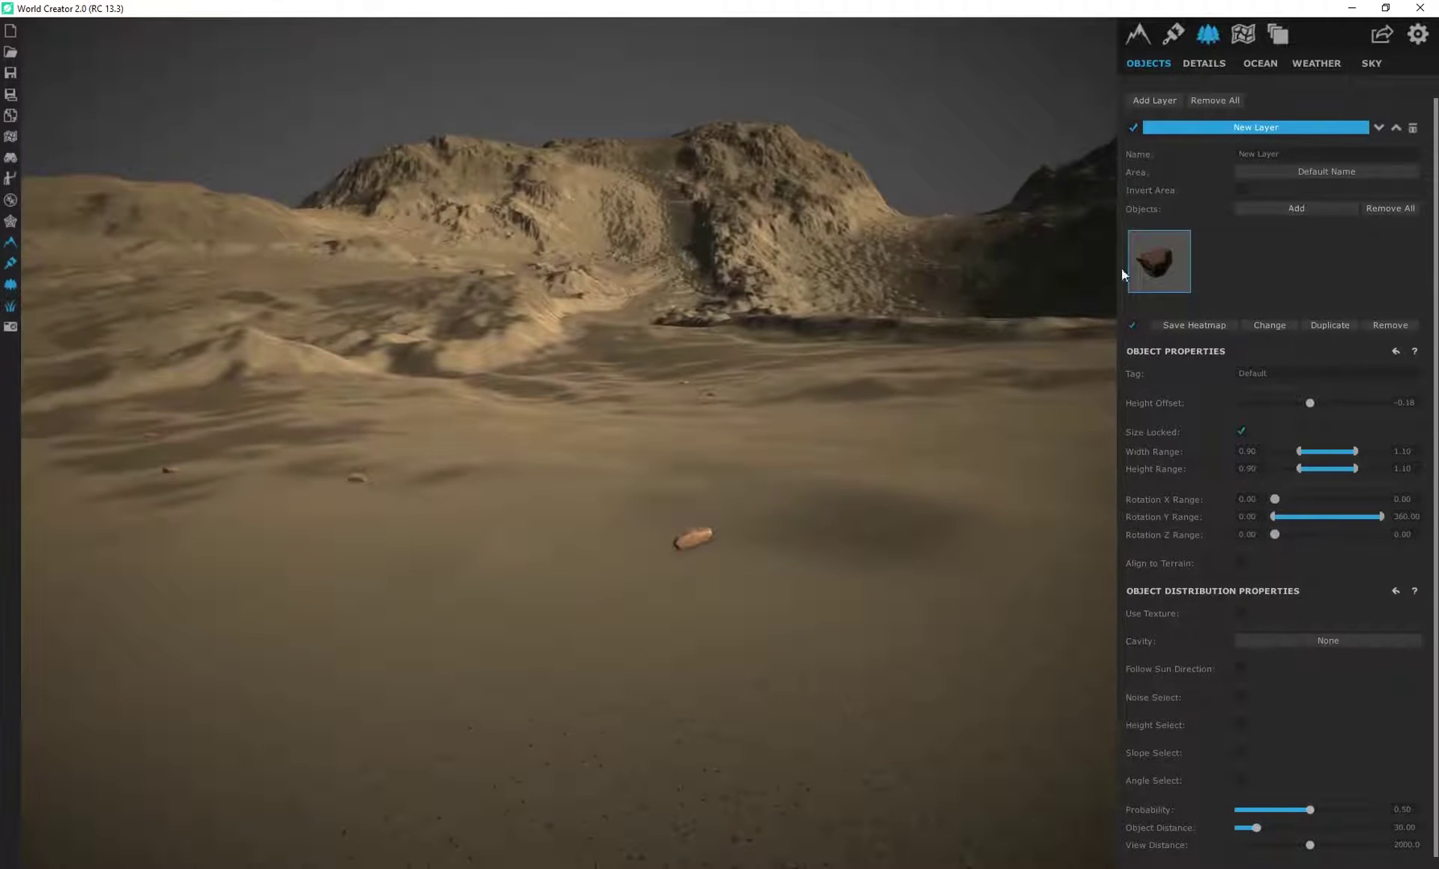
Add a detail layer and populate it with the grass 22 detail from the library.
mouse_move(624, 523)
right_mouse_down()
mouse_move(609, 462)
mouse_move(525, 463)
mouse_move(633, 525)
right_mouse_up()
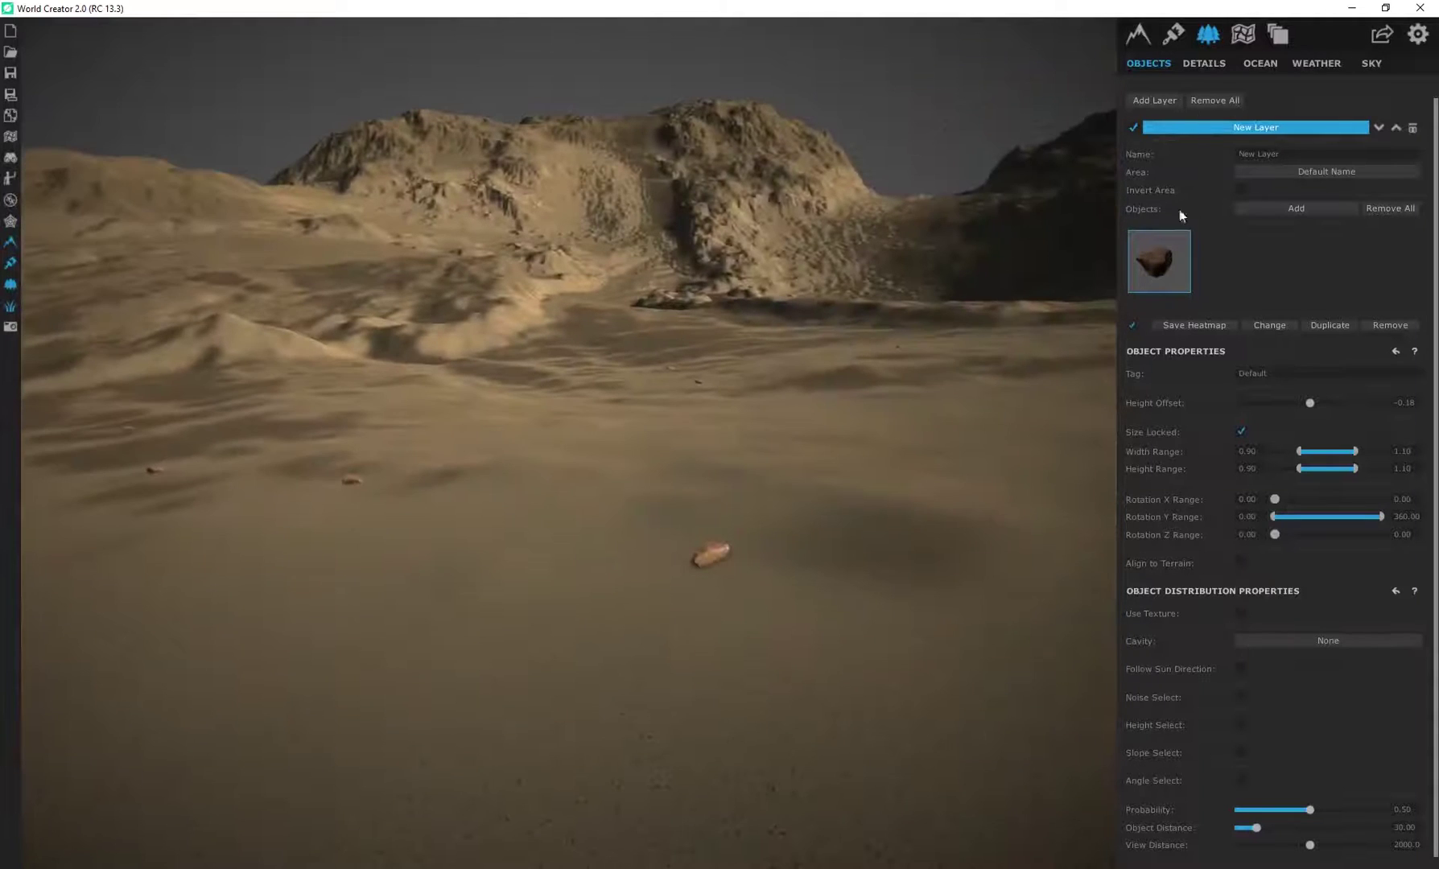
left_click(1203, 66)
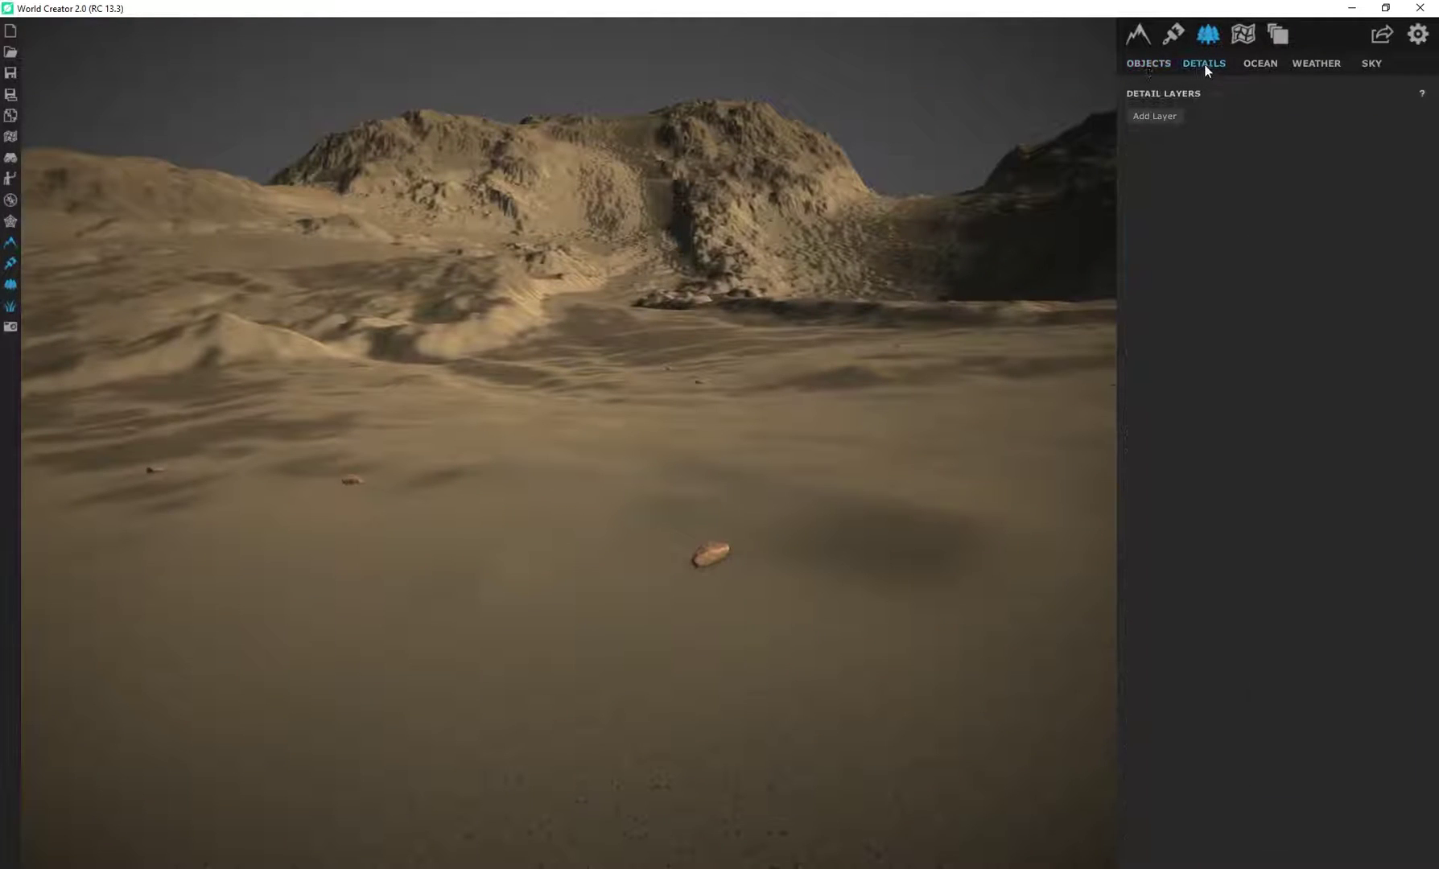
left_click(1157, 120)
left_click(1330, 208)
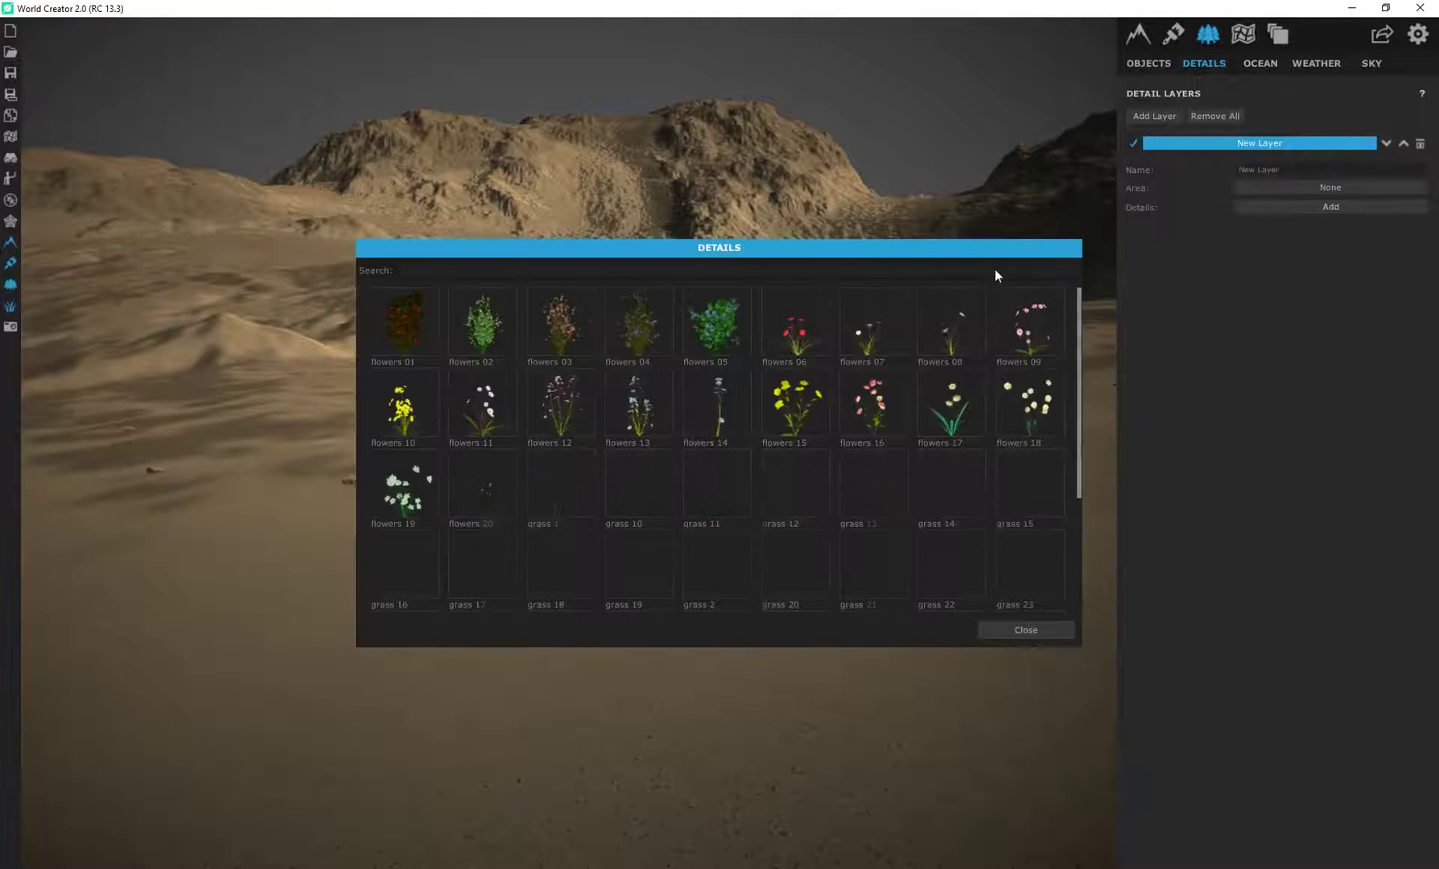
scroll(686, 447, "down", 3)
scroll(600, 473, "up", 3)
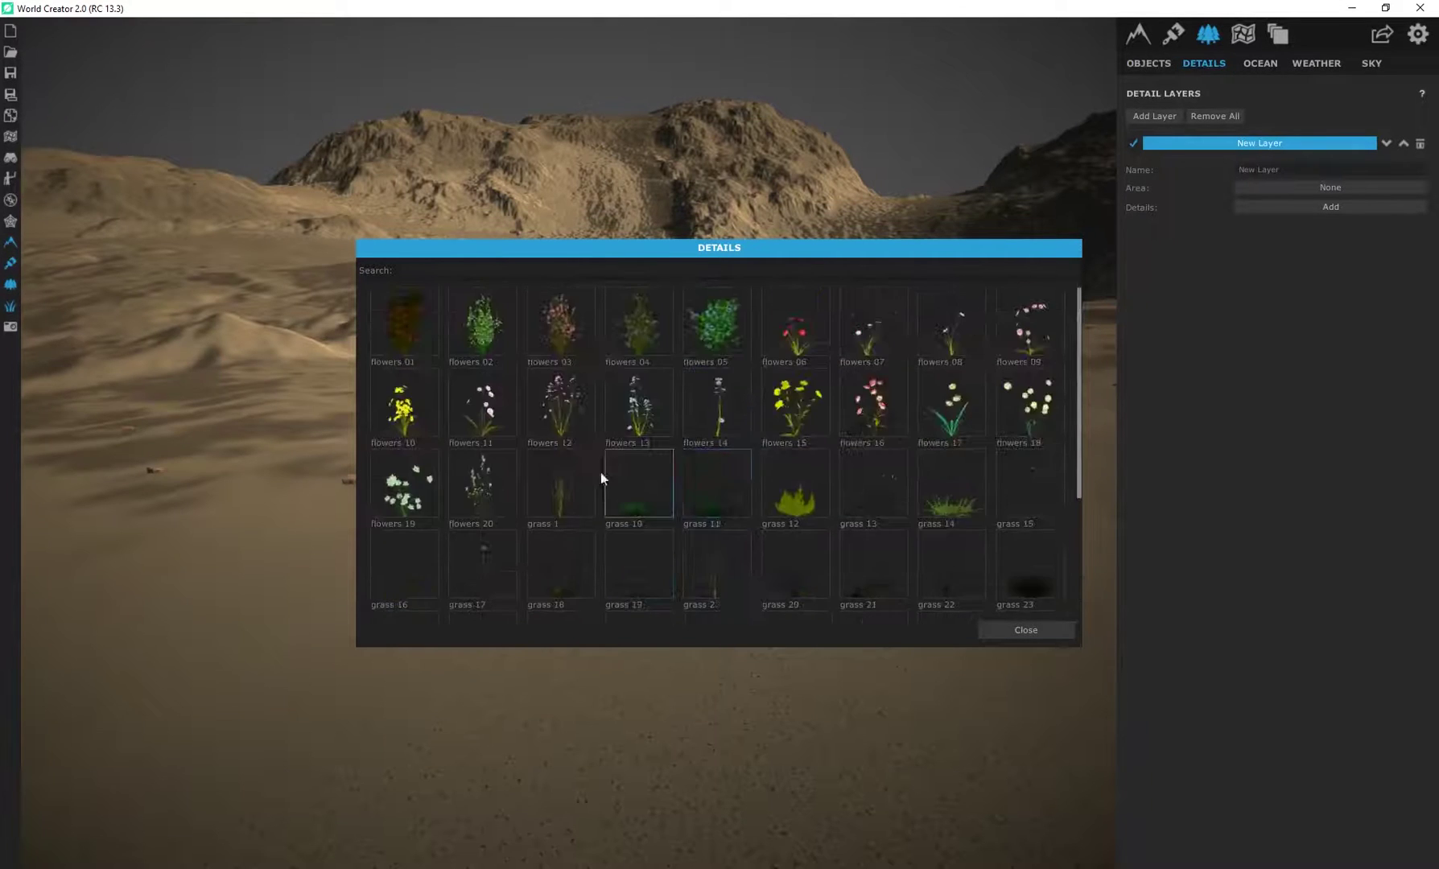
scroll(687, 458, "down", 2)
scroll(797, 565, "up", 2)
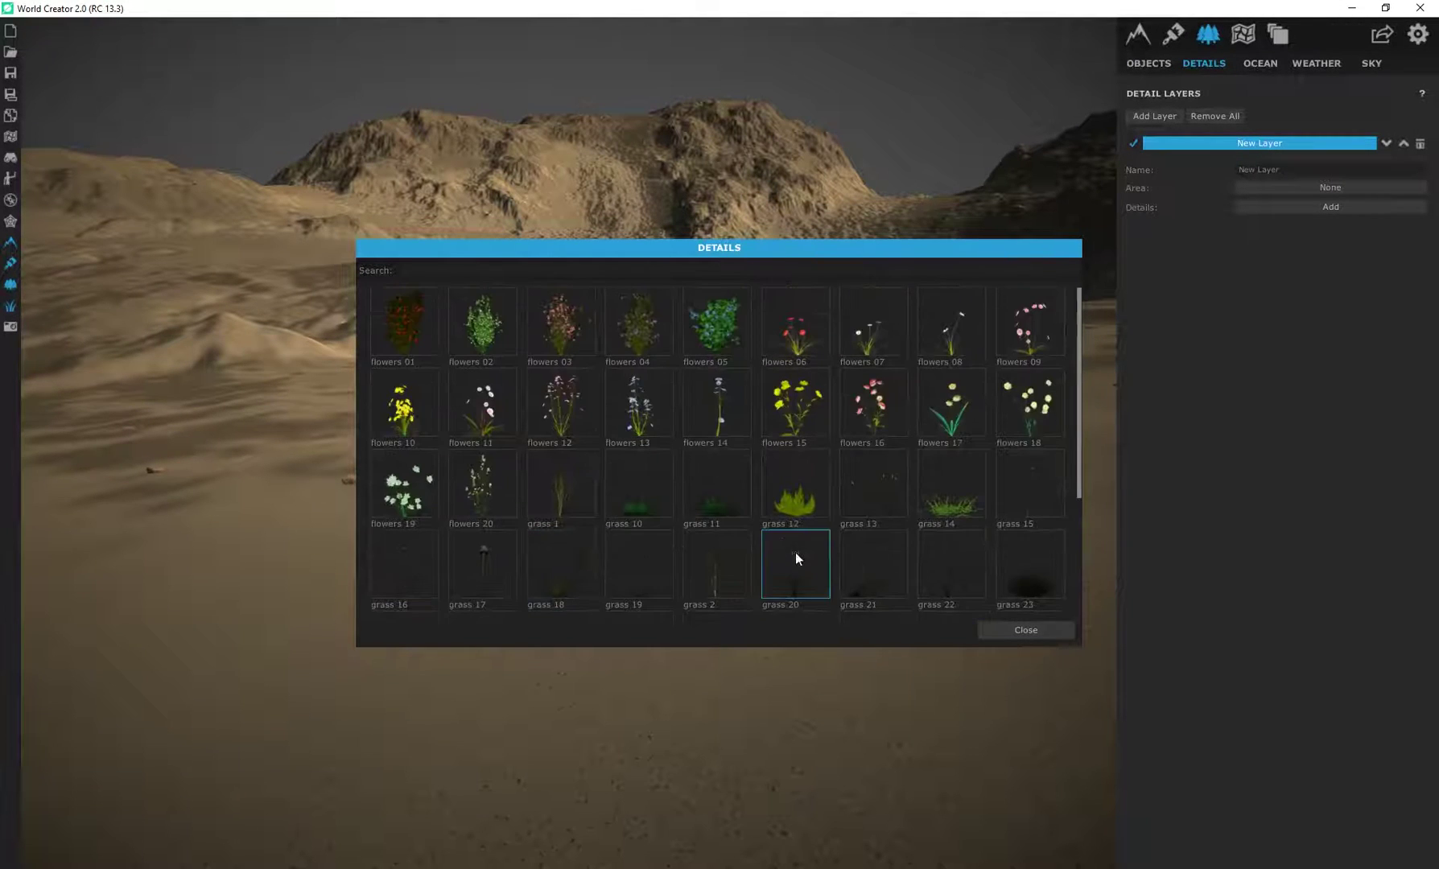
scroll(573, 495, "down", 2)
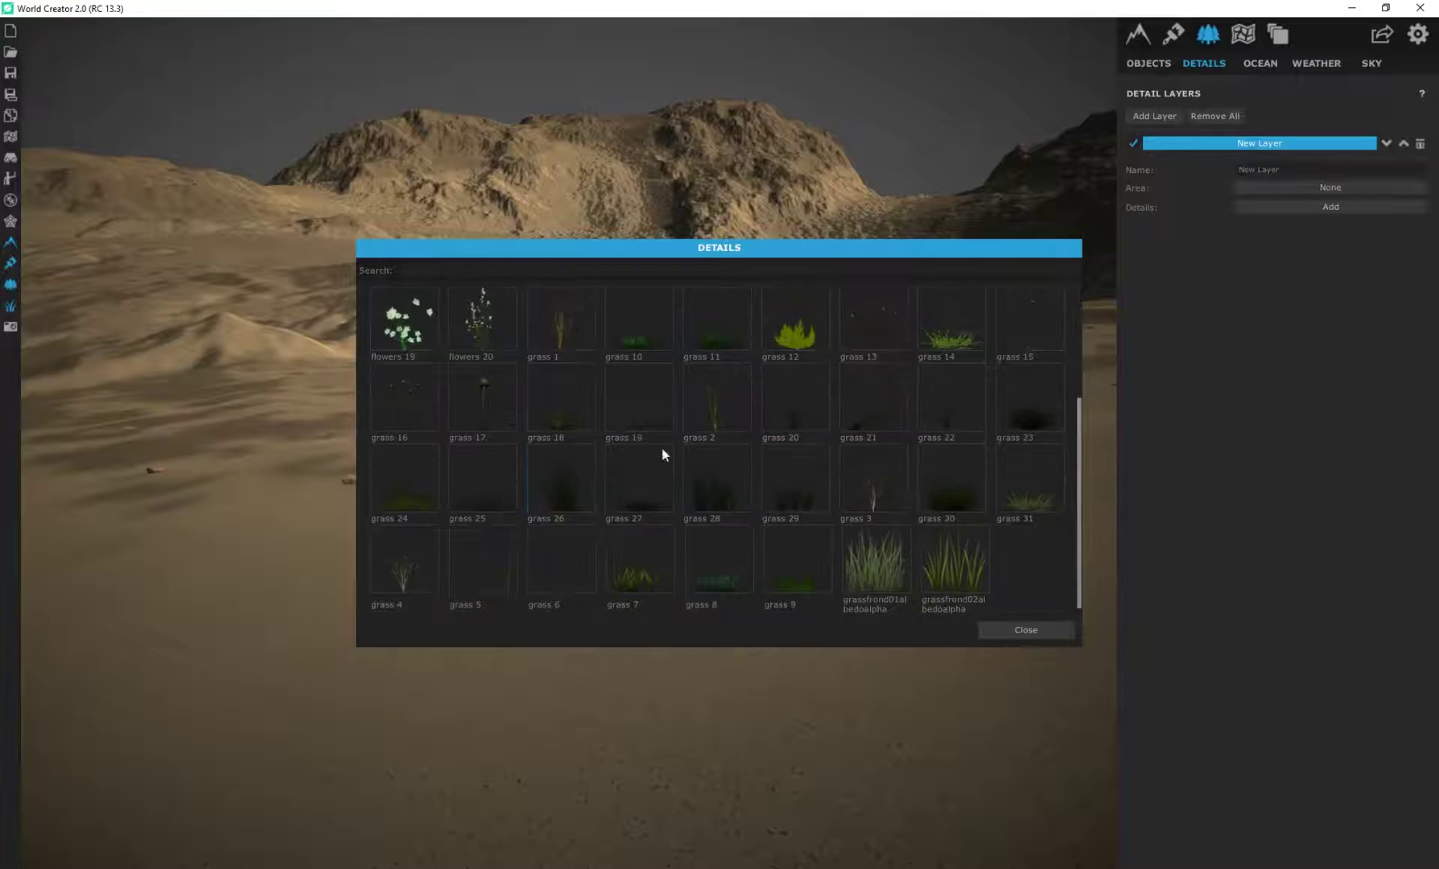
left_click(954, 408)
Examine the scattered grass up close on the sandy ground in front of the mountains.
key("w")
key("w")
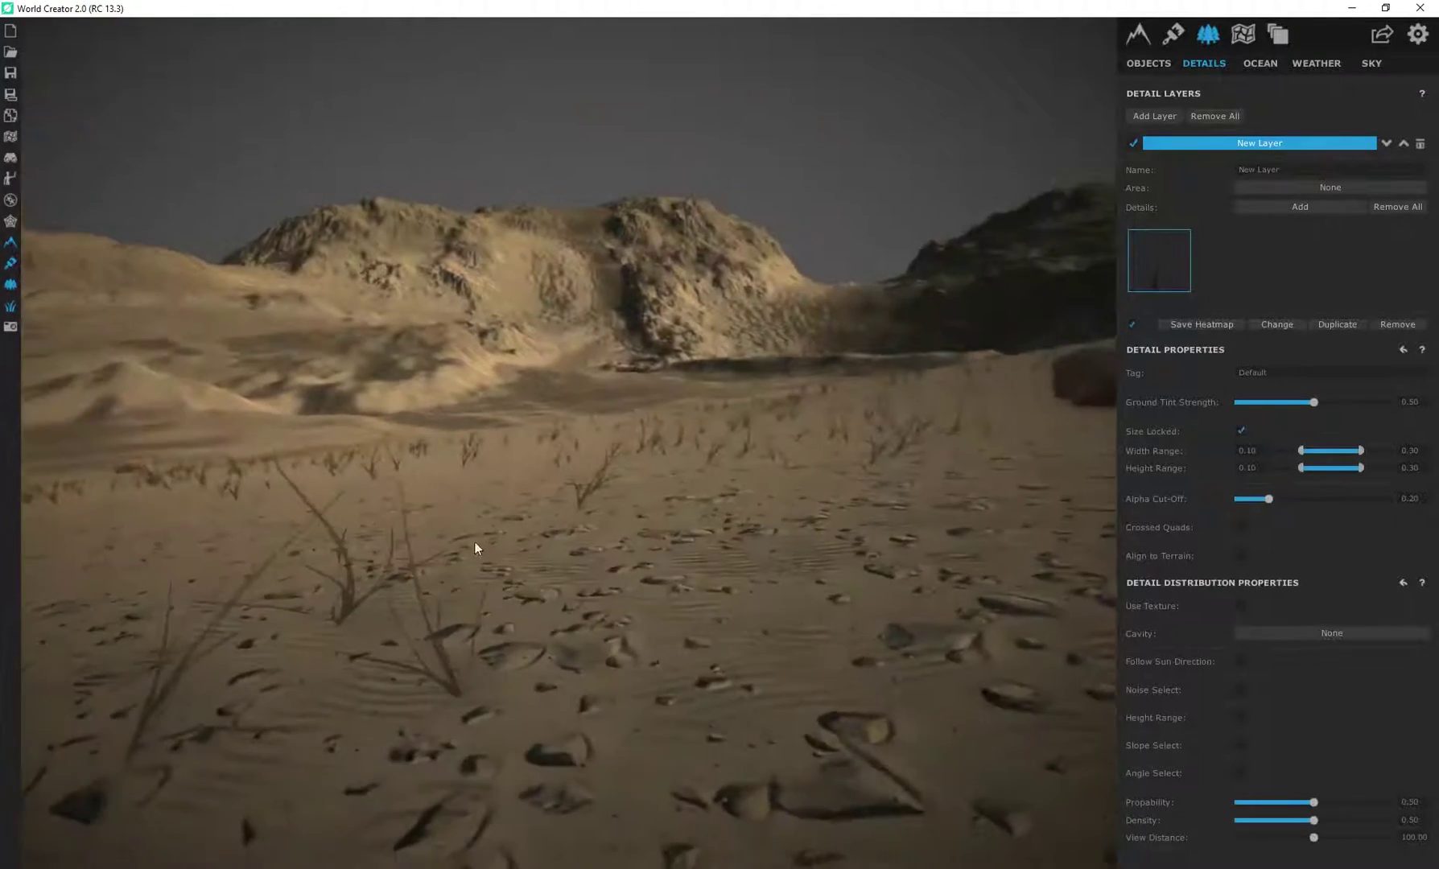
key("w")
scroll(490, 559, "up", 5)
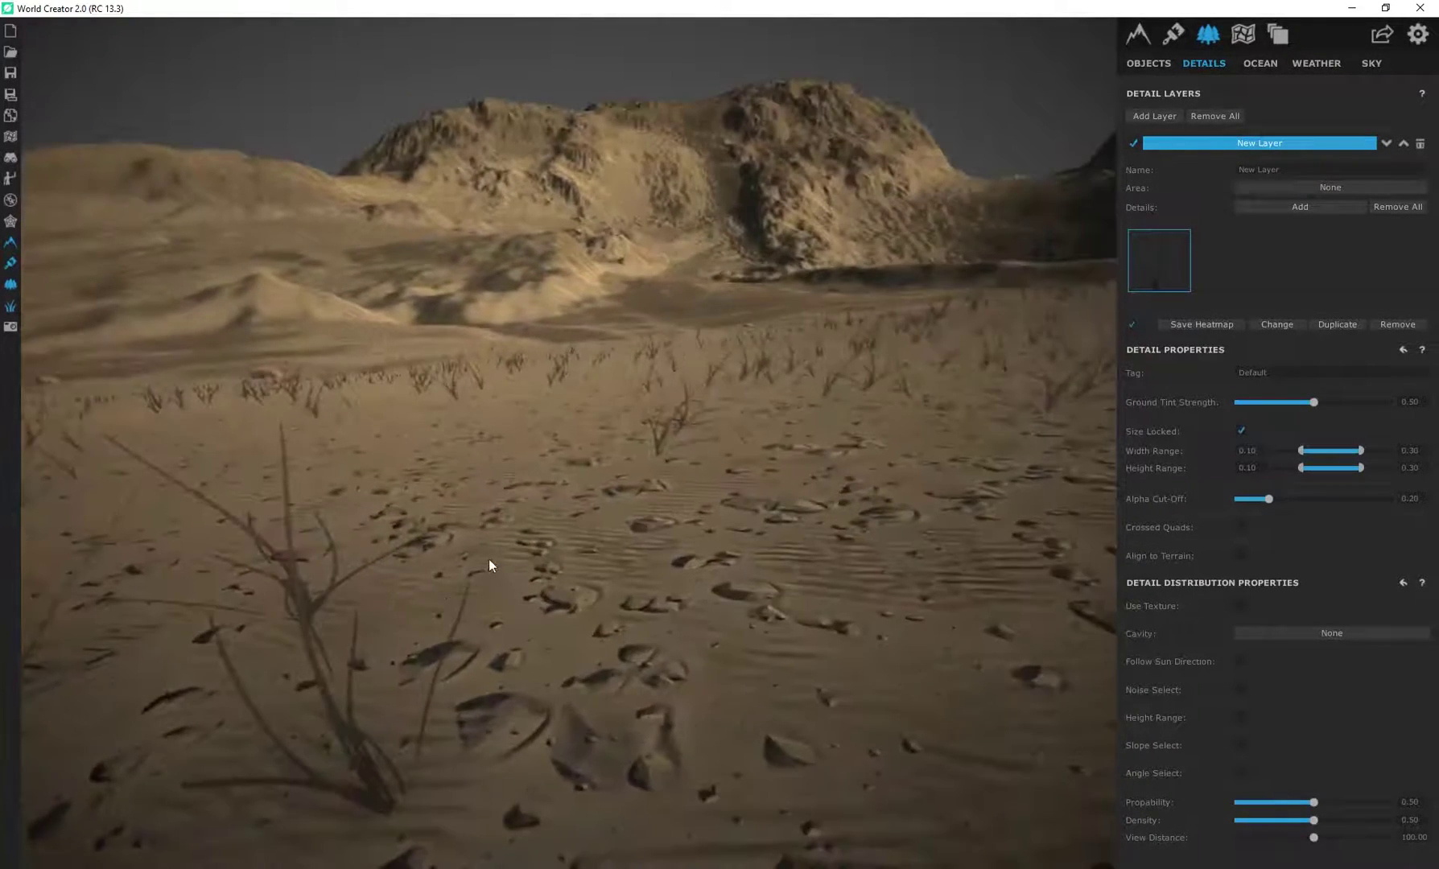
right_click_drag(745, 448, 715, 472)
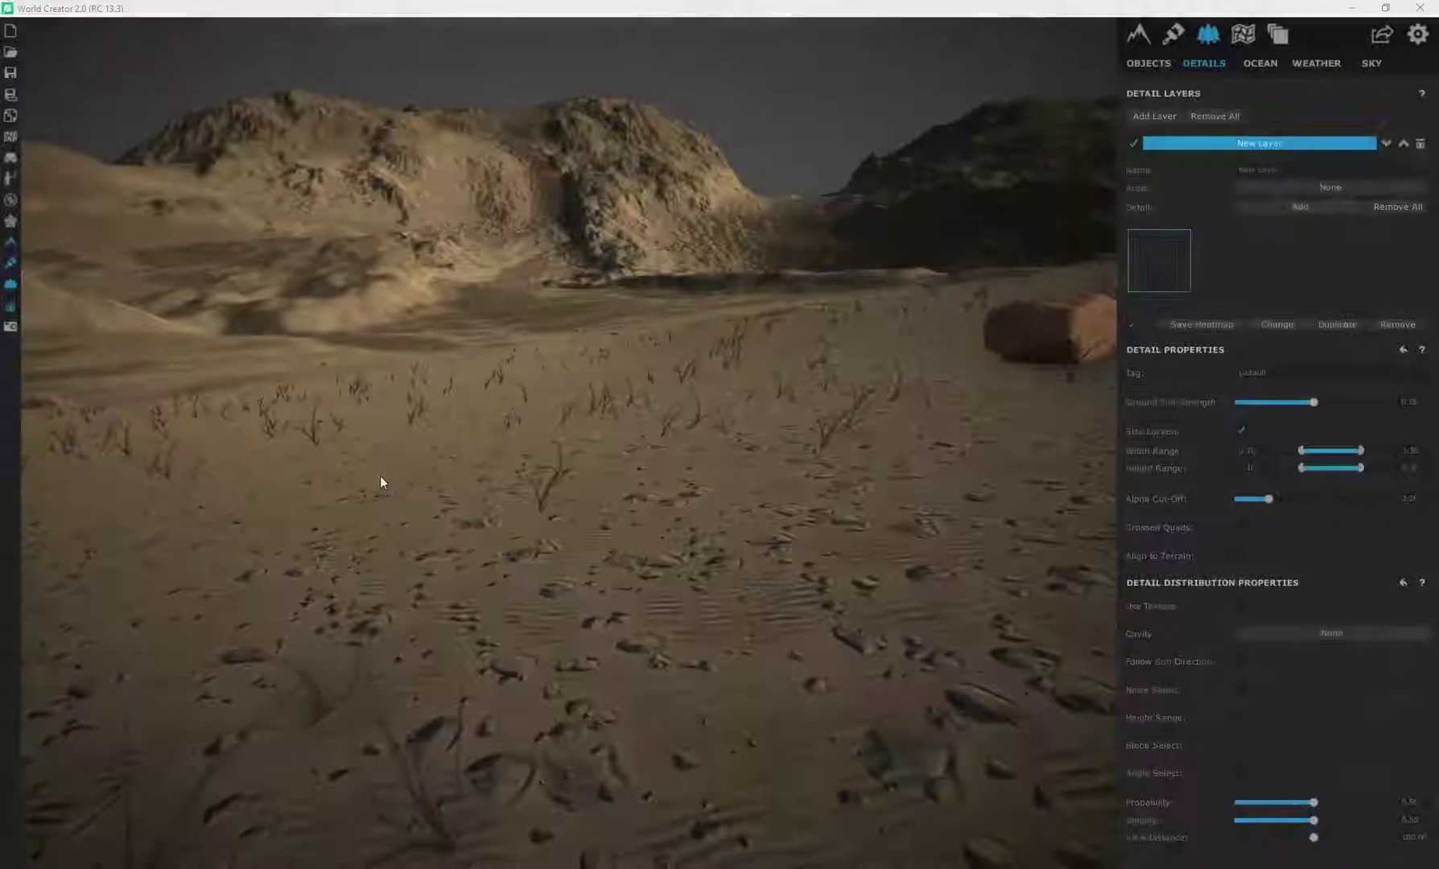
right_click_drag(455, 565, 383, 635)
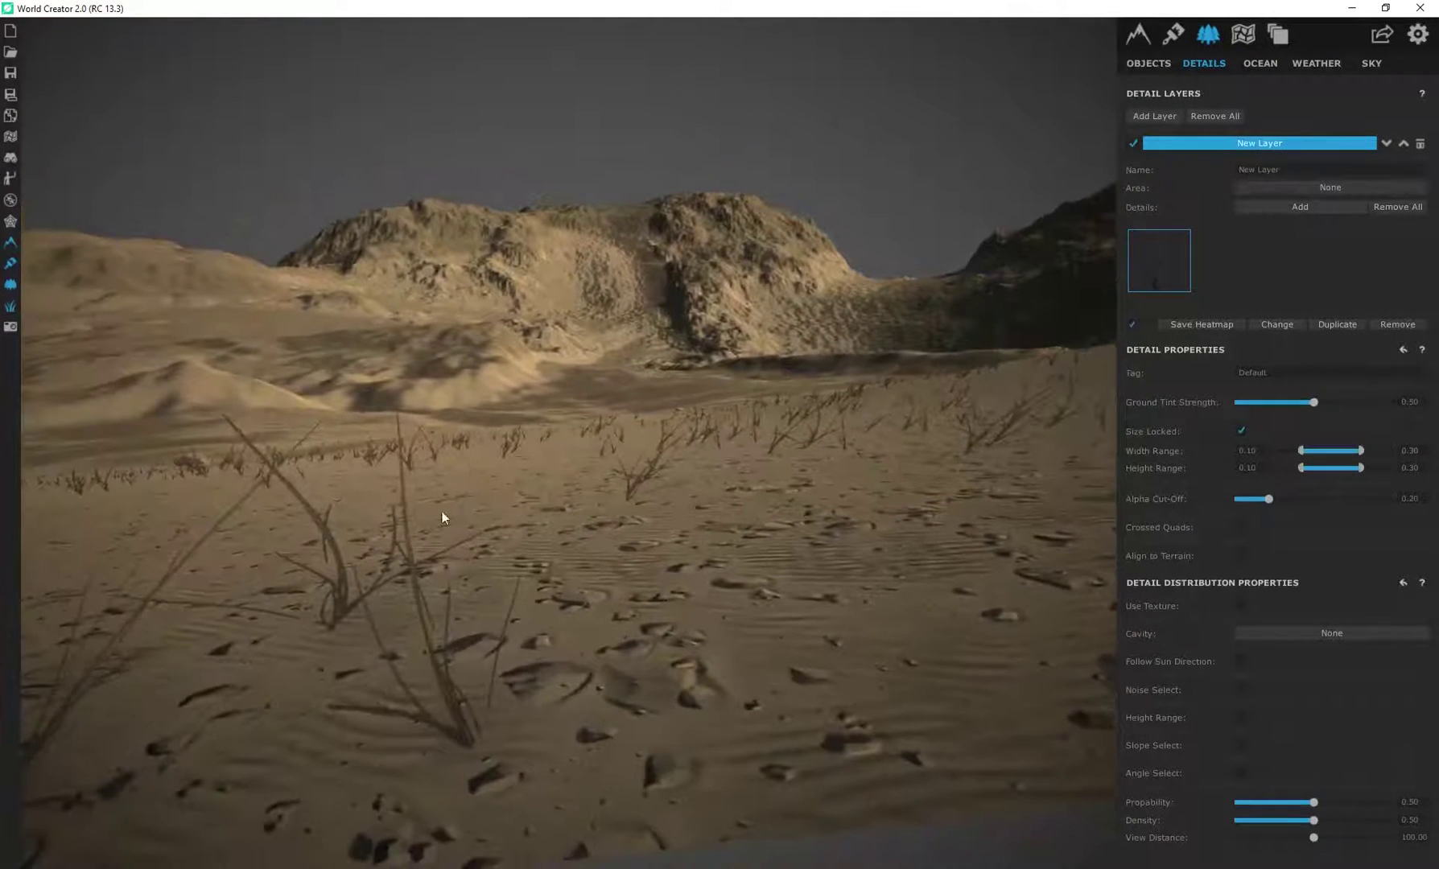
Shift the wind direction to a slightly negative angle, raise its intensity to 0.15, and check how the grass moves.
left_click(1308, 63)
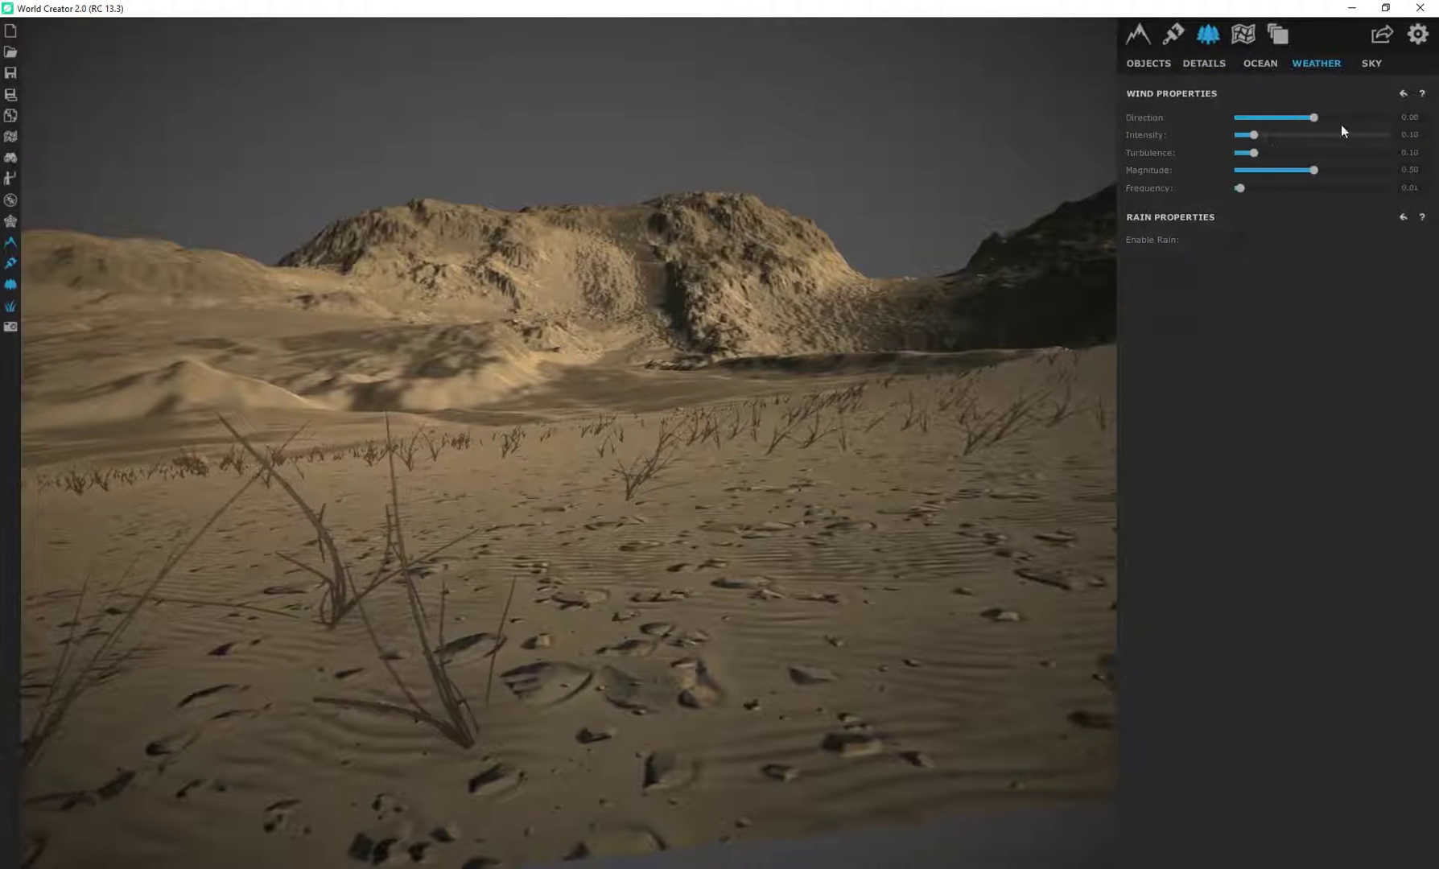
left_click_drag(1291, 116, 1260, 138)
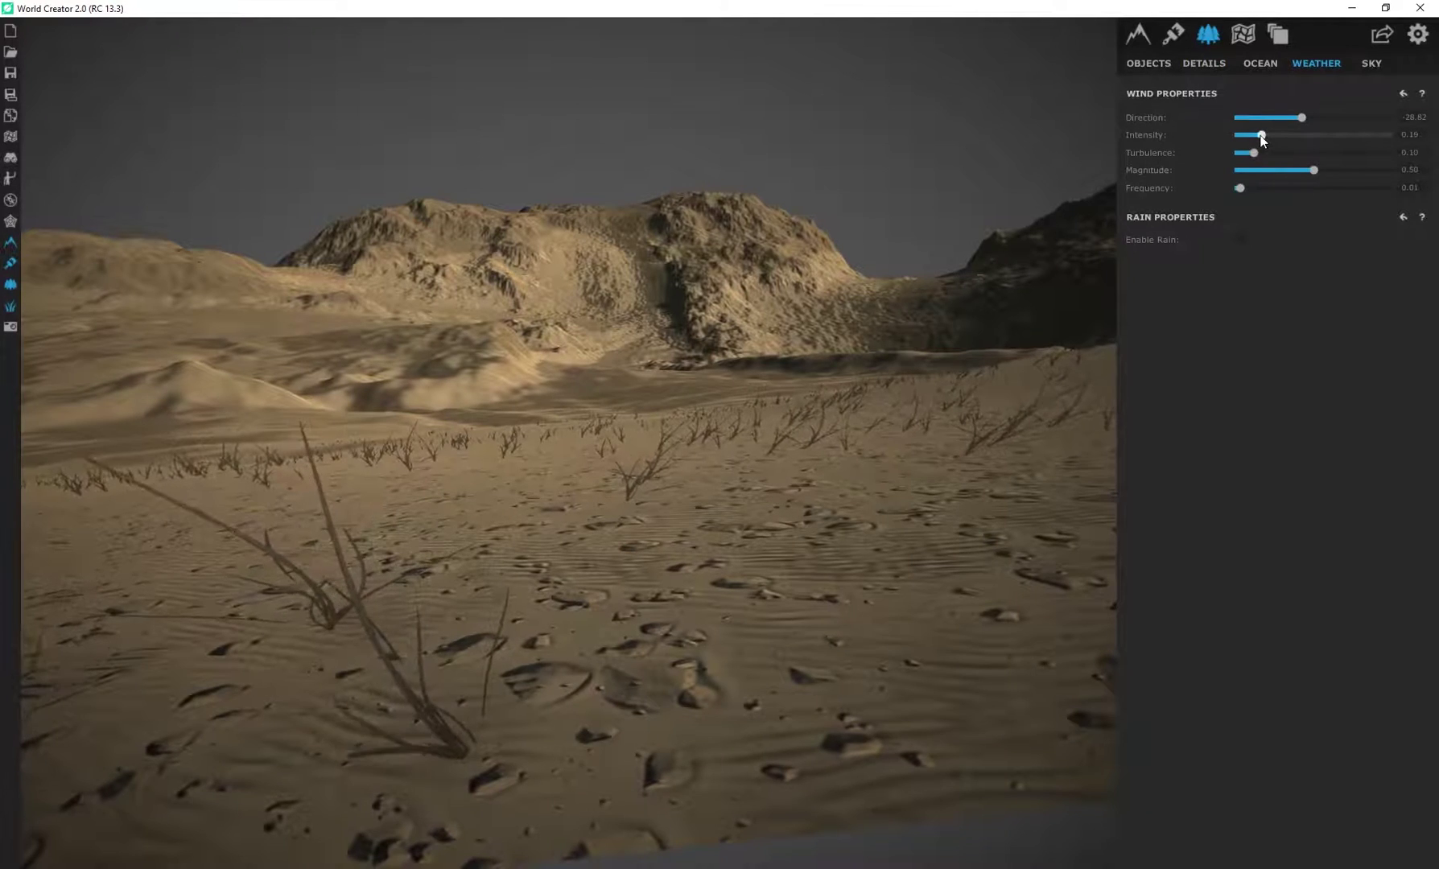
left_click_drag(625, 496, 581, 442)
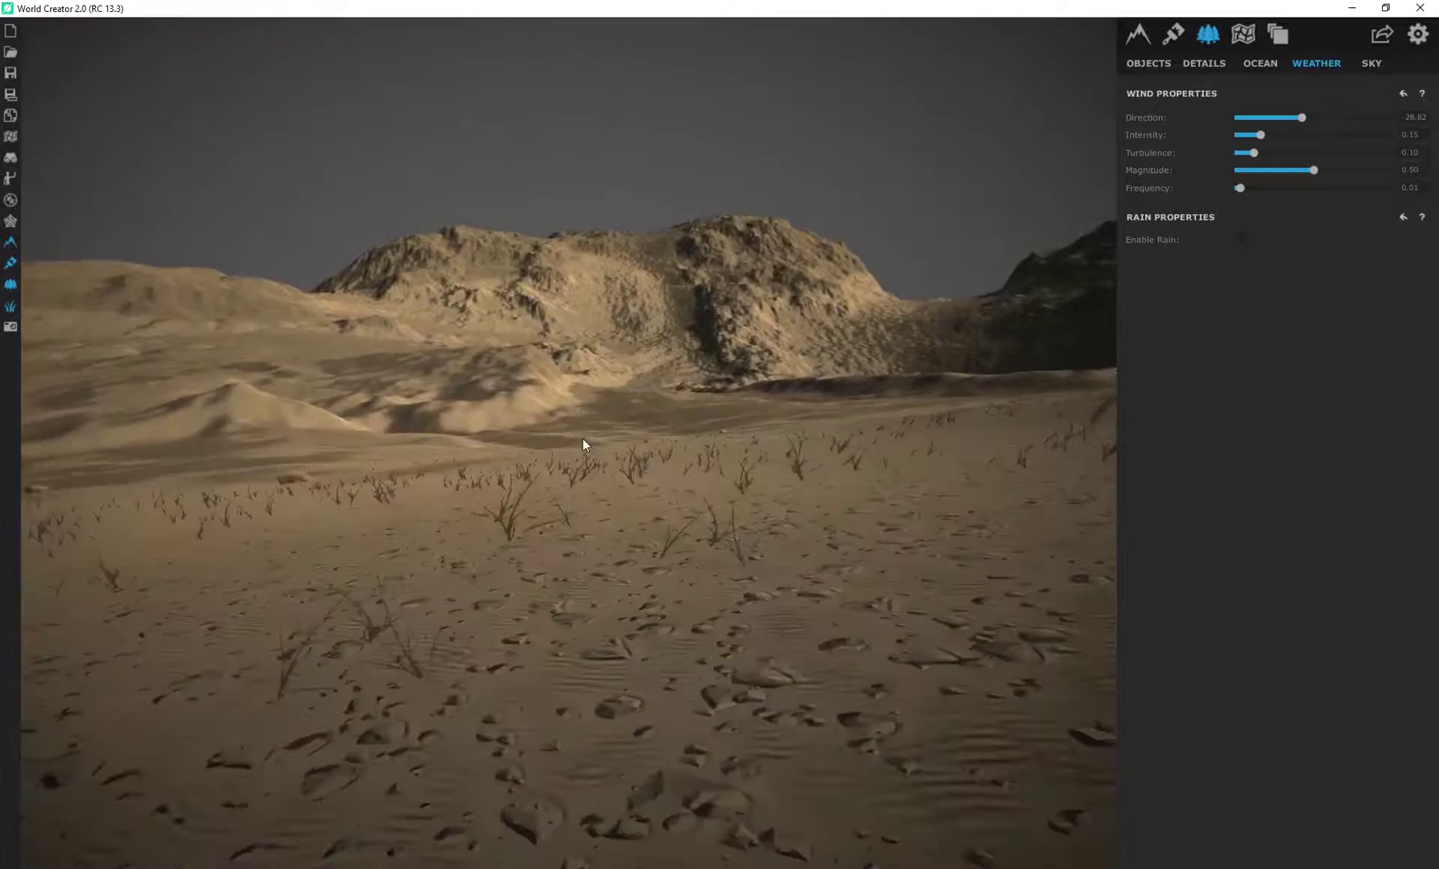
key("w")
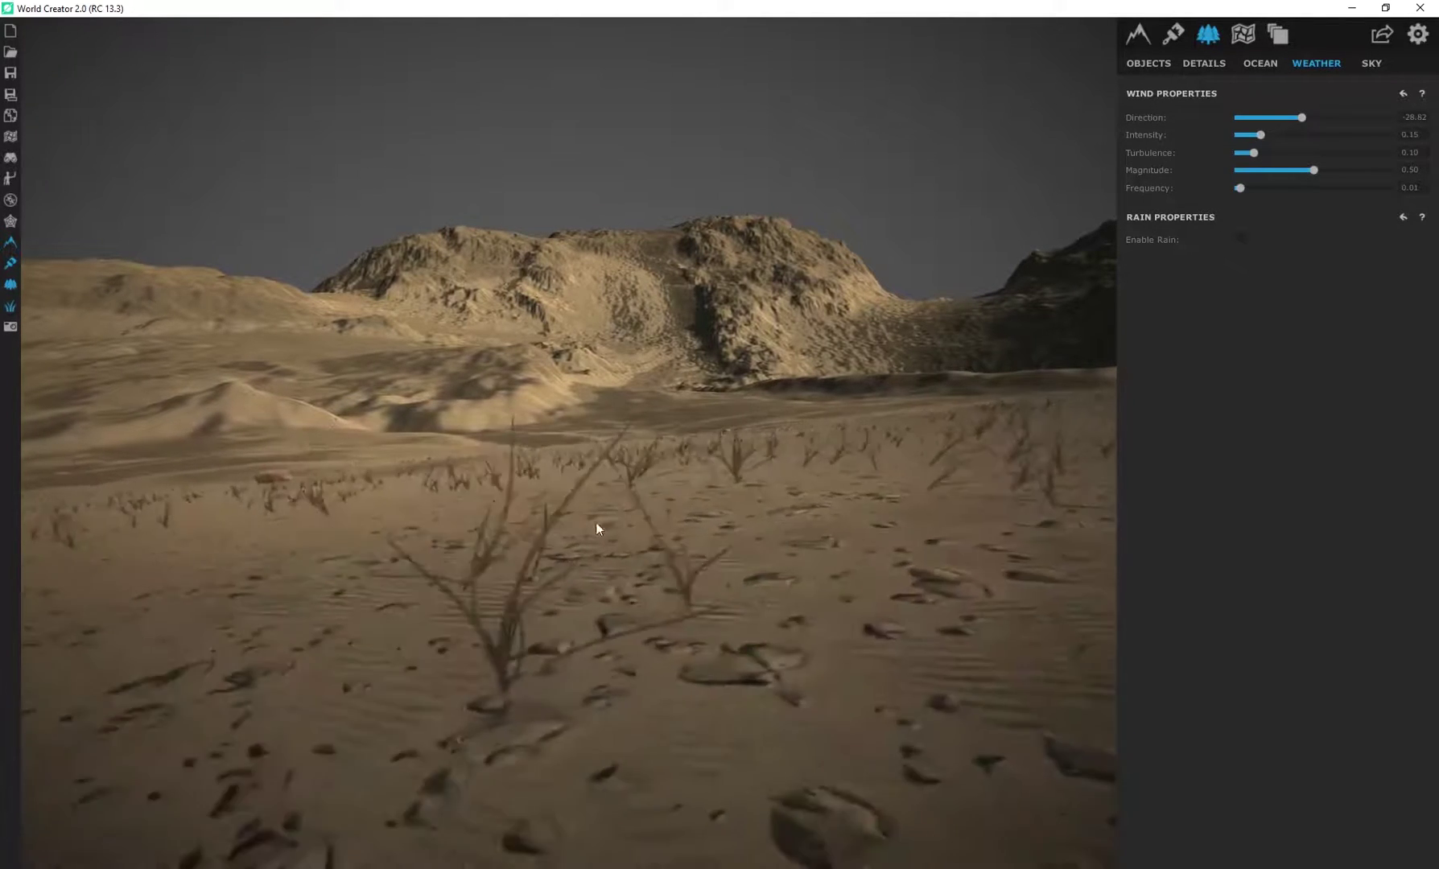
right_click_drag(793, 565, 767, 547)
middle_click_drag(767, 546, 519, 517)
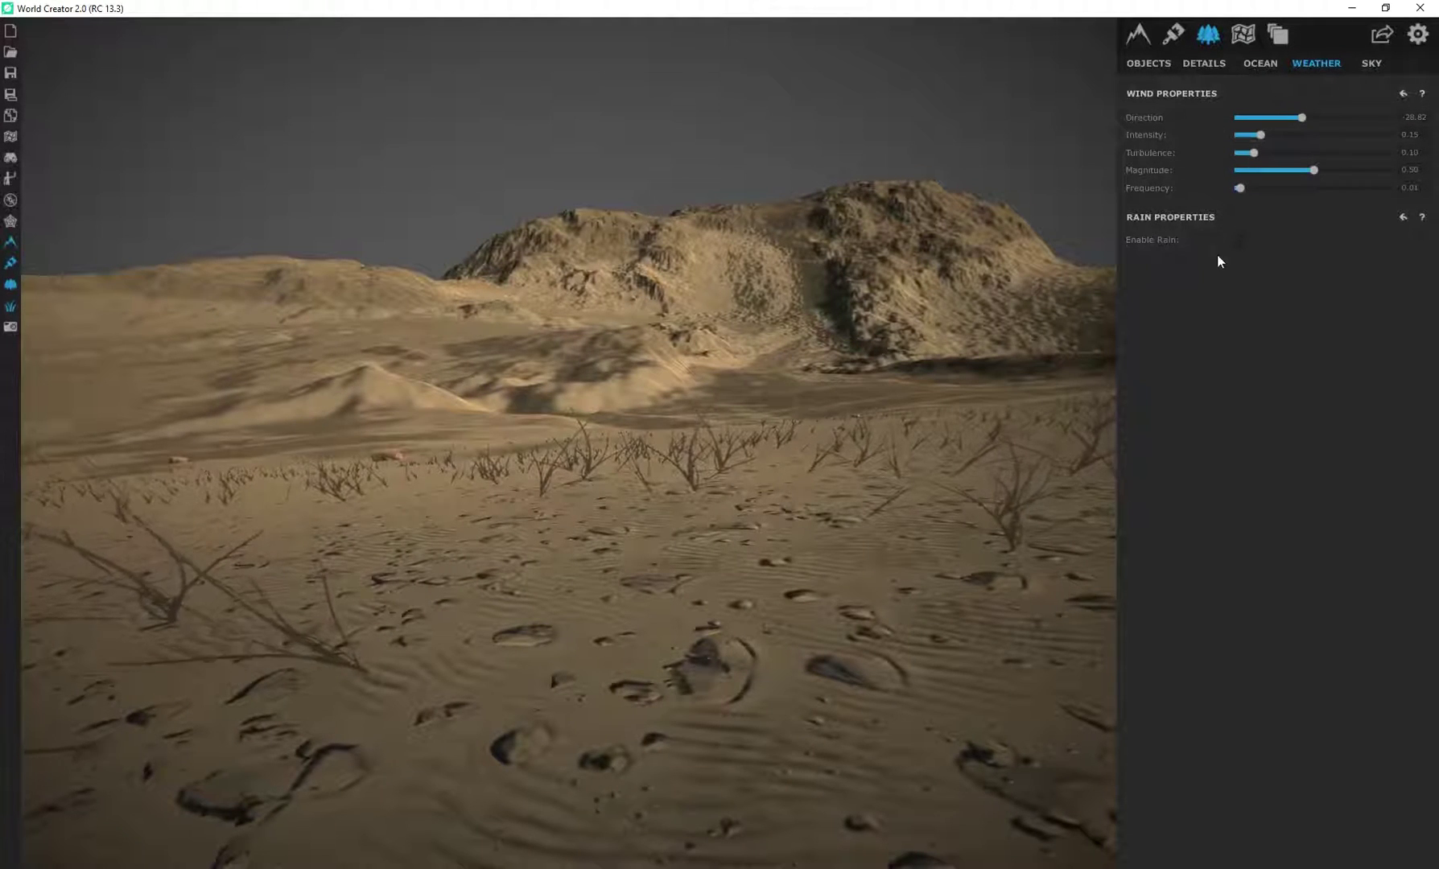
Enable rain, examine it over the grass and mountains from several views, and disable it again.
left_click(1241, 238)
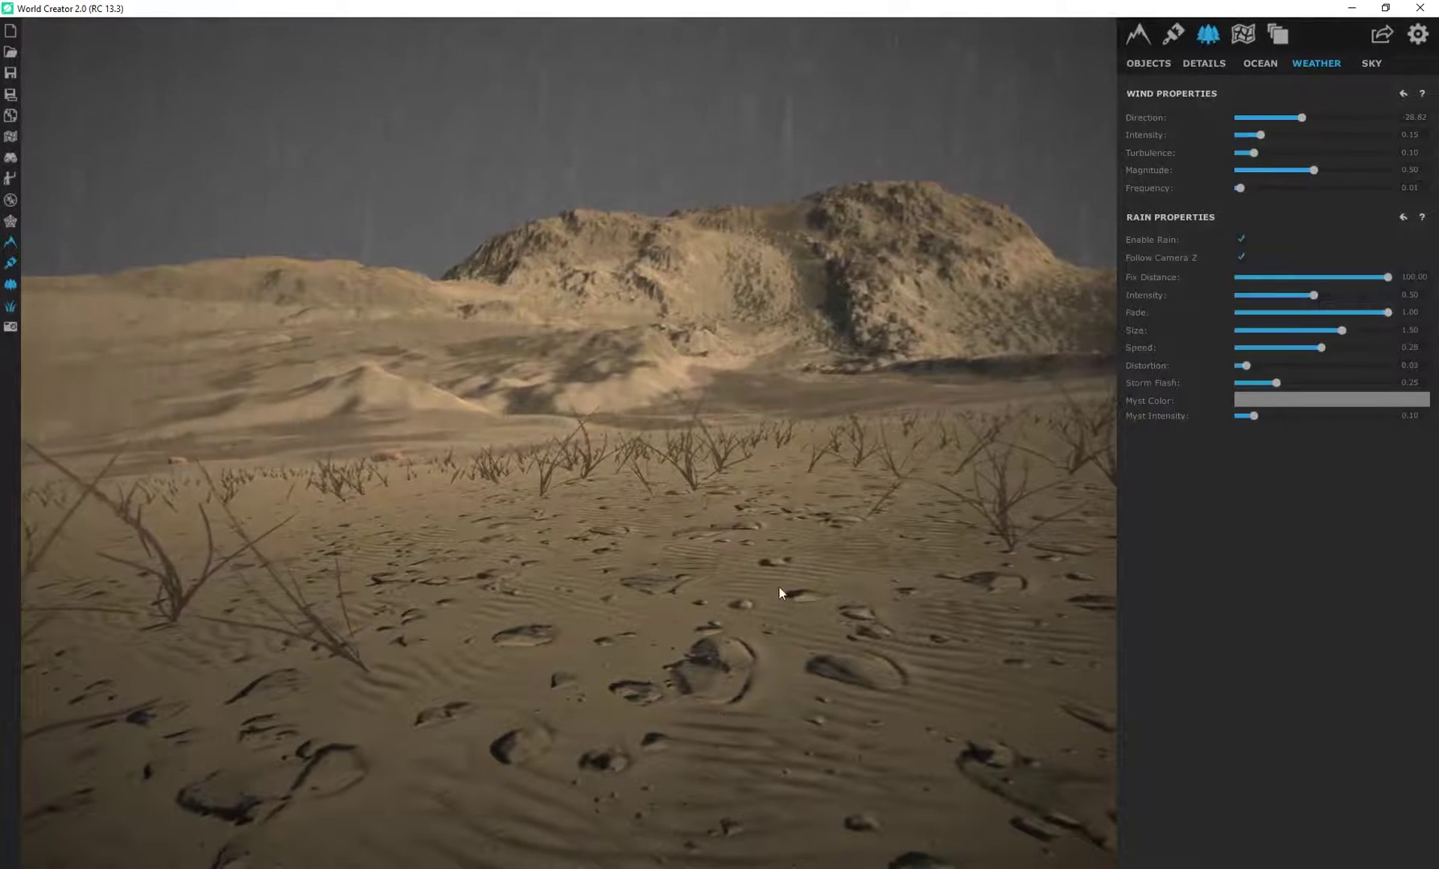
right_click_drag(532, 648, 579, 746)
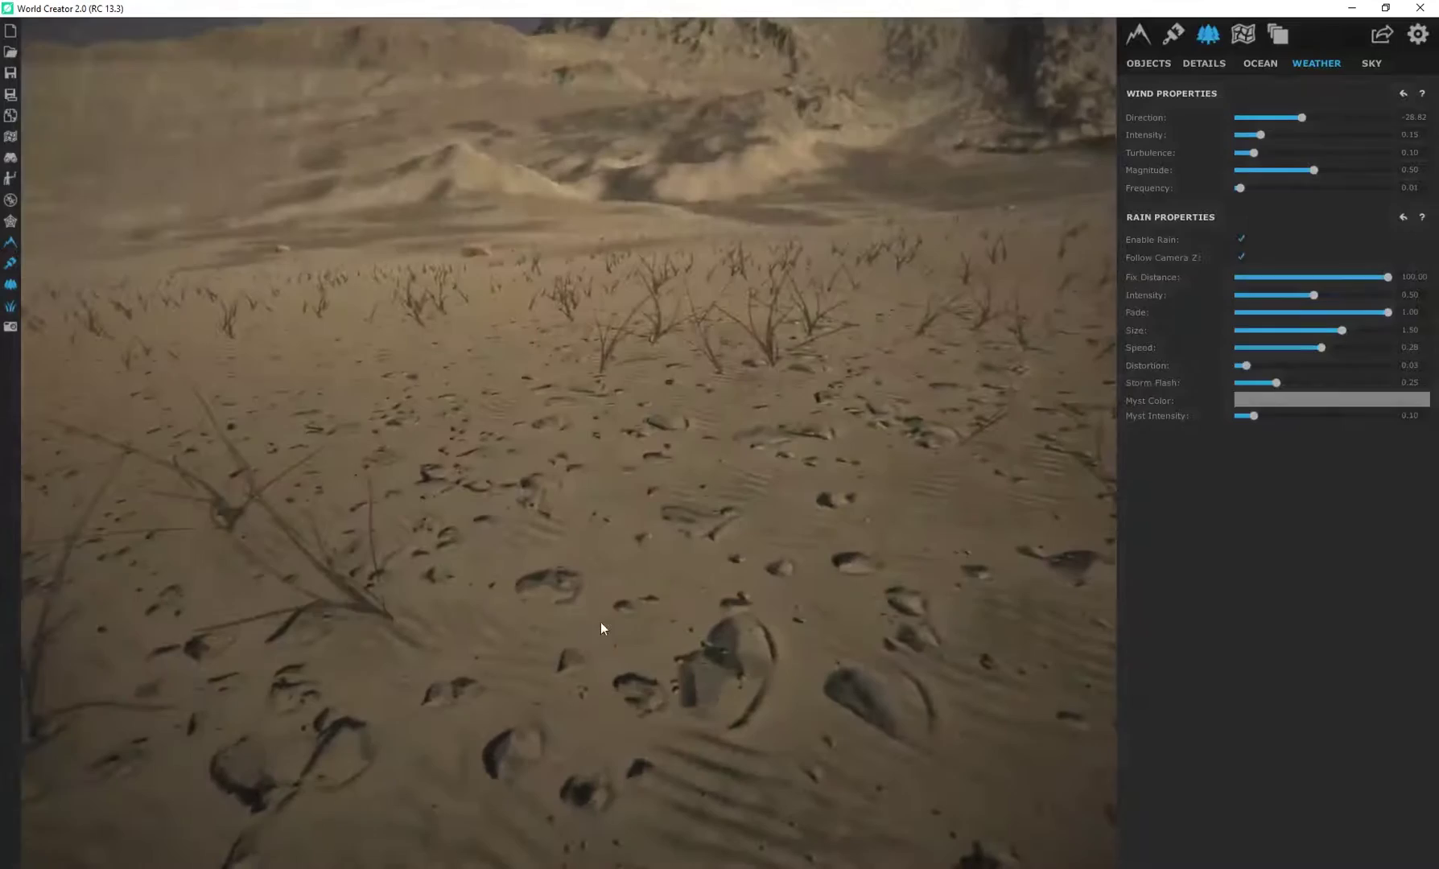
right_click_drag(569, 580, 654, 467)
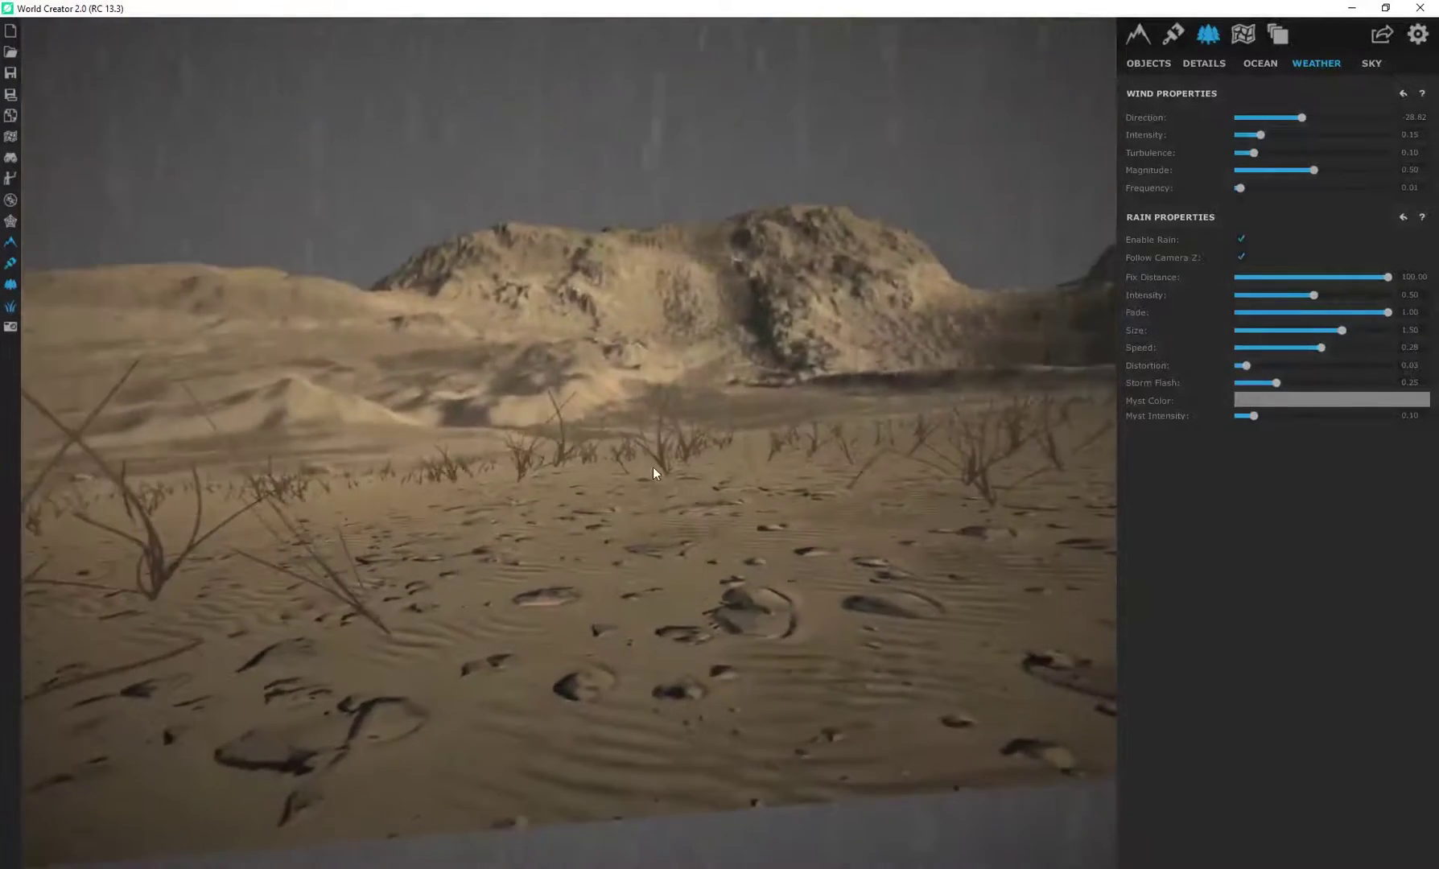
scroll(501, 420, "up", 3)
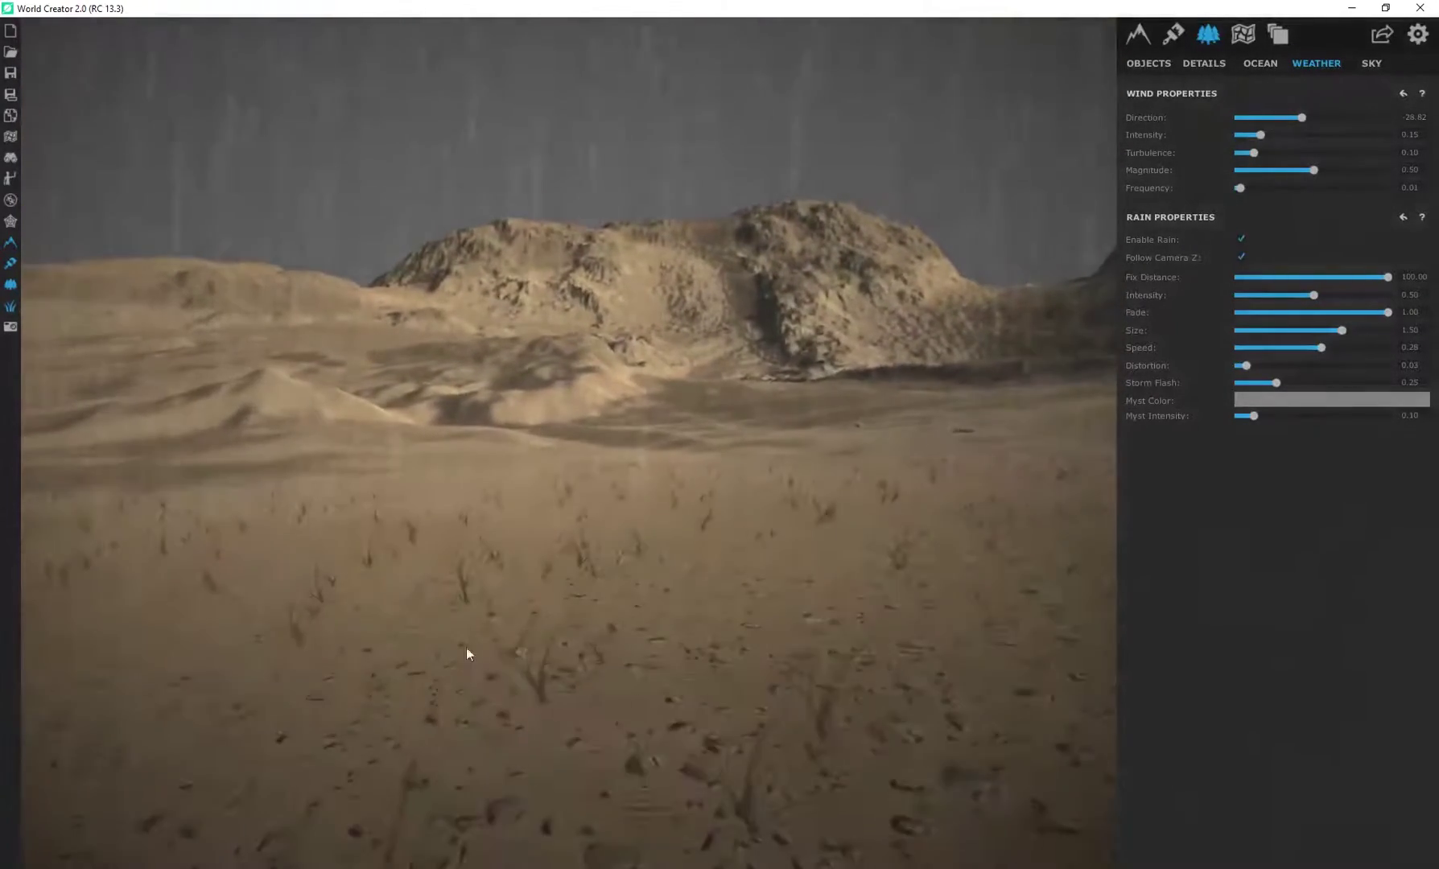
key("w")
mouse_move(474, 571)
right_mouse_down()
mouse_move(480, 545)
mouse_move(486, 555)
right_mouse_up()
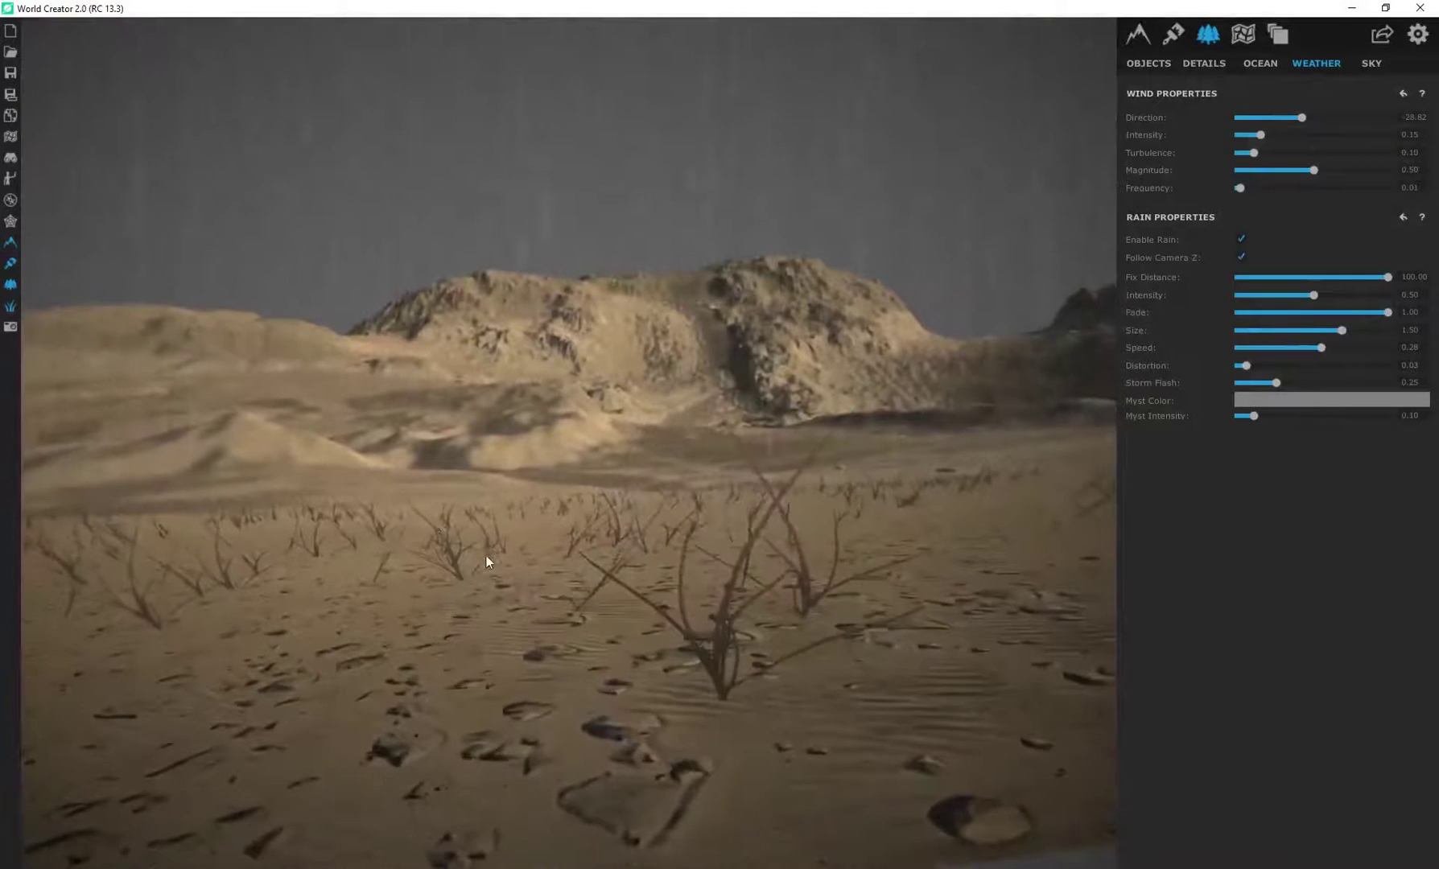
scroll(438, 516, "up", 2)
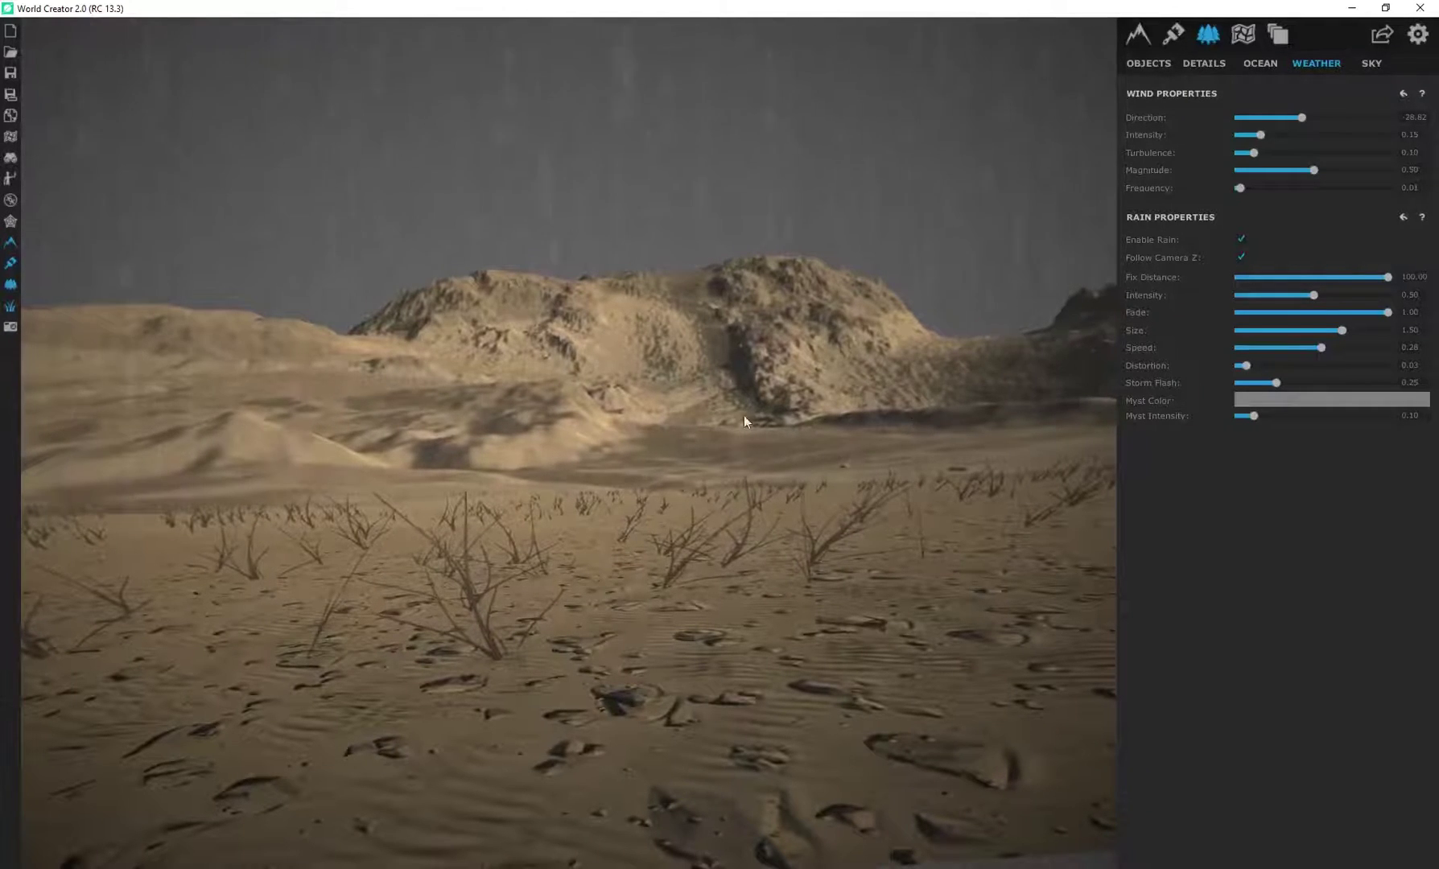
left_click(1244, 238)
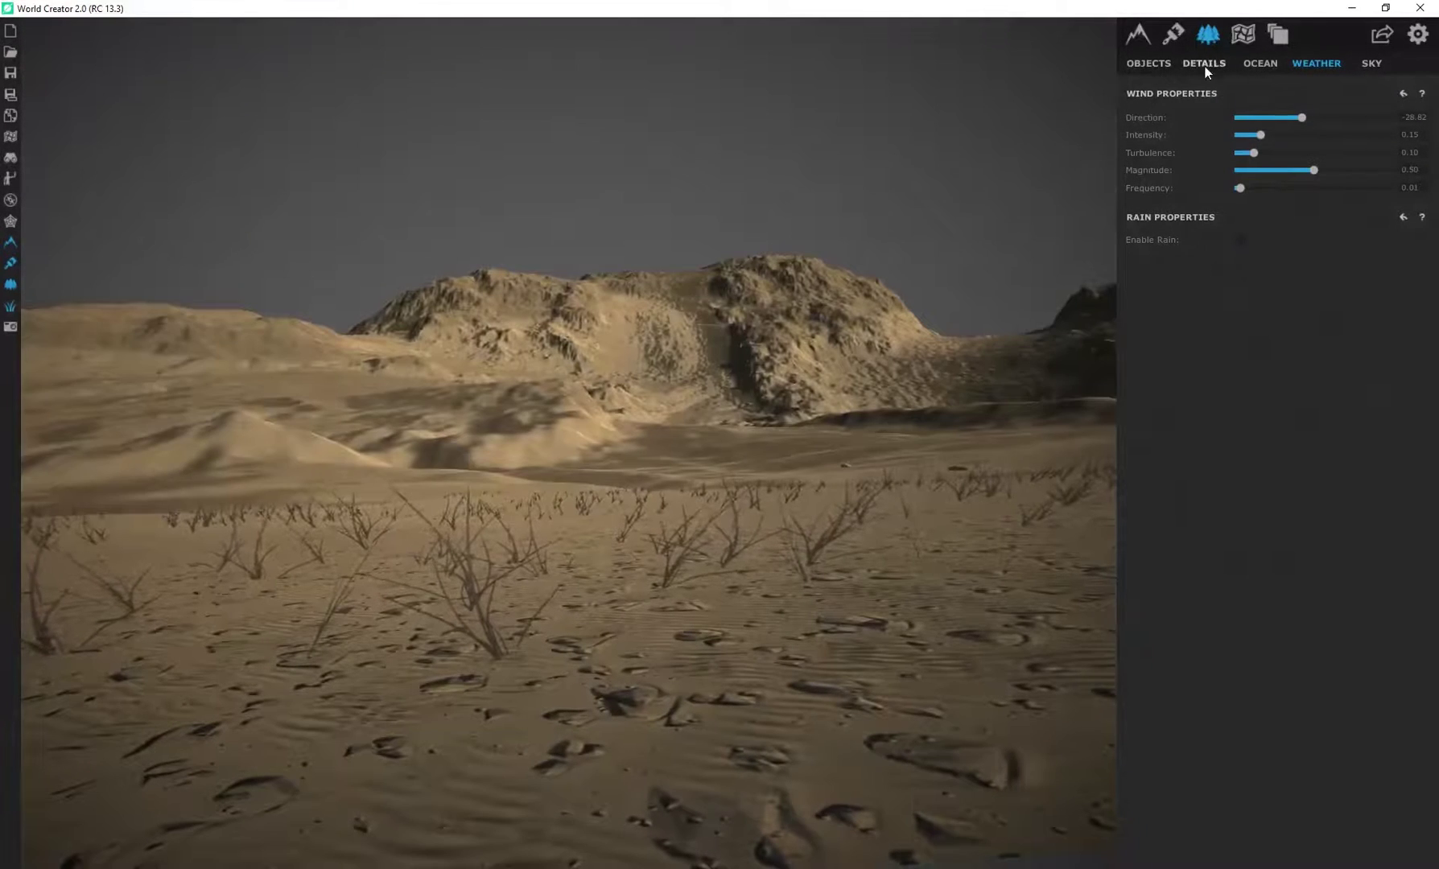
Add the real2 10 rock to the existing stone object layer and check the rocks around the grassy sand.
left_click(1154, 65)
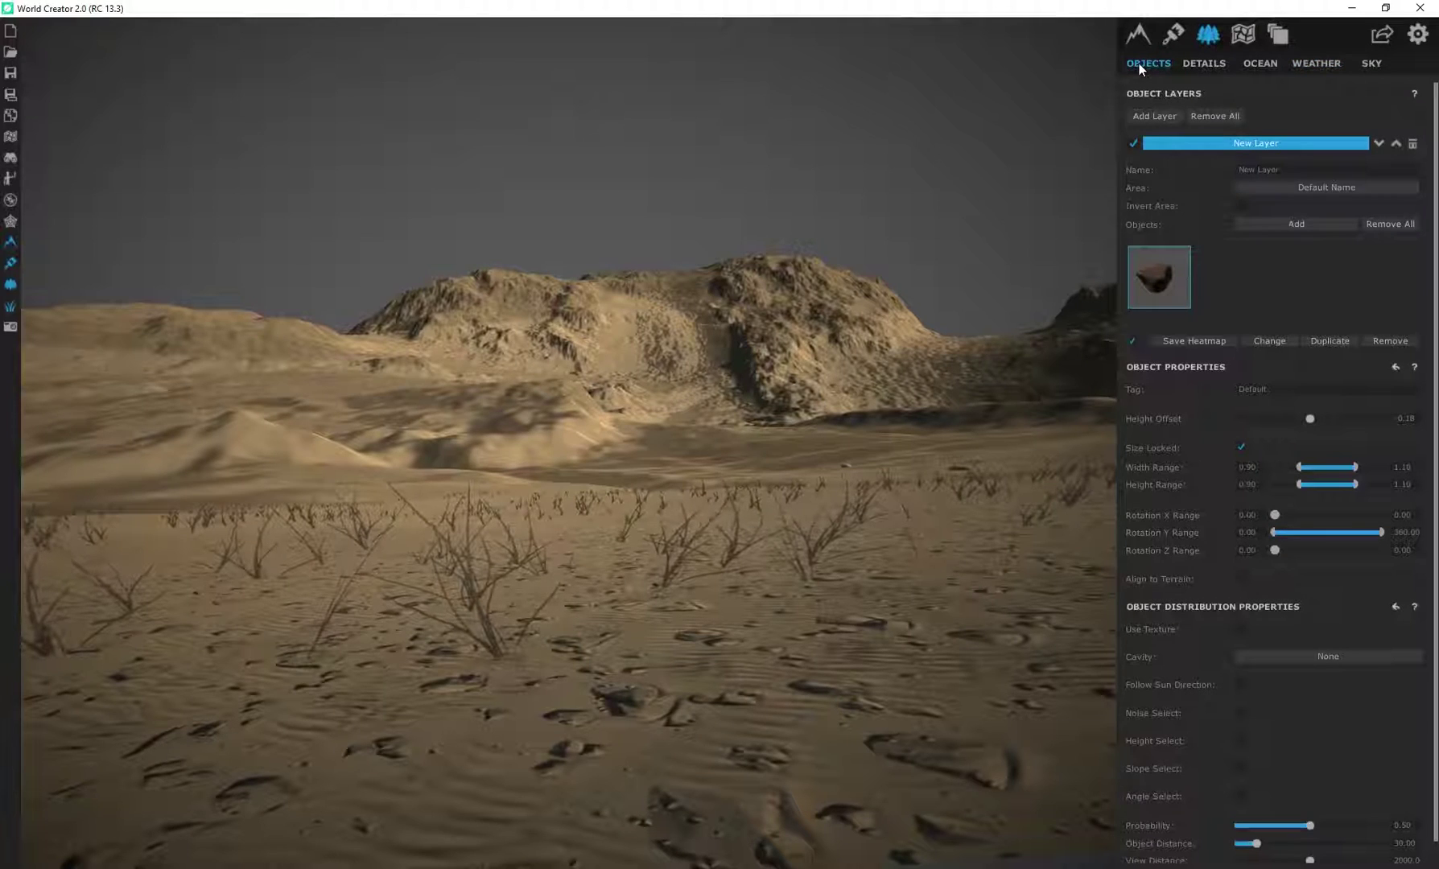
left_click(1306, 224)
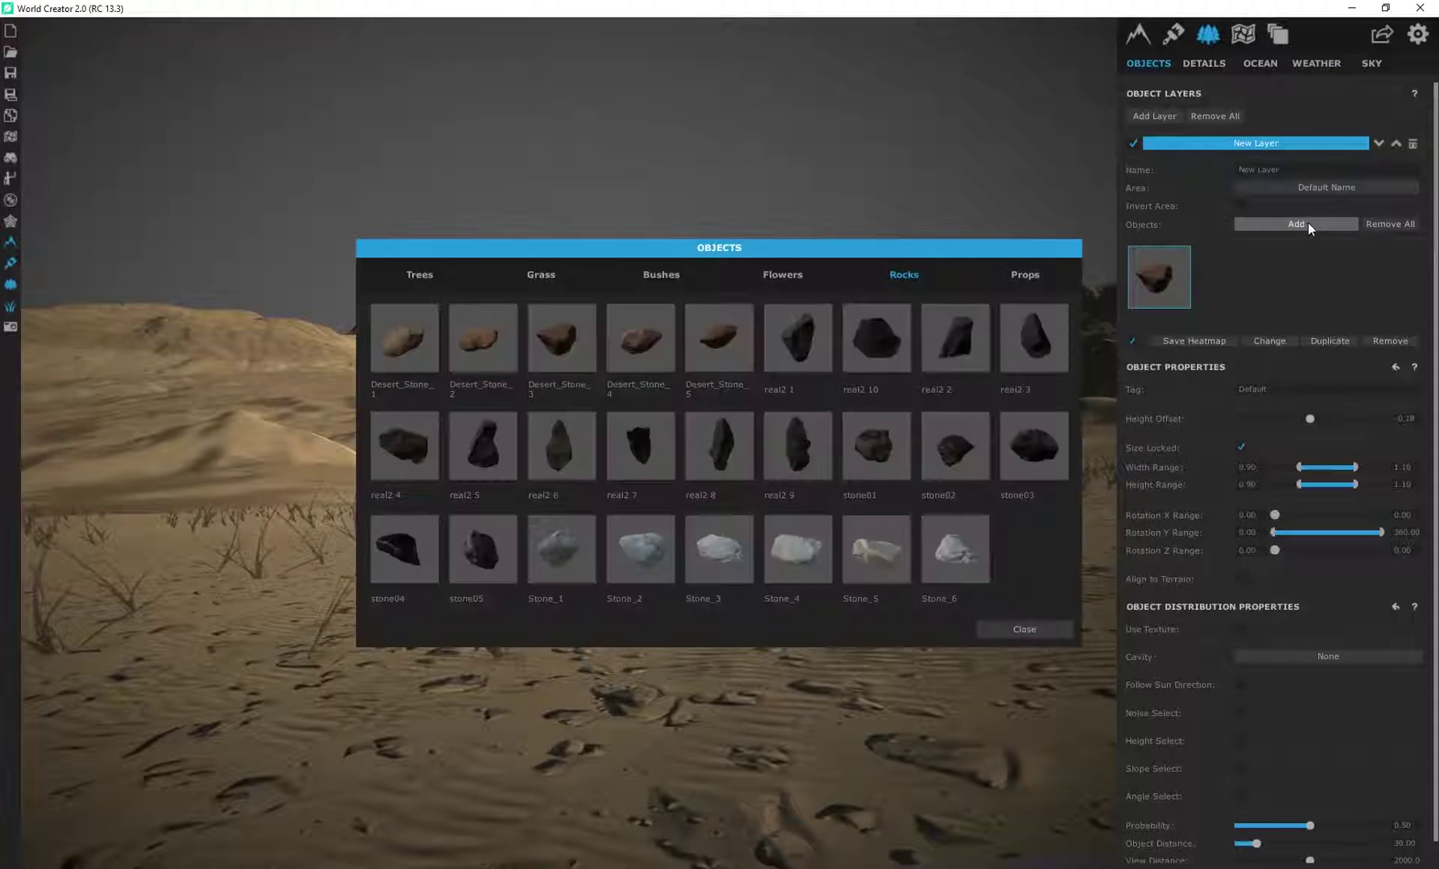
left_click(879, 346)
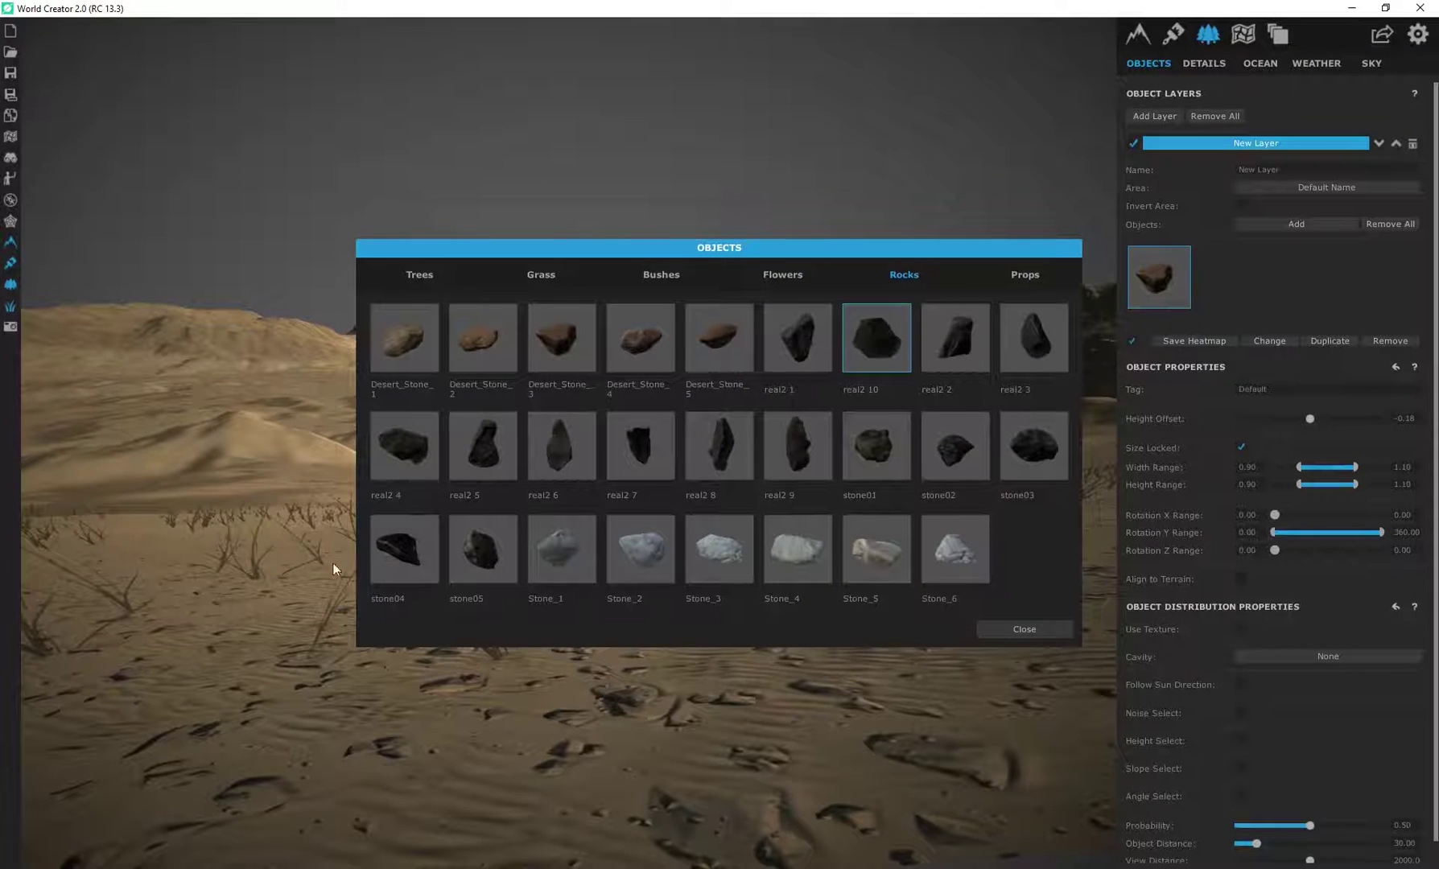
right_click_drag(579, 581, 652, 626)
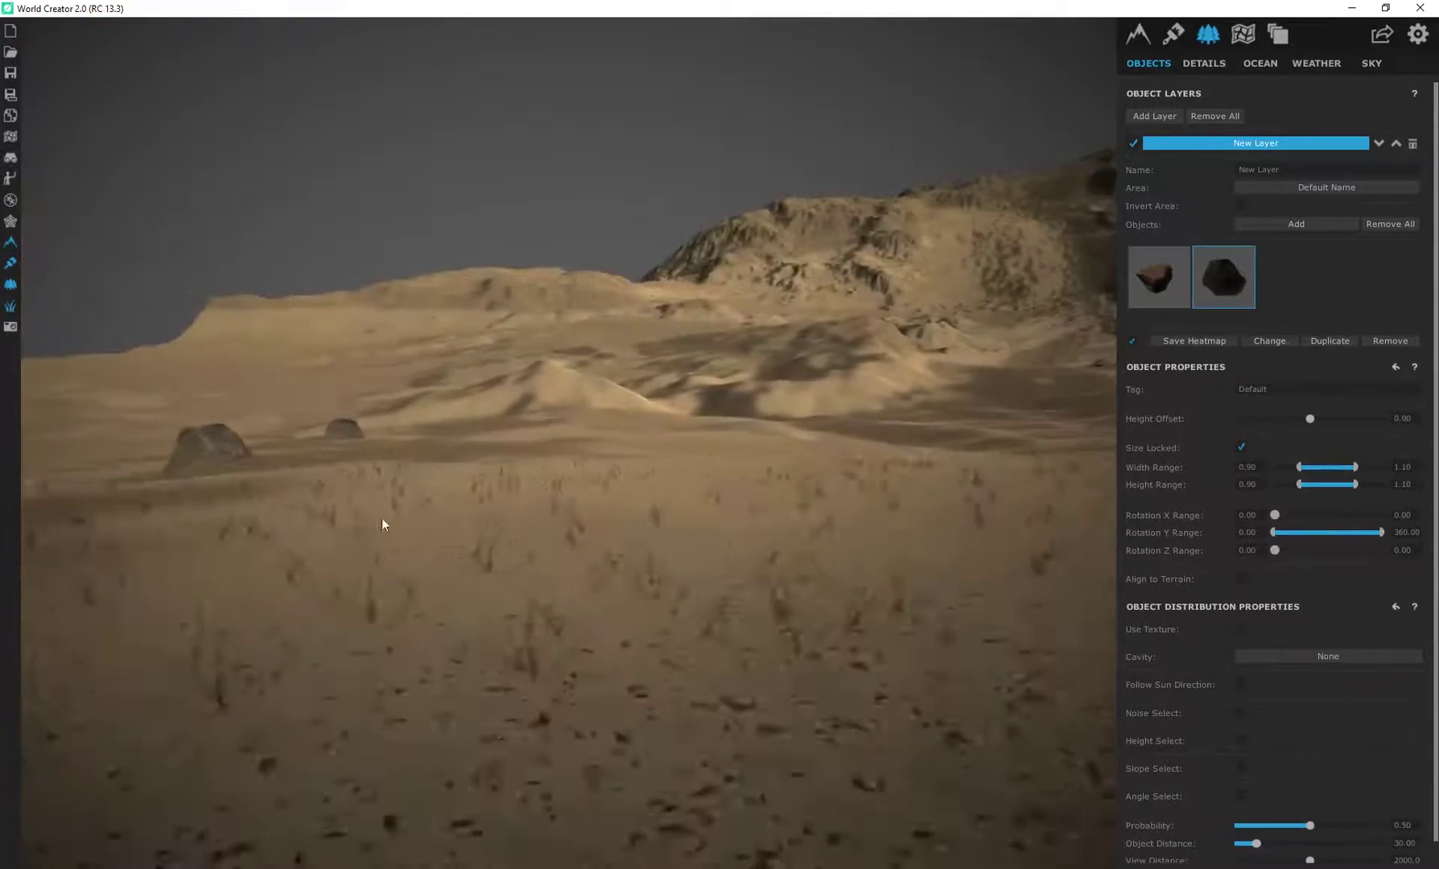
right_click_drag(383, 519, 518, 623)
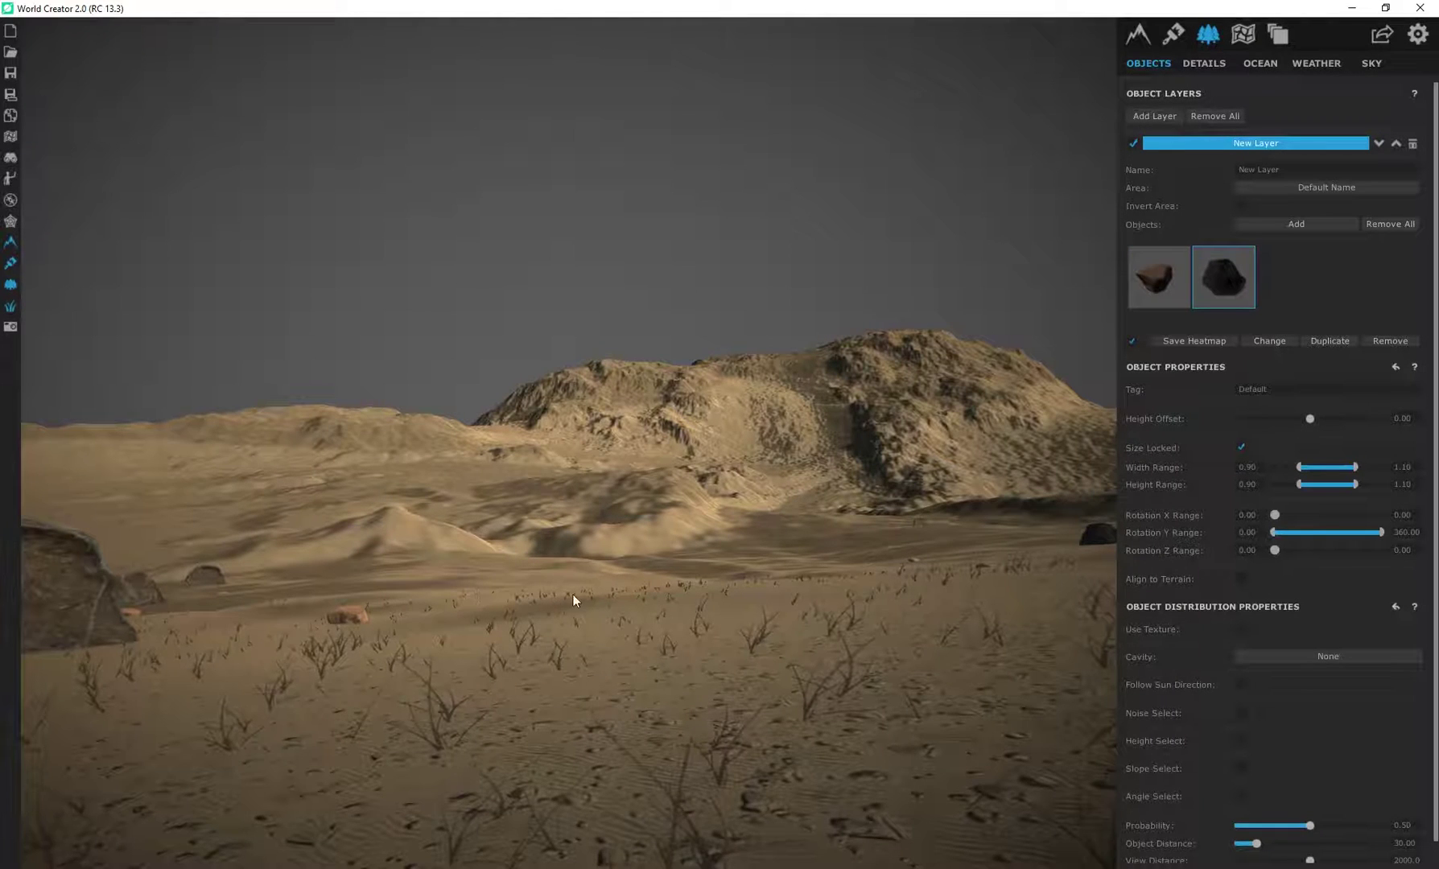
right_click_drag(575, 595, 607, 636)
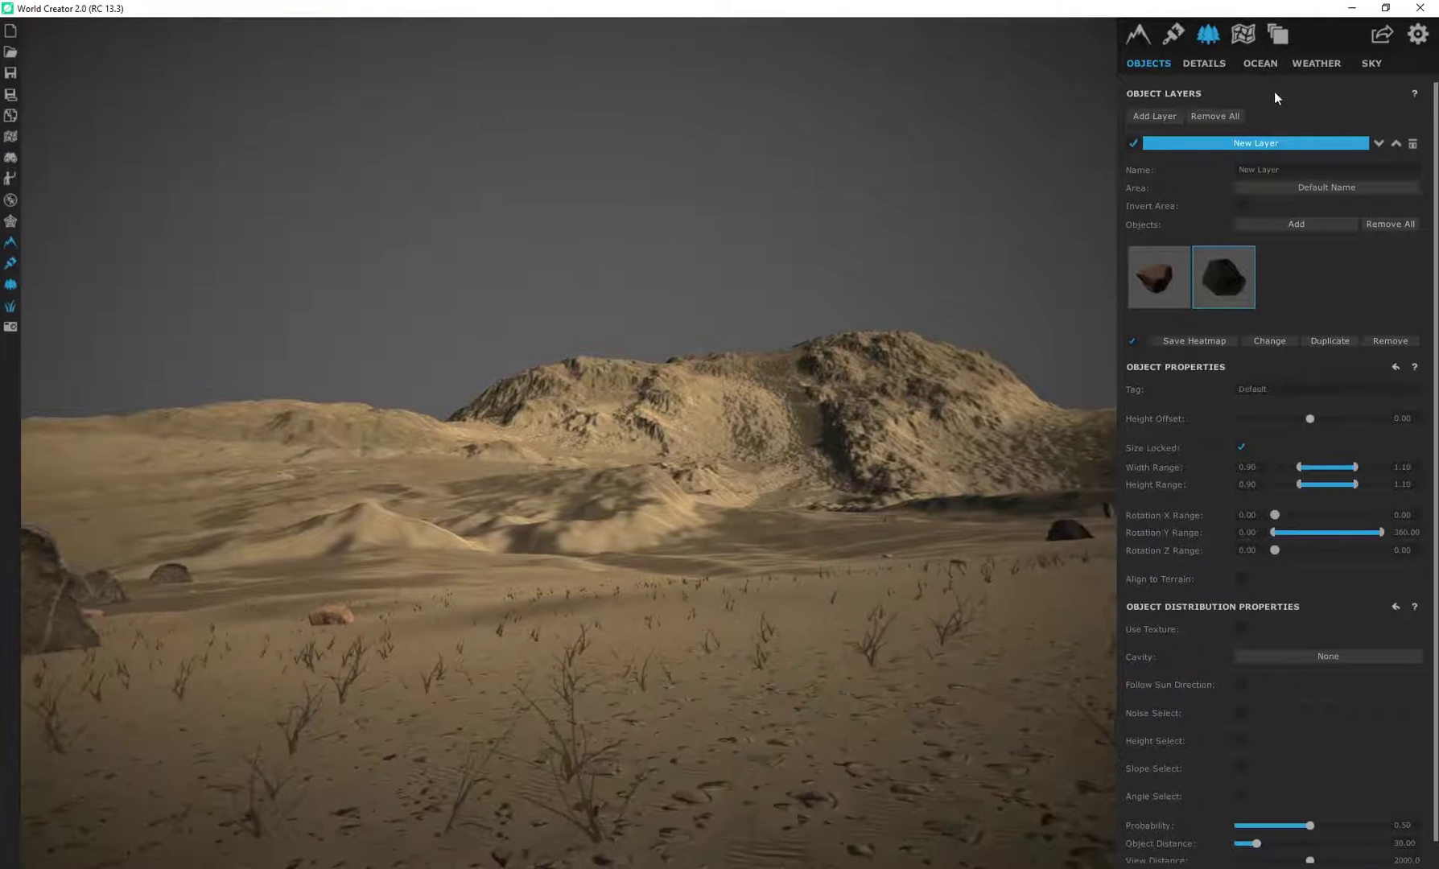
Show the ocean plane and inspect the water from above and in front of the mountains.
left_click(1258, 69)
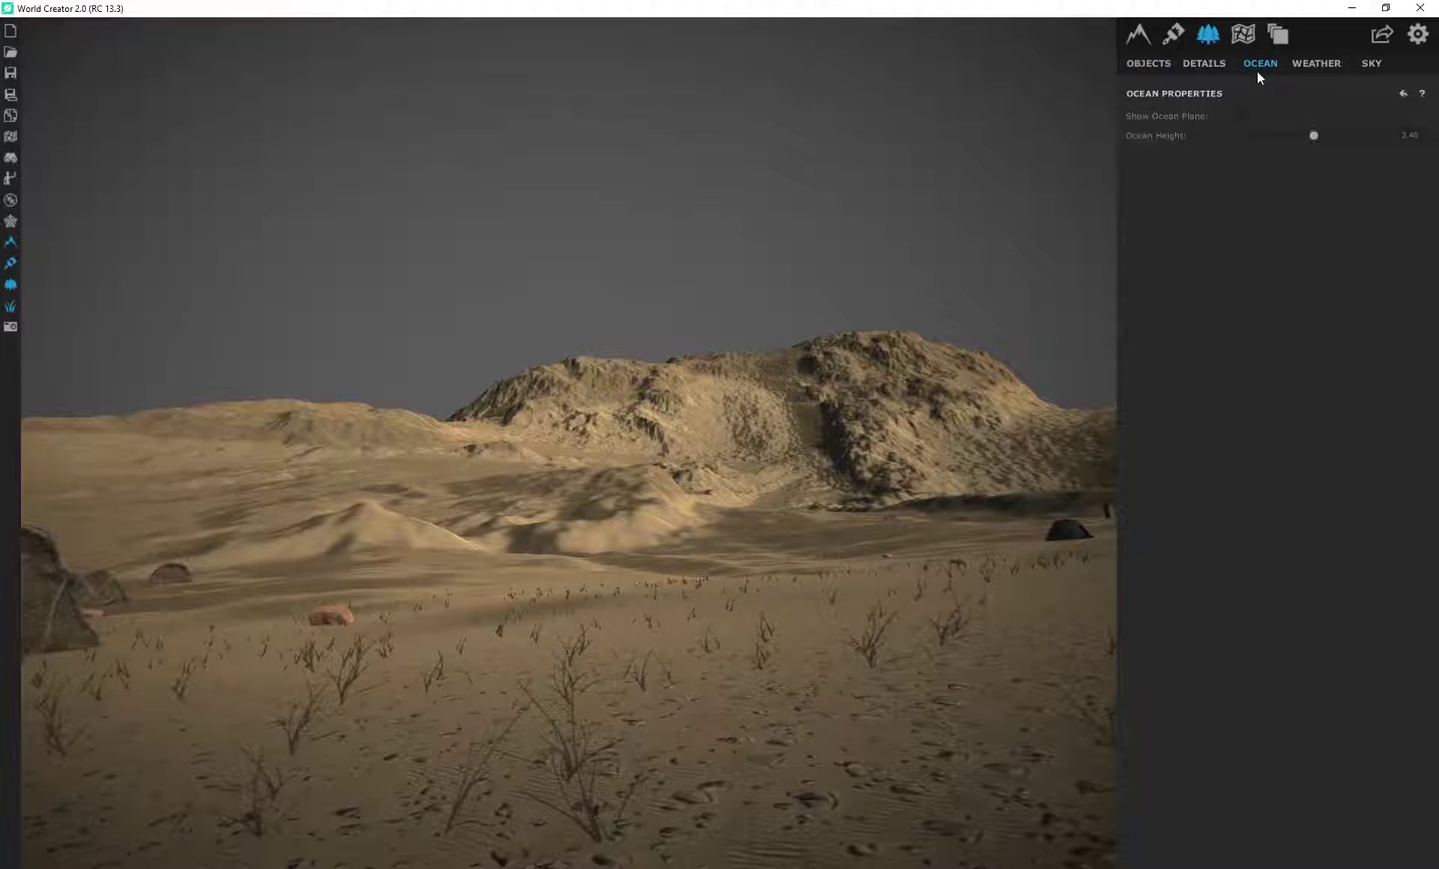
left_click(1242, 115)
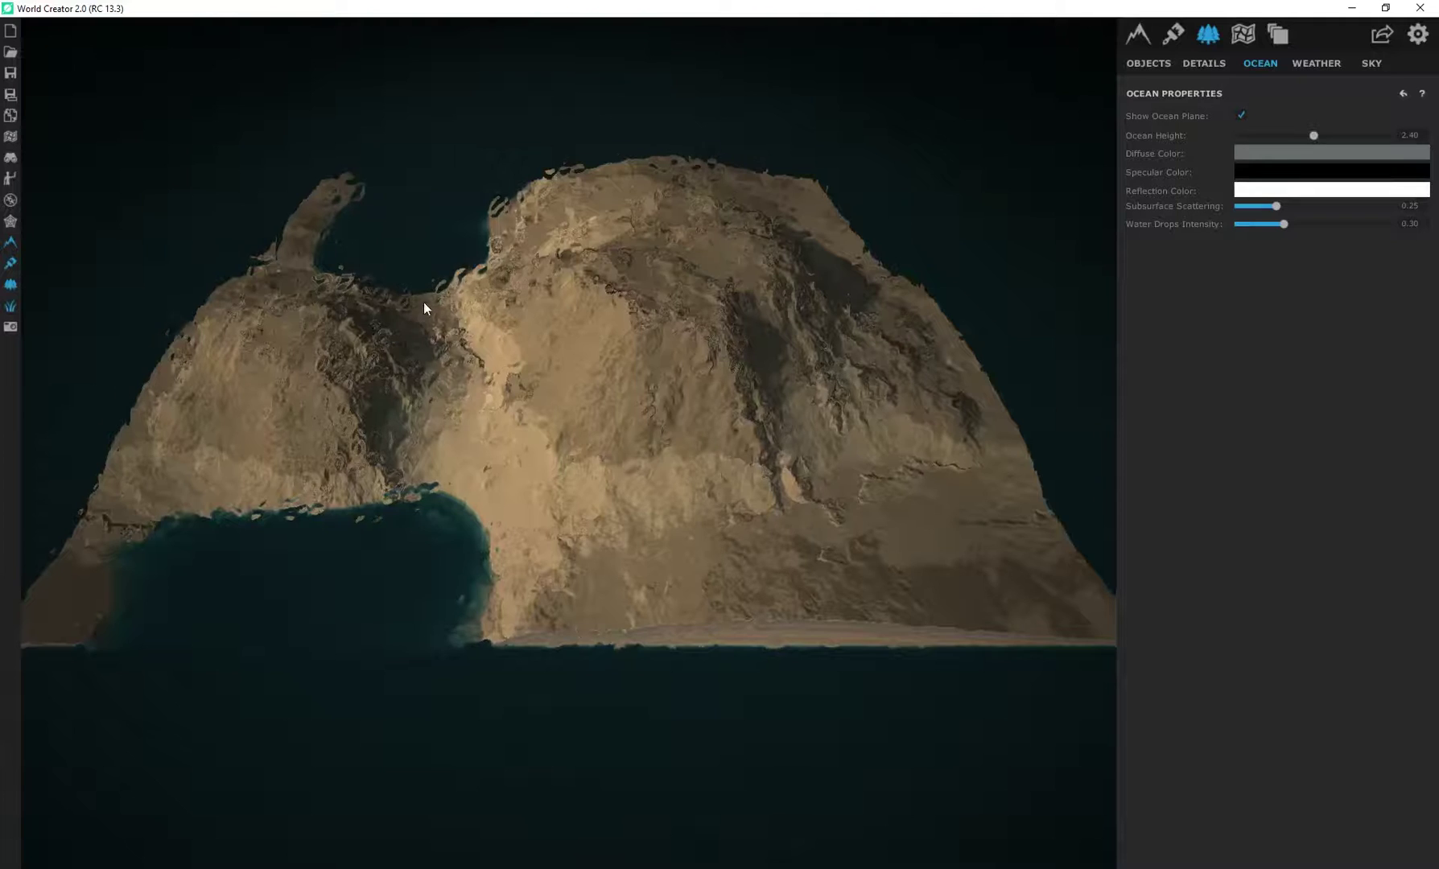
scroll(427, 302, "up", 5)
right_click_drag(439, 297, 69, 508)
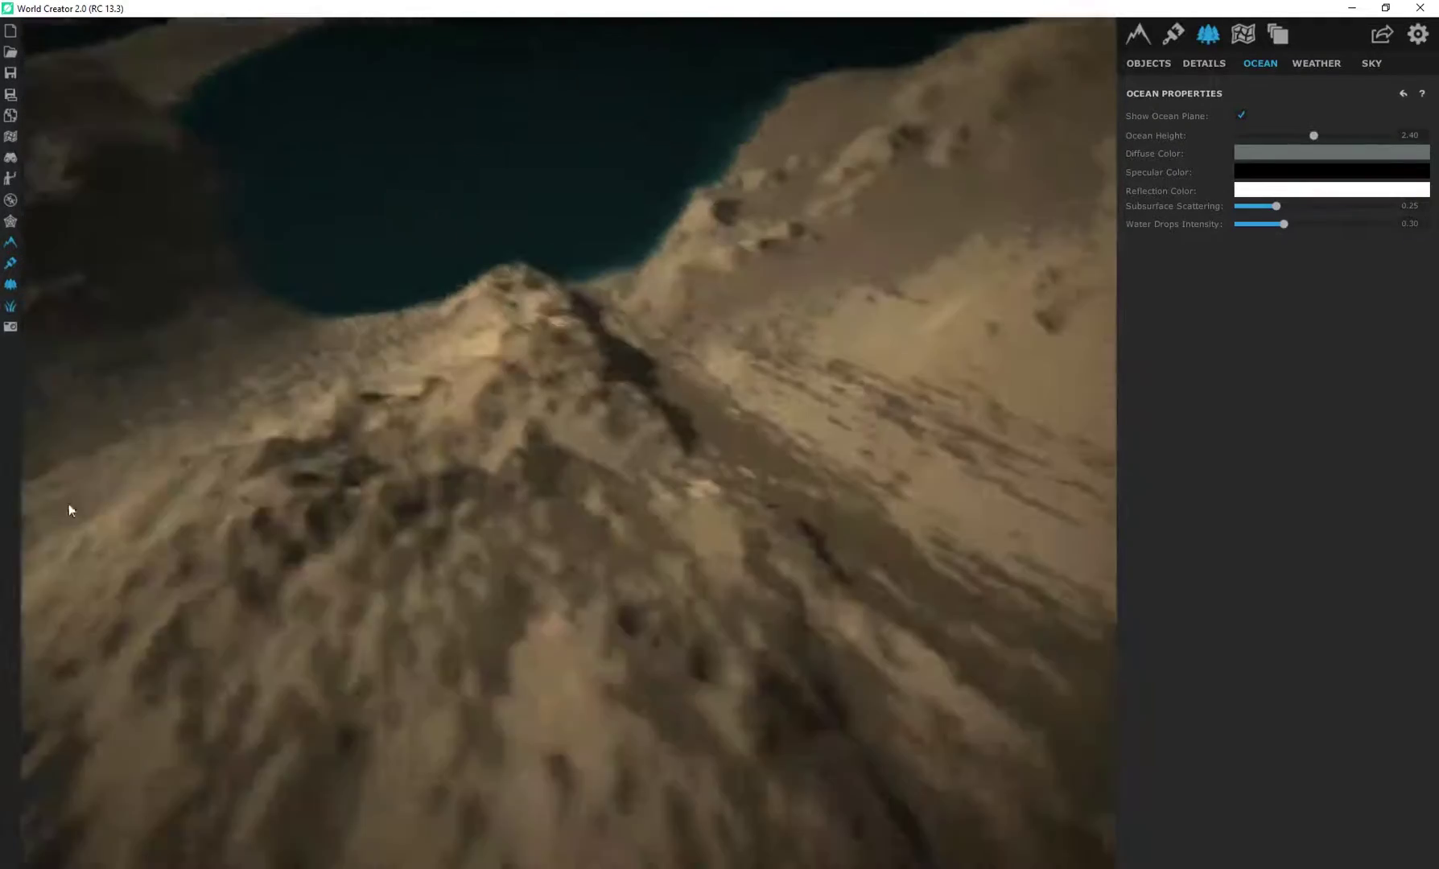
right_click_drag(694, 251, 741, 337)
left_click_drag(742, 343, 626, 459)
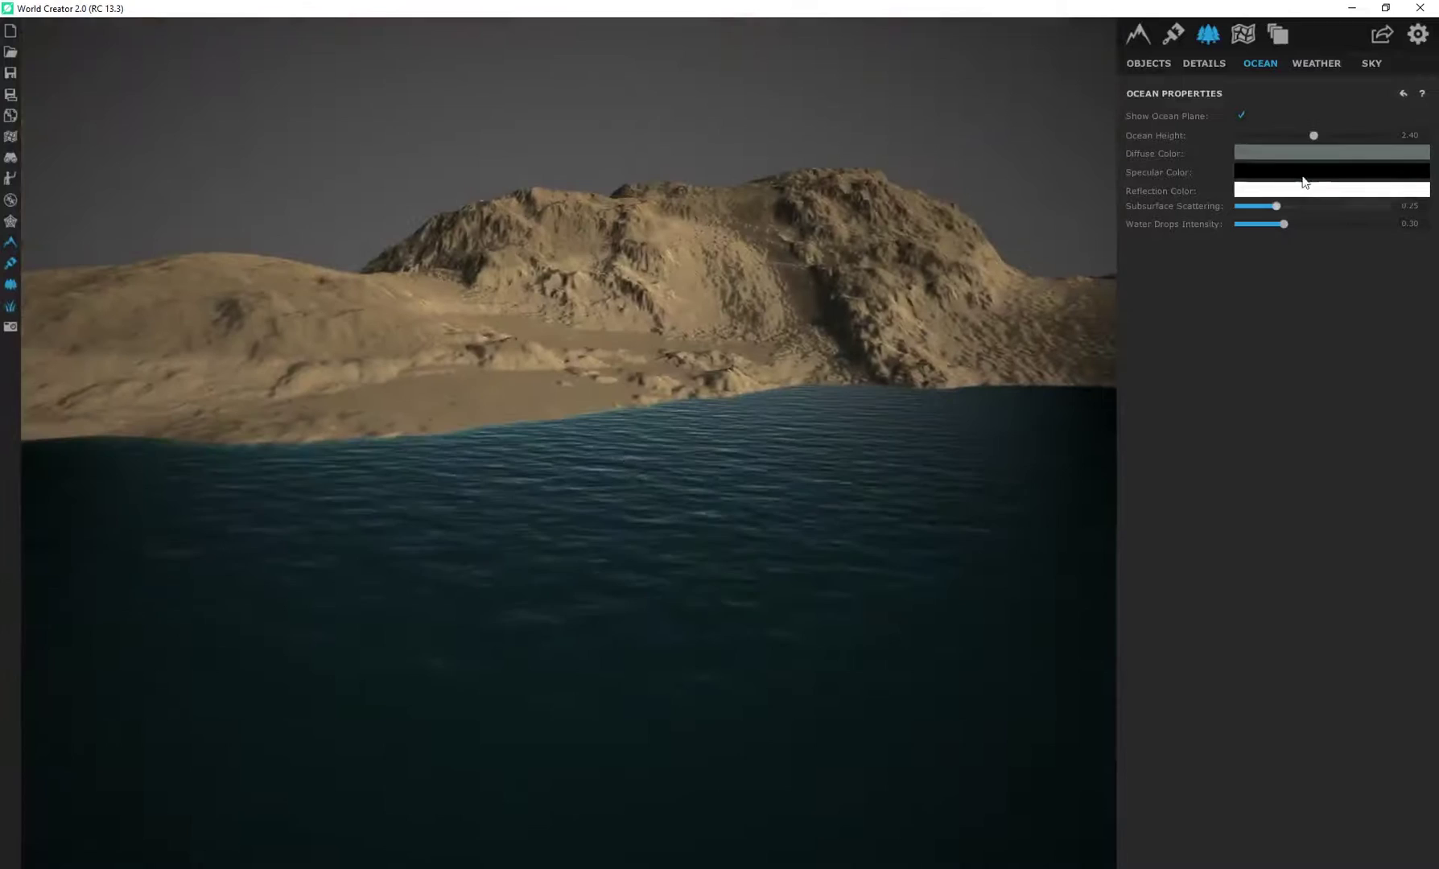
Lower the ocean height to about -33.52, leaving shallow pools in the sand's hollows, and inspect them.
left_click_drag(1313, 136, 1045, 133)
right_click_drag(628, 445, 502, 537)
left_click_drag(501, 543, 626, 542)
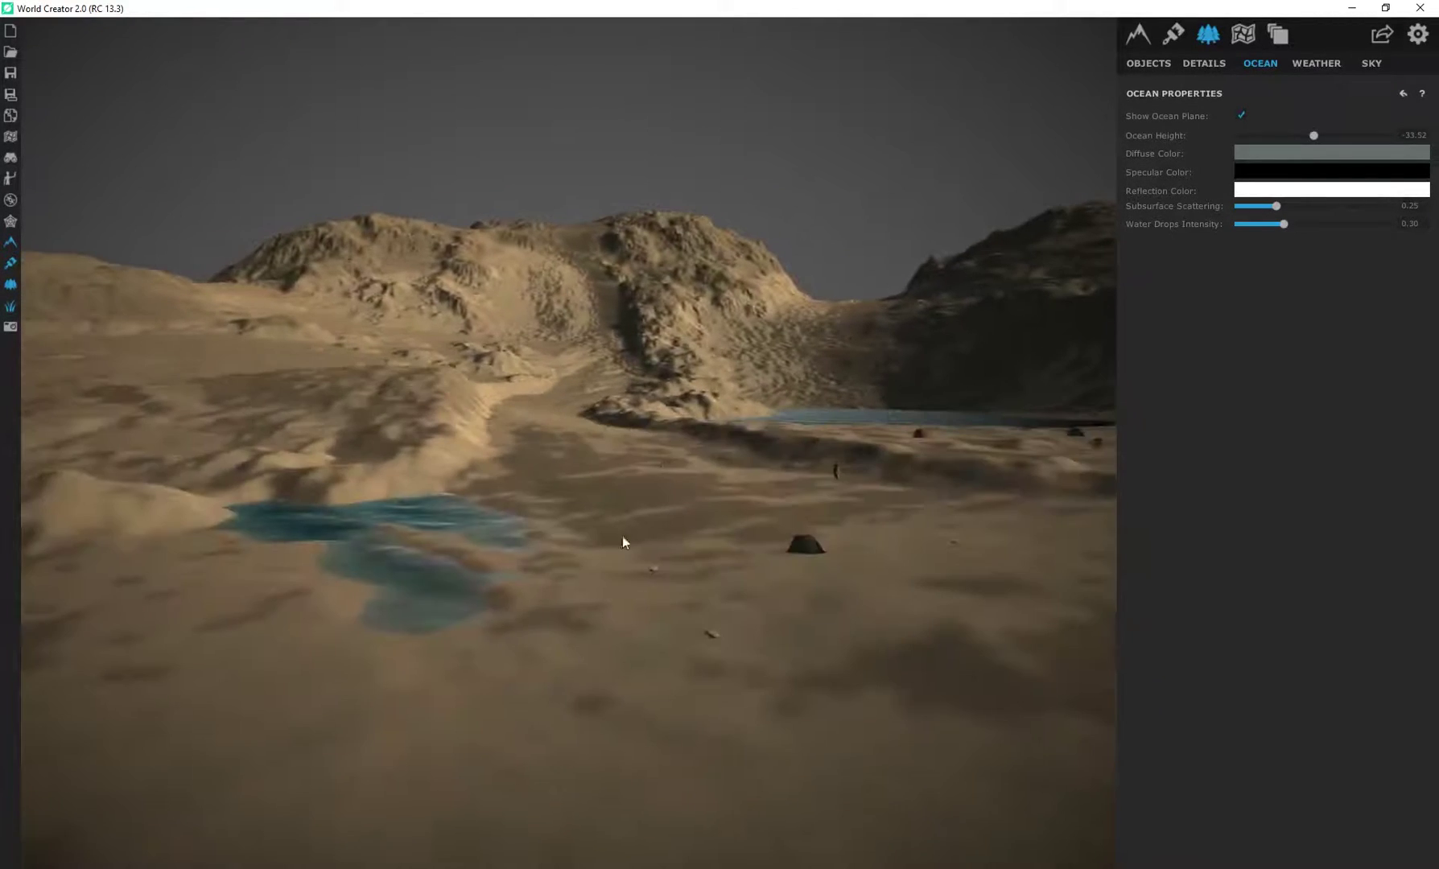
left_click_drag(450, 530, 619, 491)
Change the ocean's diffuse color to a muted teal, hex 3E5D5C.
left_click(1135, 39)
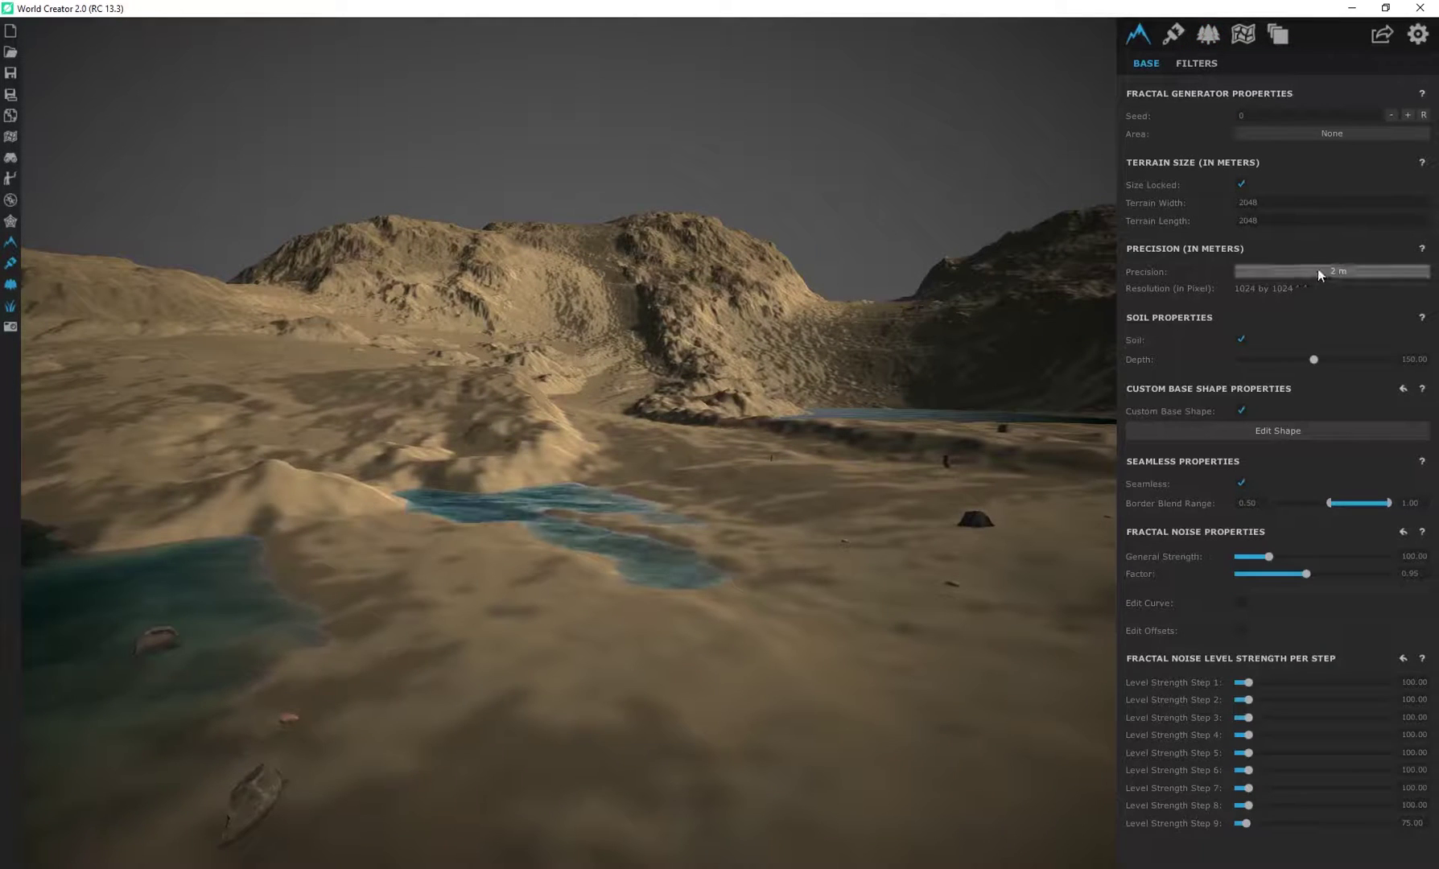
left_click_drag(438, 564, 652, 694)
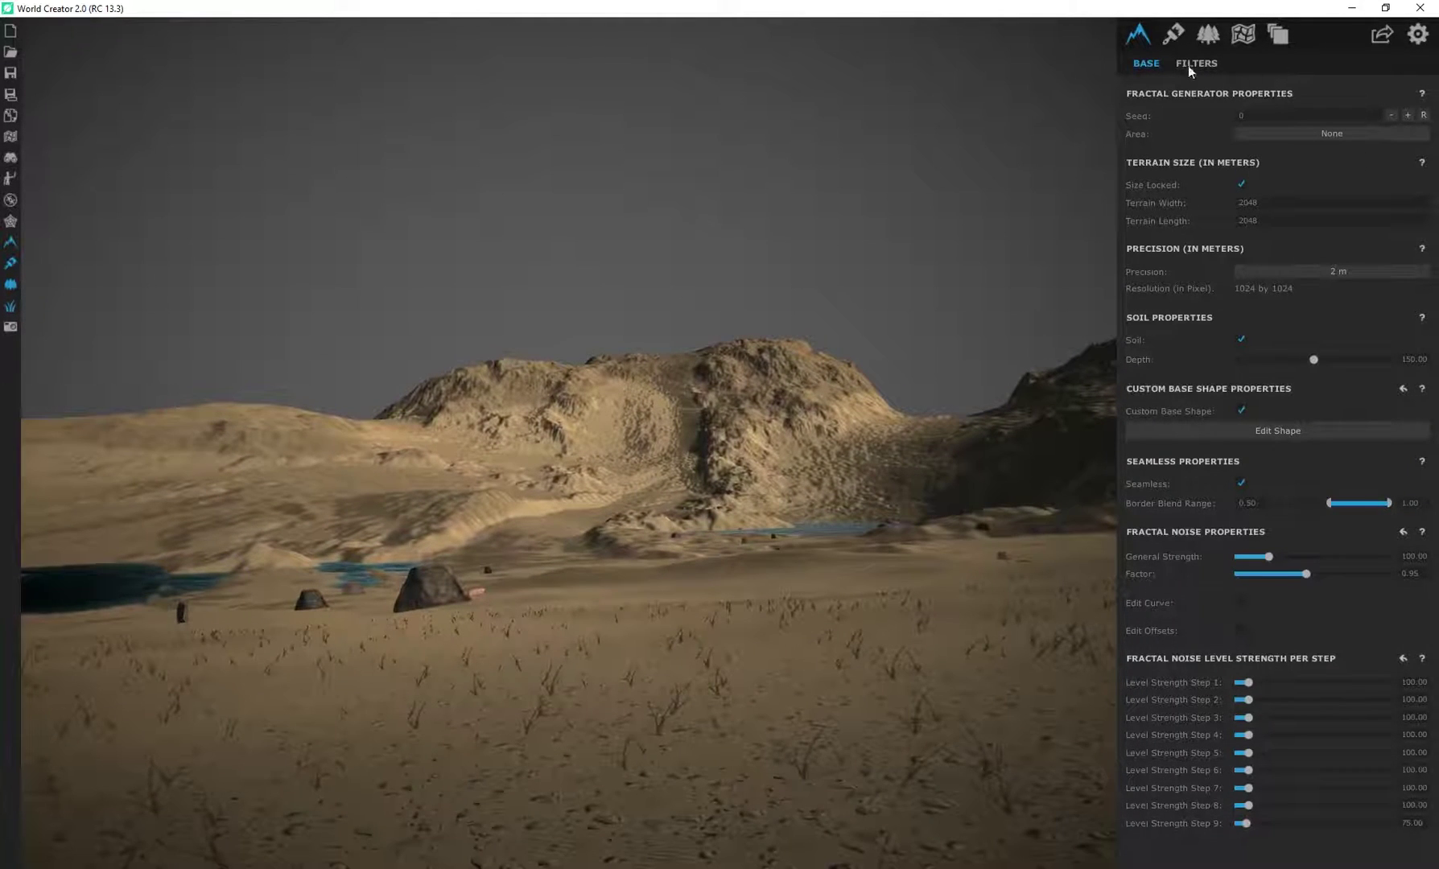
left_click(1208, 34)
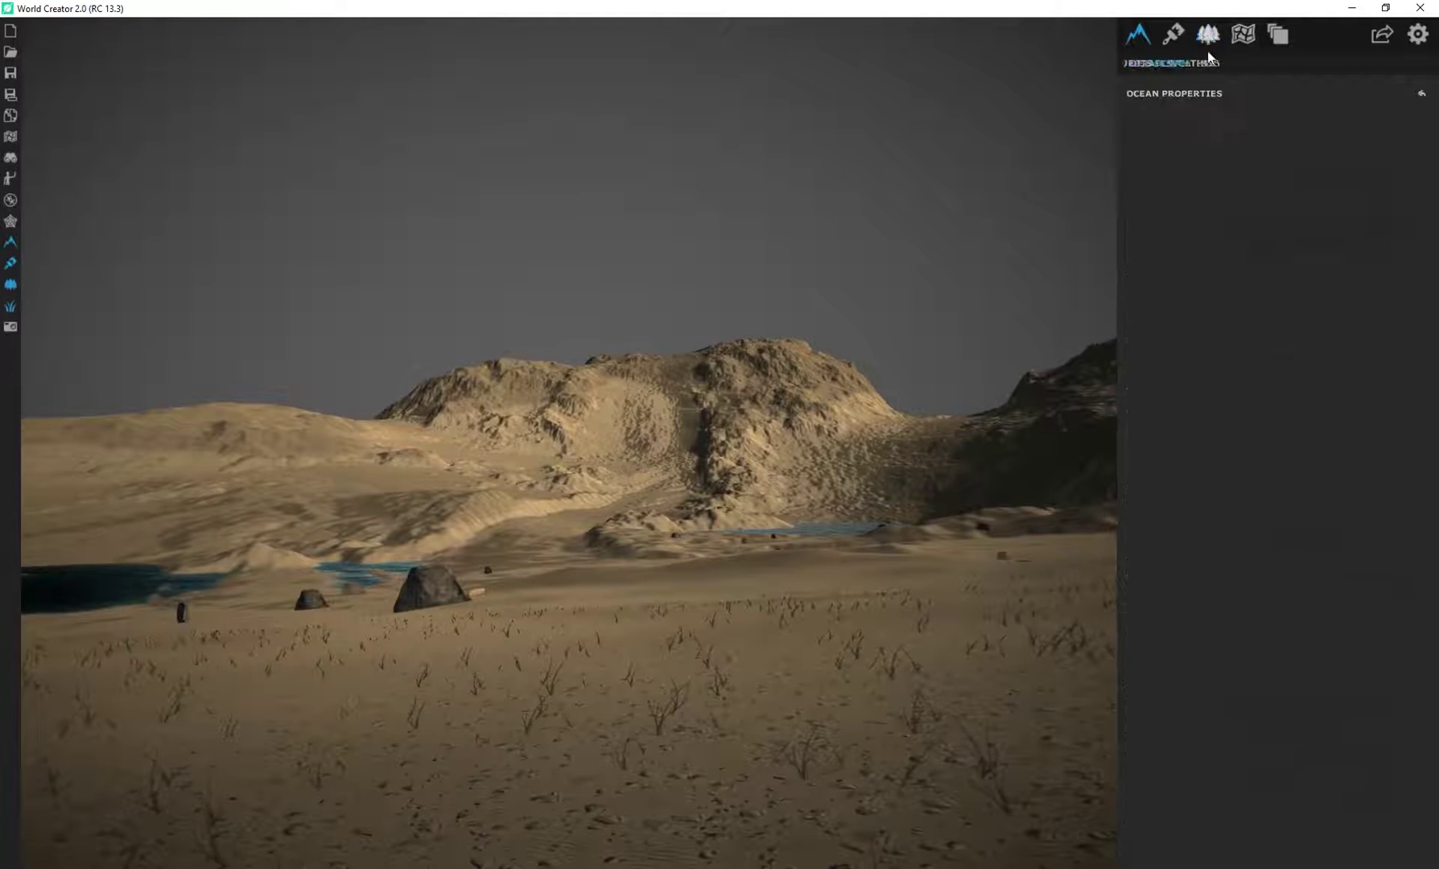
left_click(1272, 153)
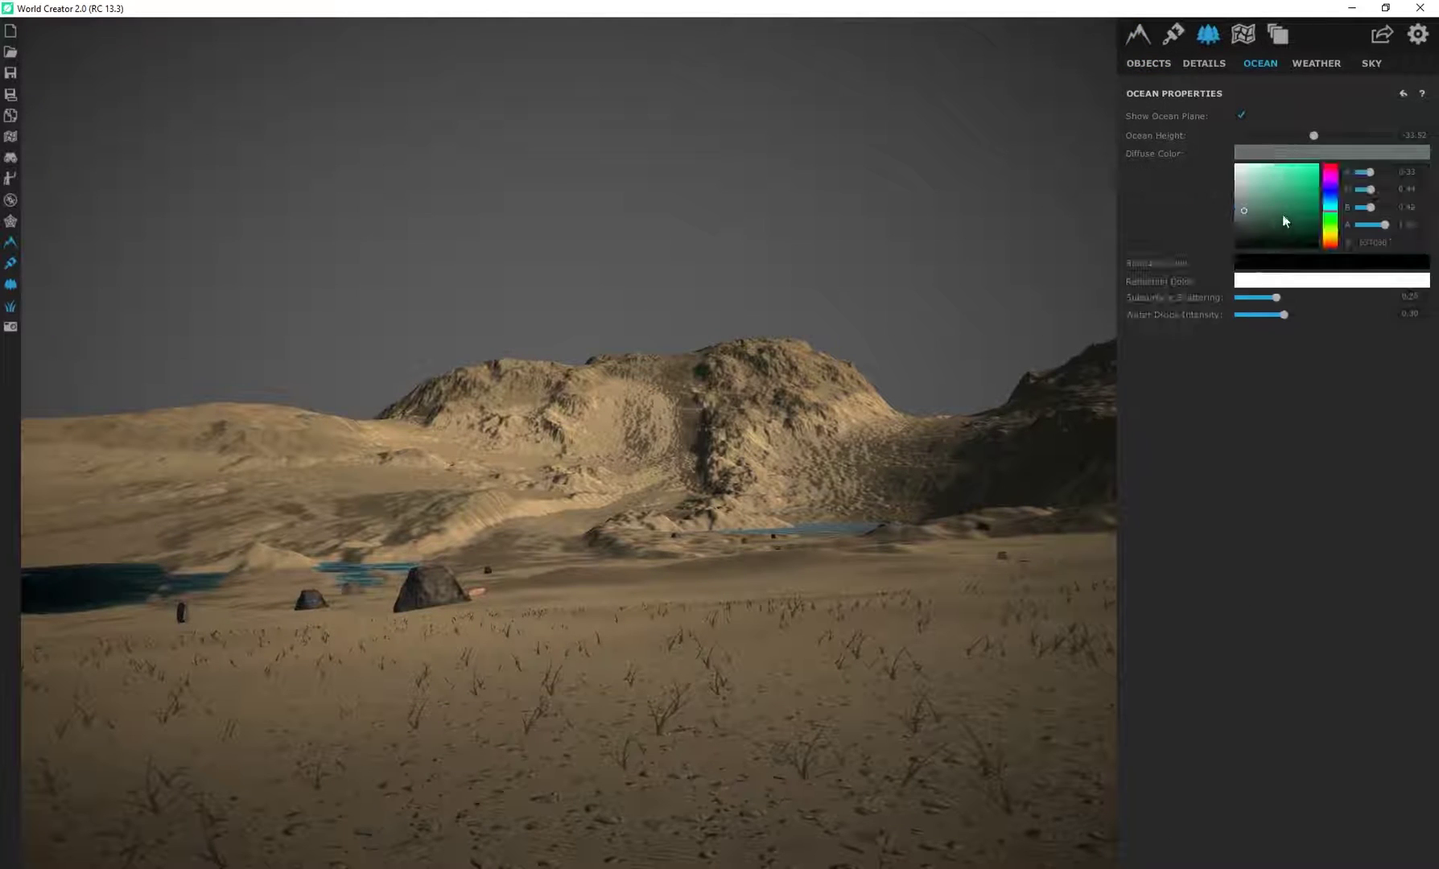
mouse_move(1281, 212)
left_mouse_down()
mouse_move(1279, 190)
mouse_move(1257, 207)
mouse_move(1330, 206)
left_mouse_up()
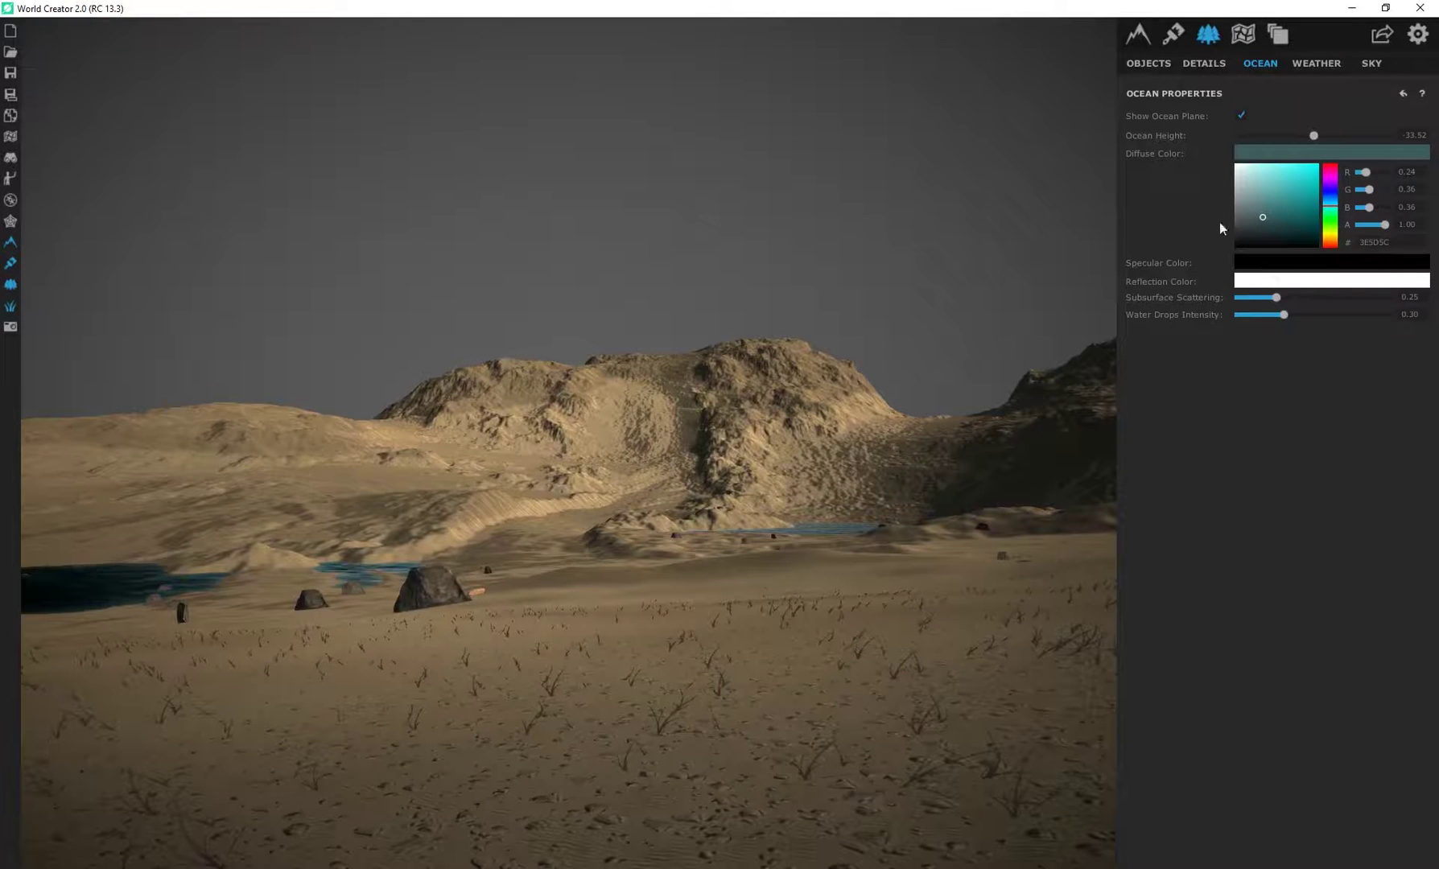
Hide the ocean plane and look over the dry sand, rocks and grass in front of the mountains.
left_click(1240, 115)
middle_click_drag(660, 576, 547, 561)
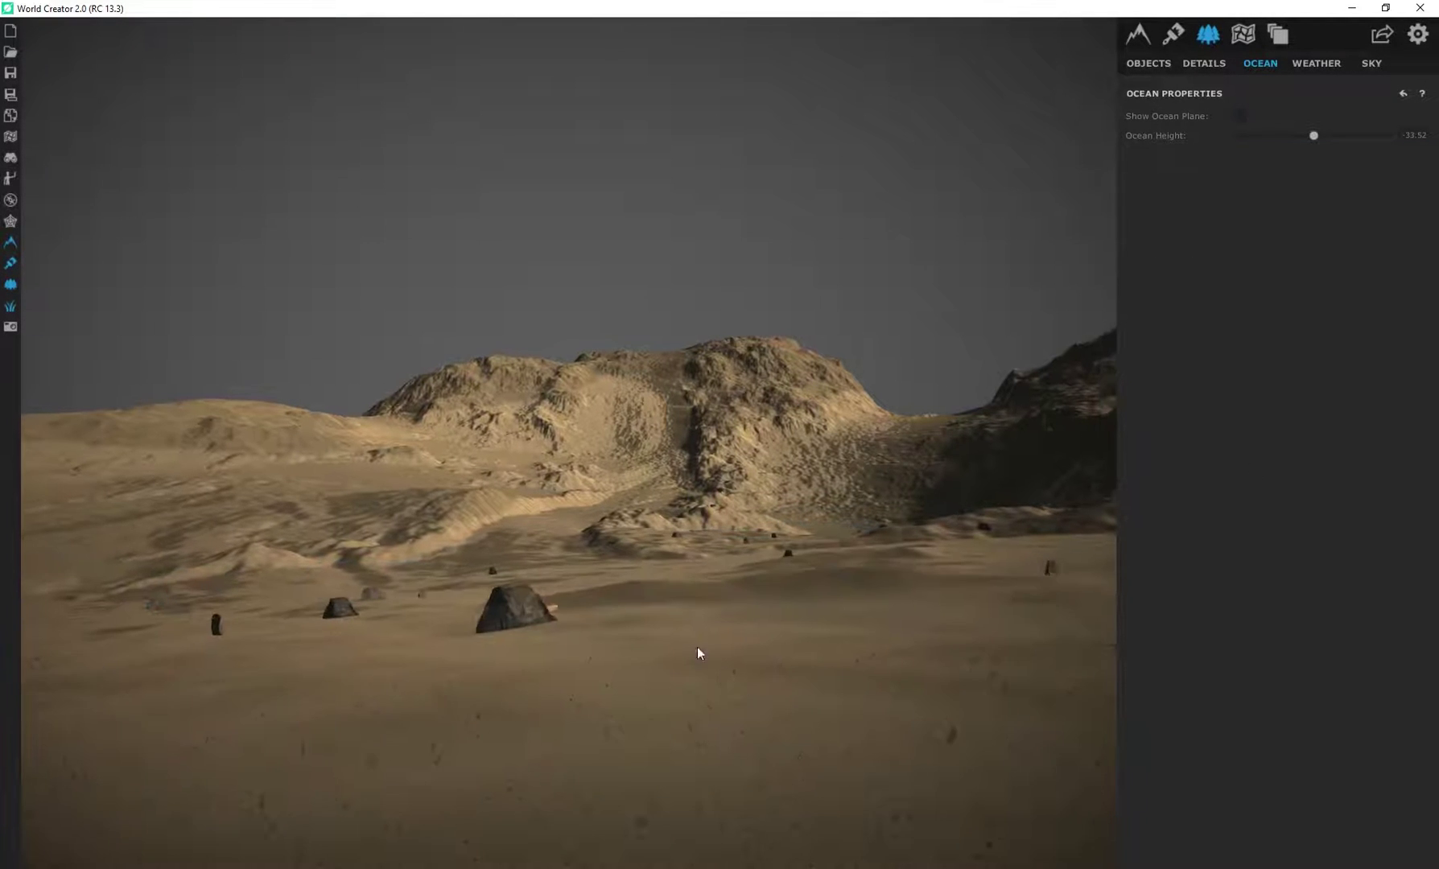
middle_click_drag(697, 647, 577, 615)
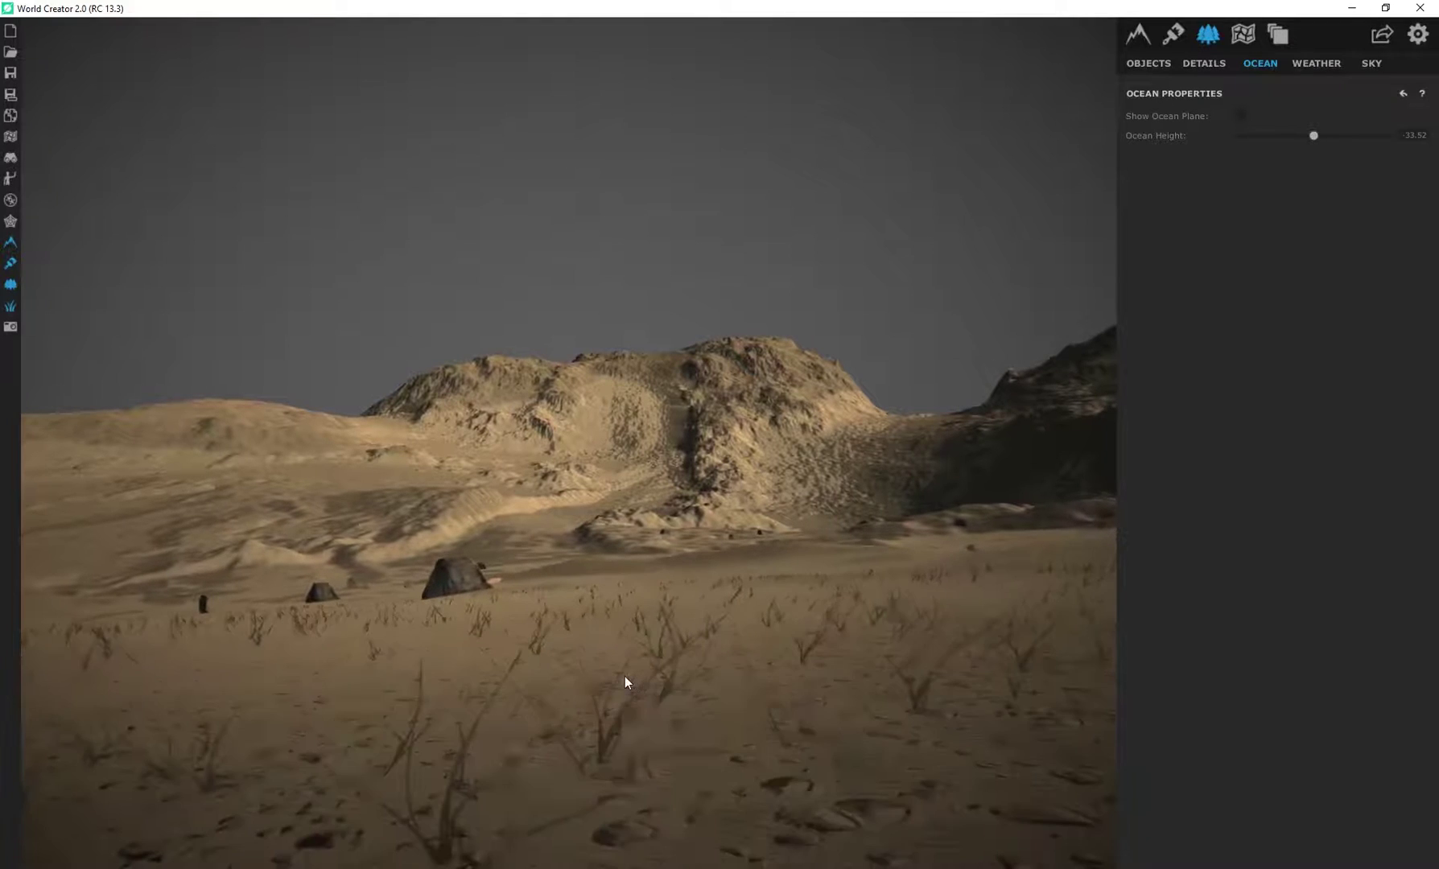
Switch the sky mode to Default and set the time of day to 7.71.
left_click(1312, 64)
left_click(1371, 64)
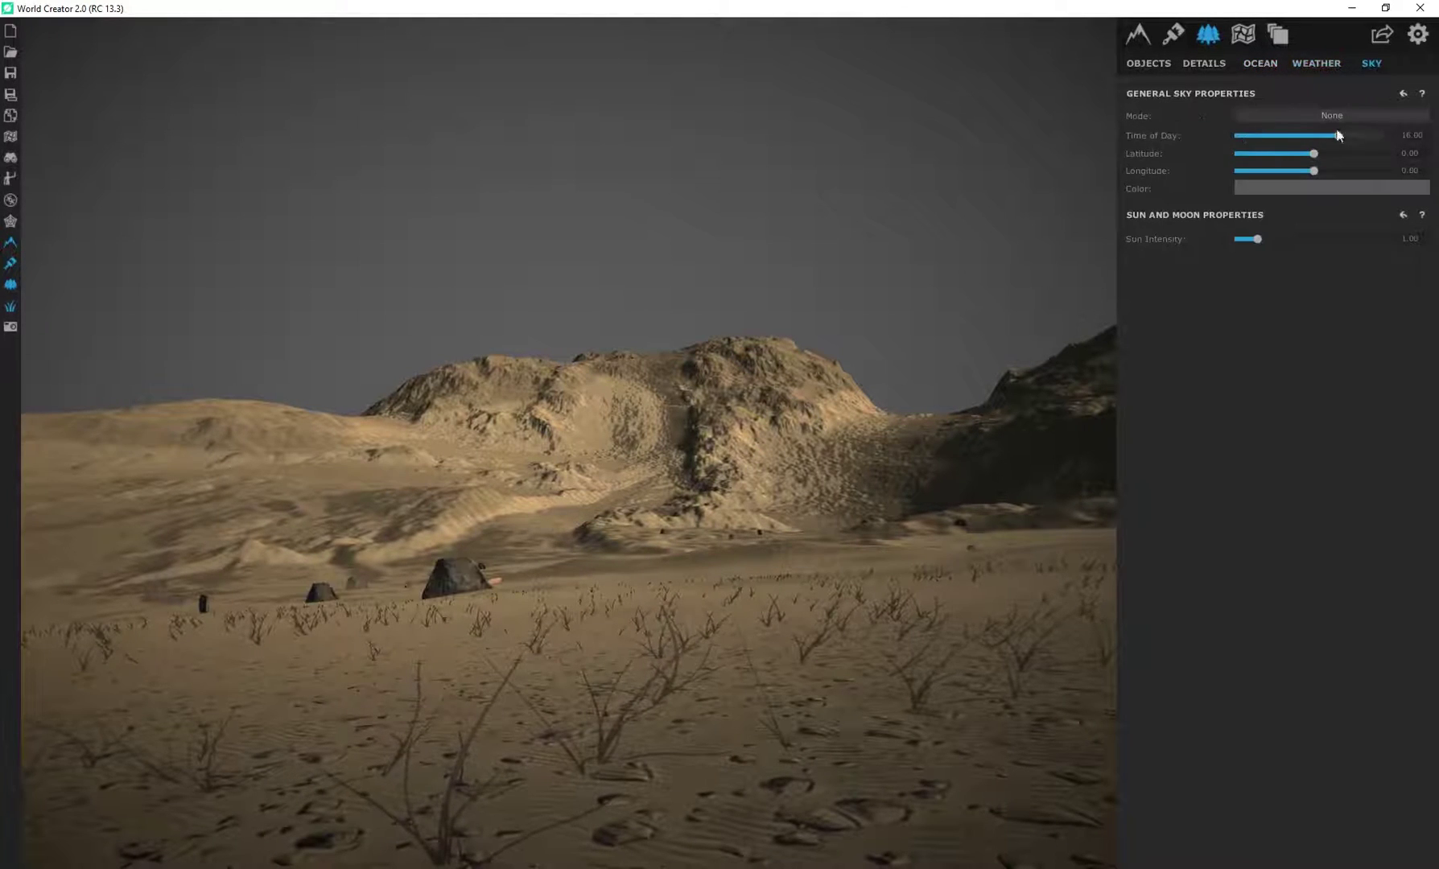
left_click(1342, 113)
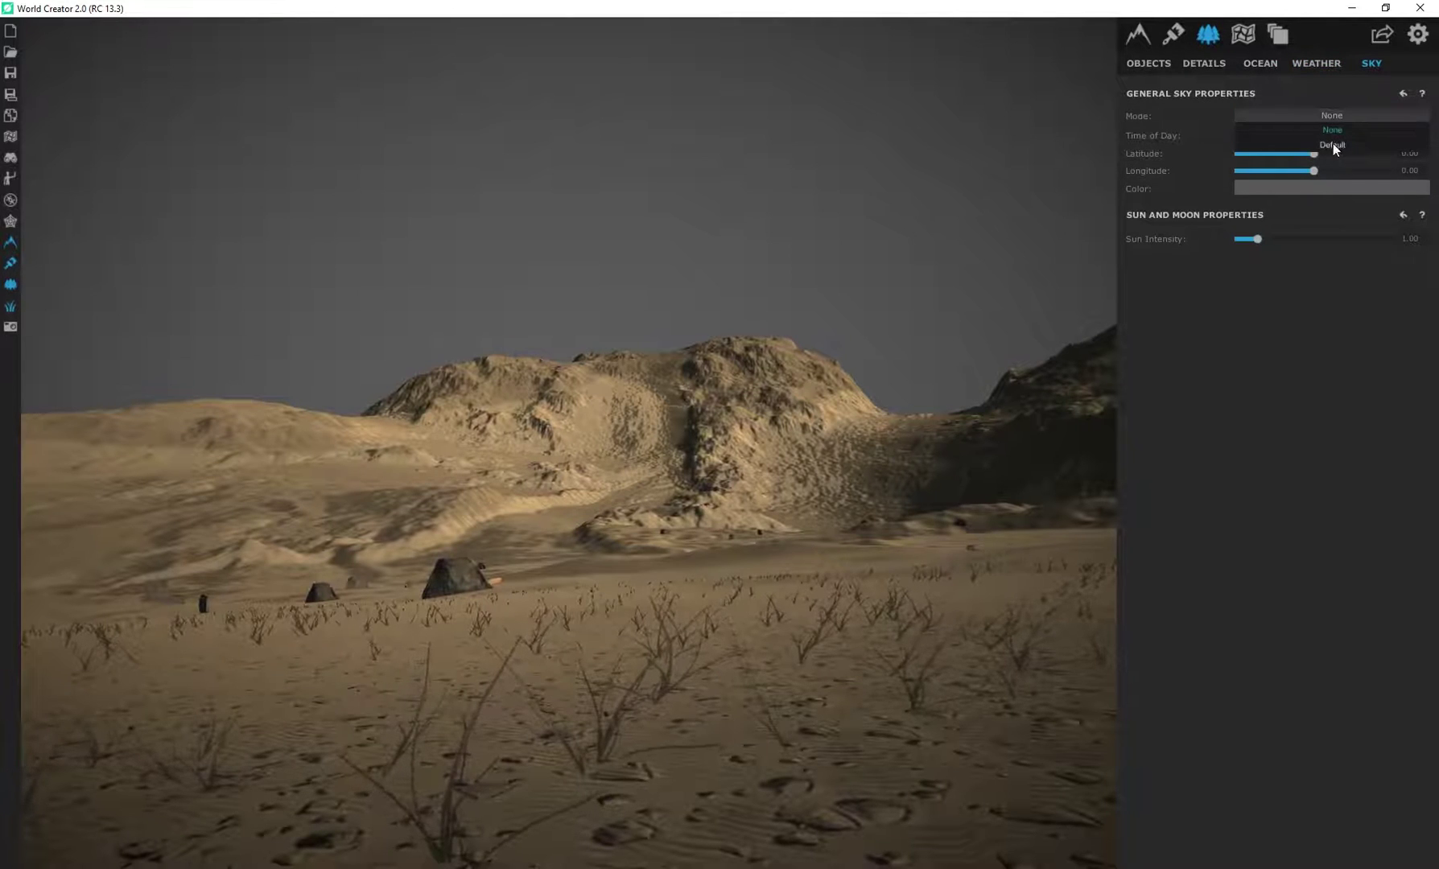
left_click(1333, 142)
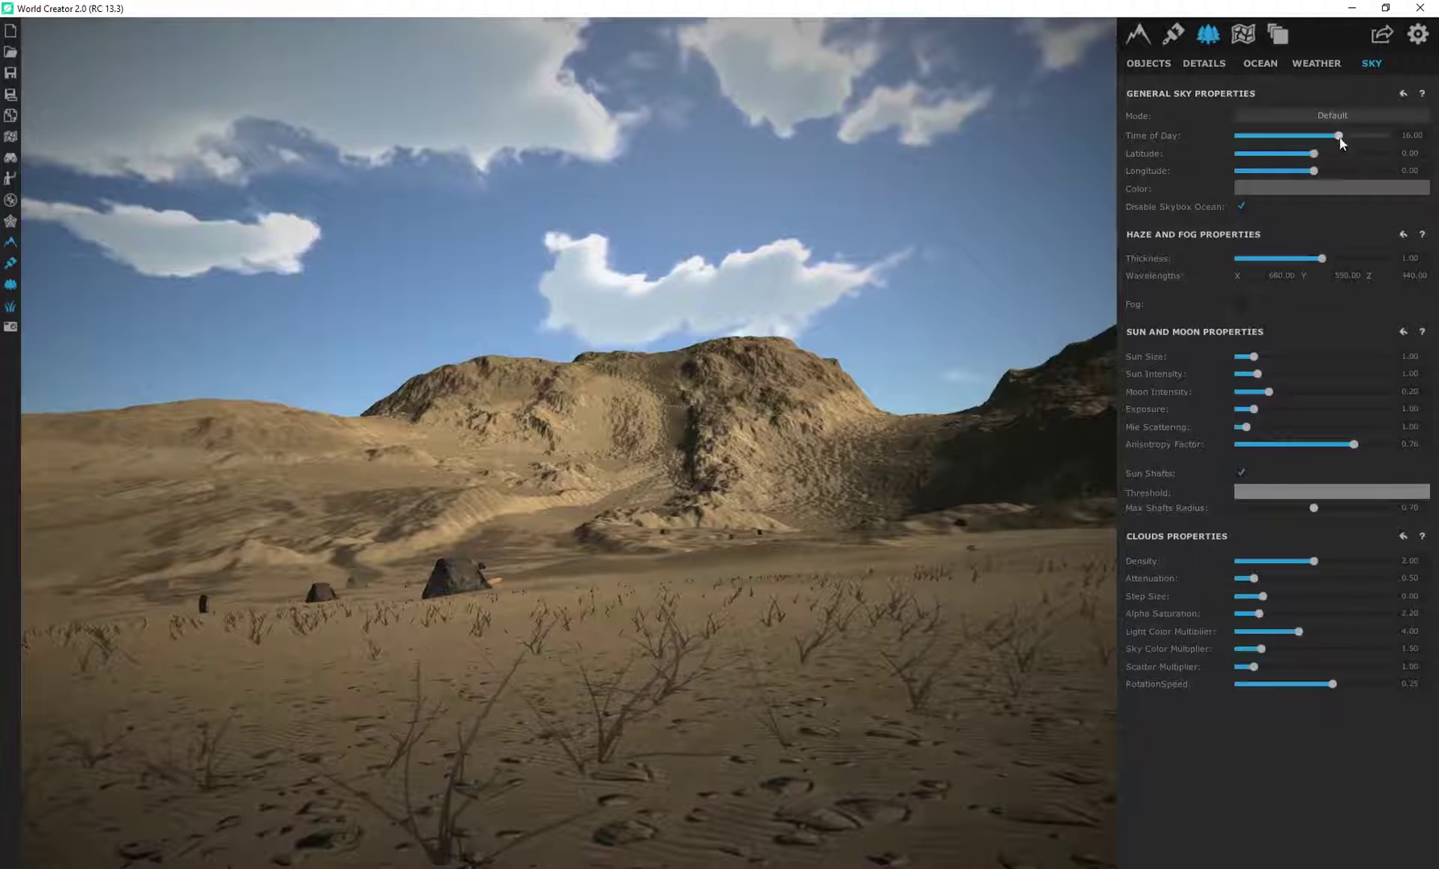
left_click_drag(1338, 135, 1288, 150)
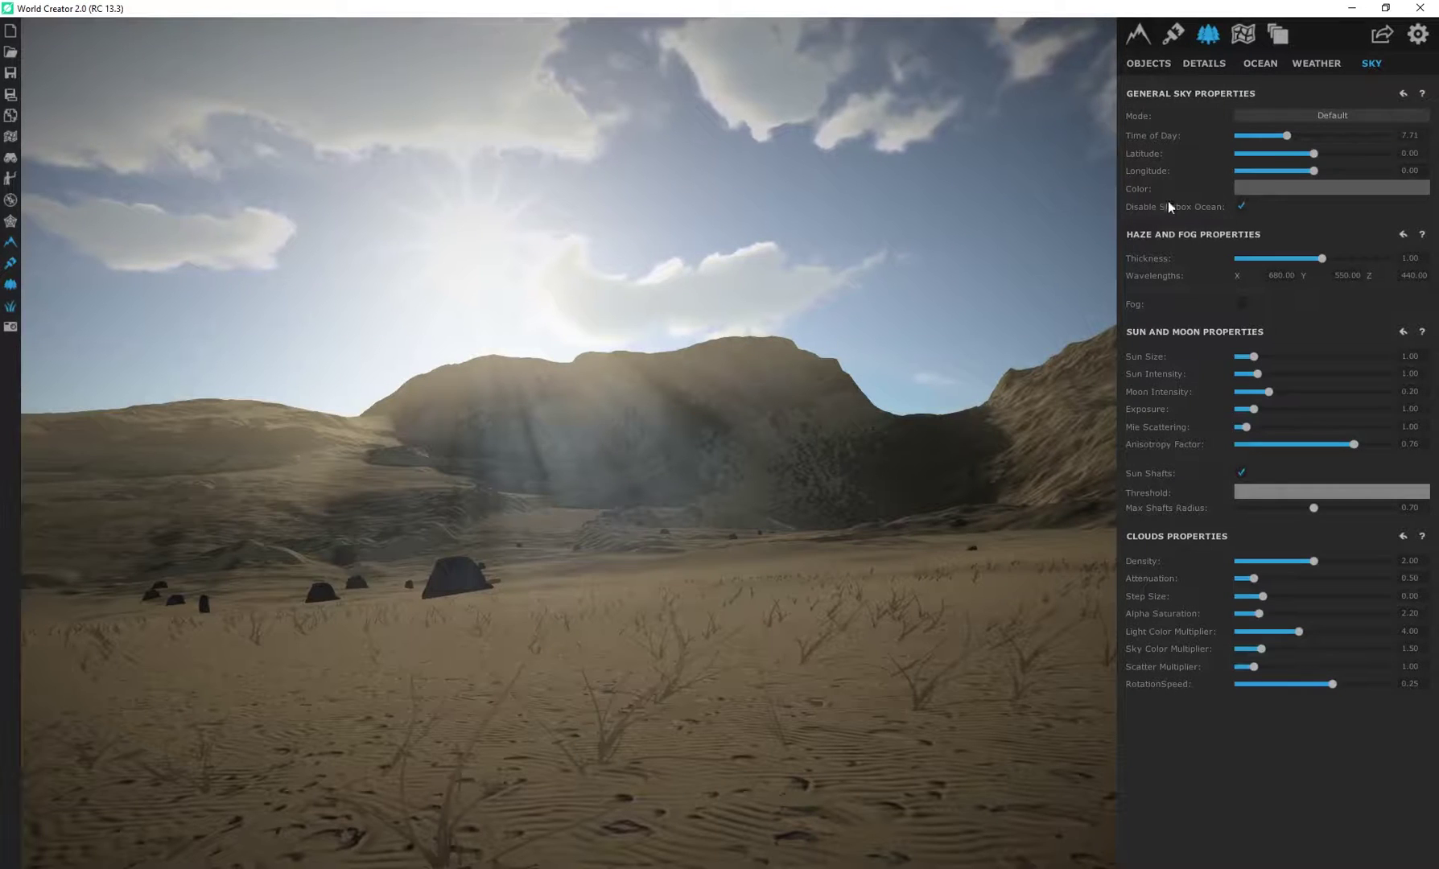
Toggle the fog on and off again, and examine the sunlight over the mountains and grassy sand.
left_click(1243, 305)
left_click(1243, 304)
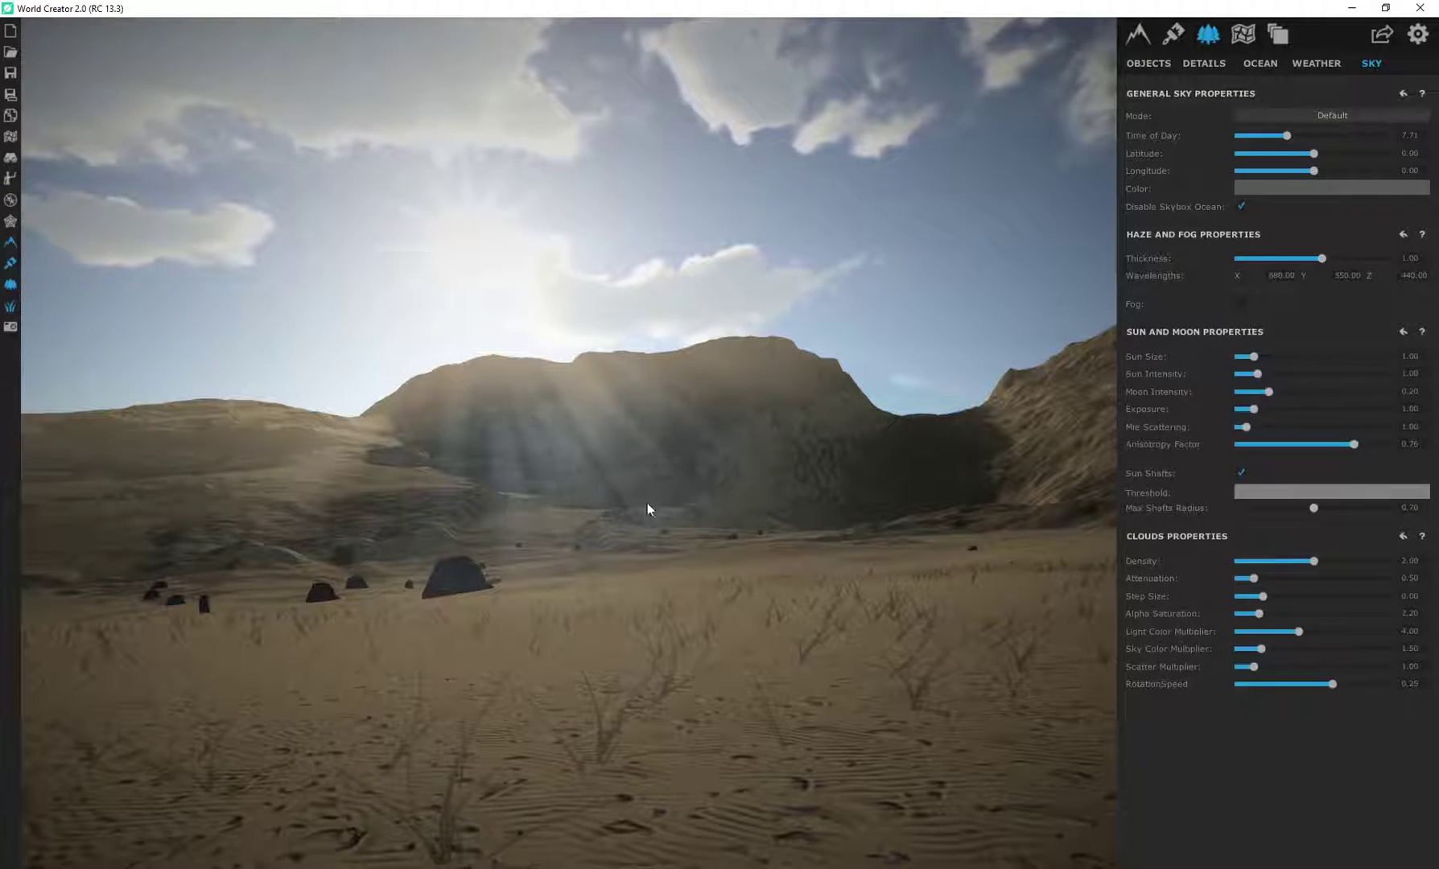
right_click_drag(655, 631, 660, 626)
key("w")
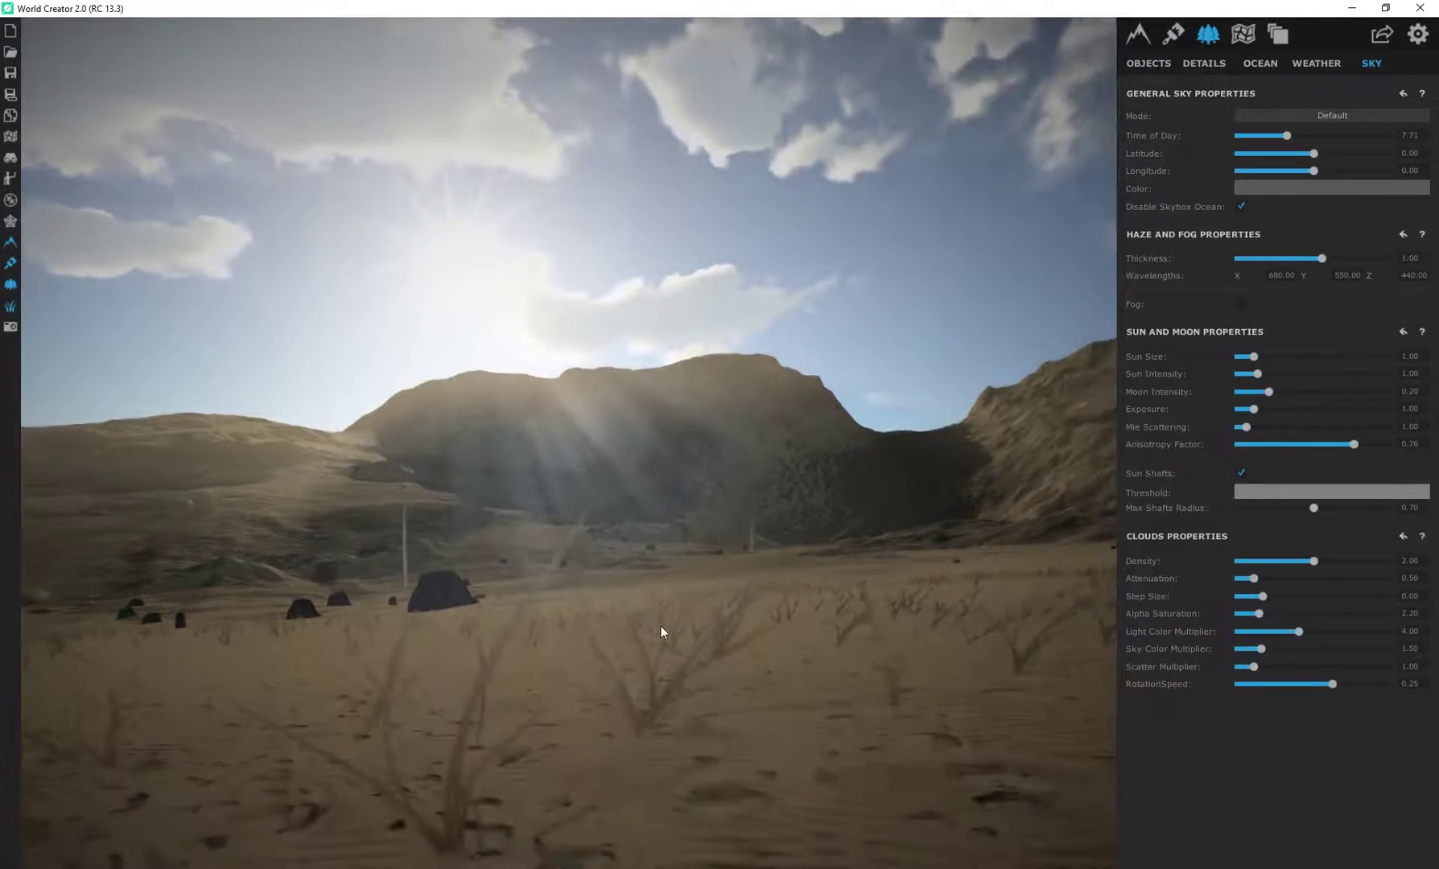
key("w")
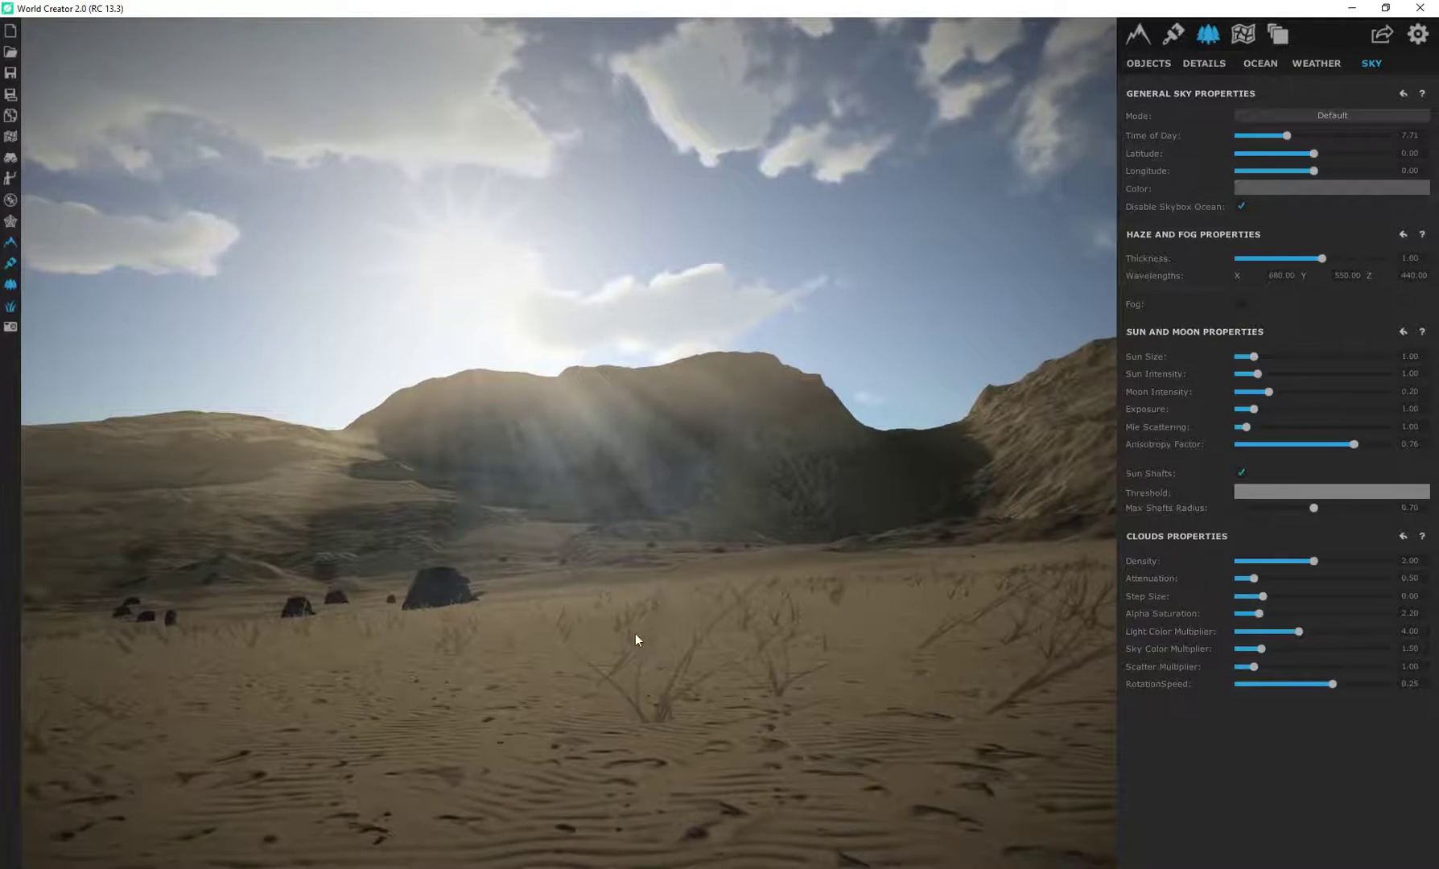
right_click_drag(568, 632, 530, 620)
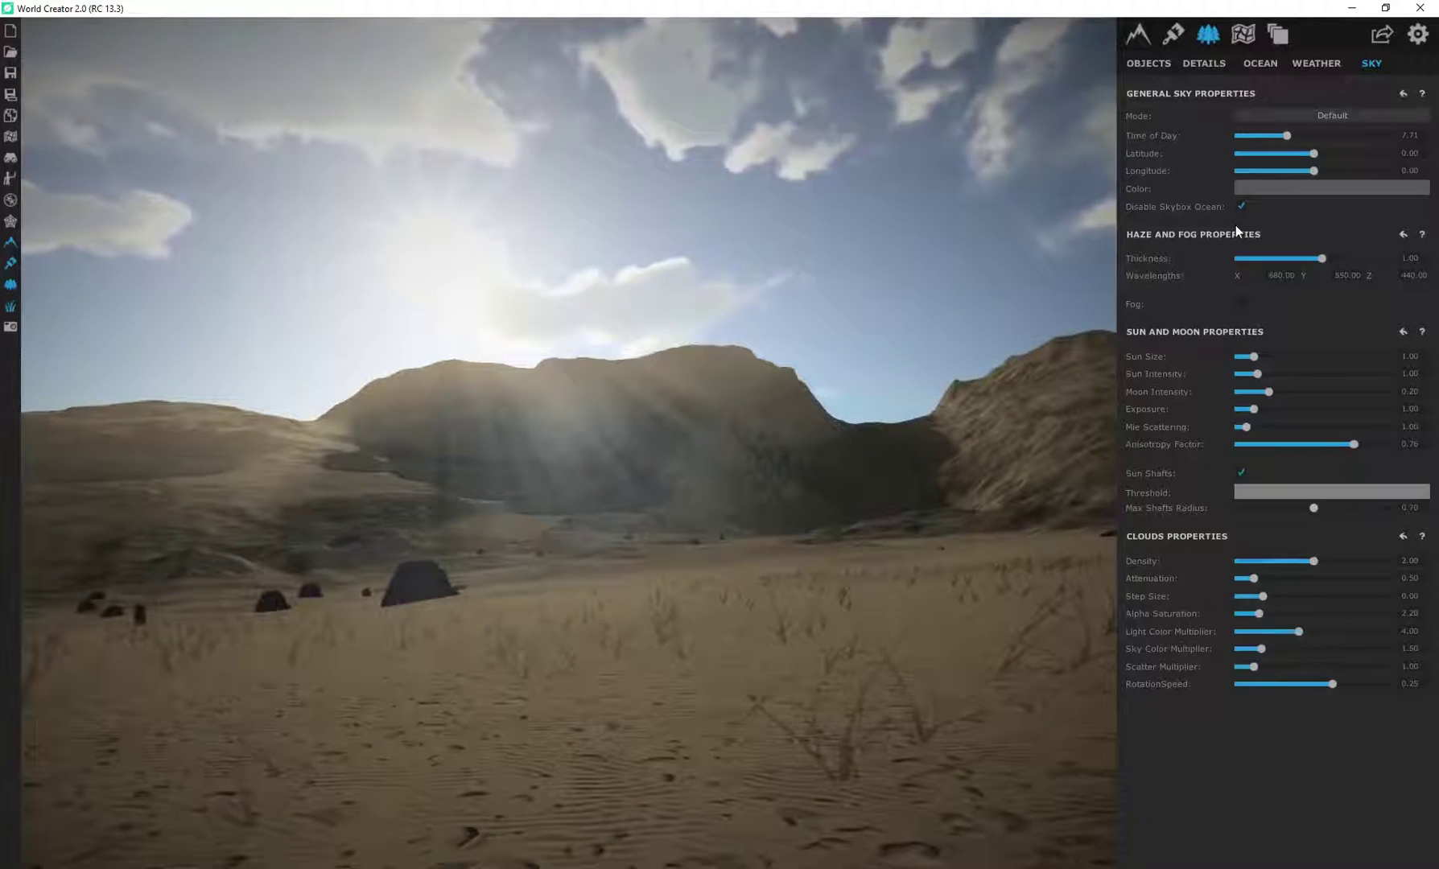
Compare the scene without sun shafts, turn them back on, and lower the cloud density to about 1.8.
left_click(1242, 474)
left_click(1242, 474)
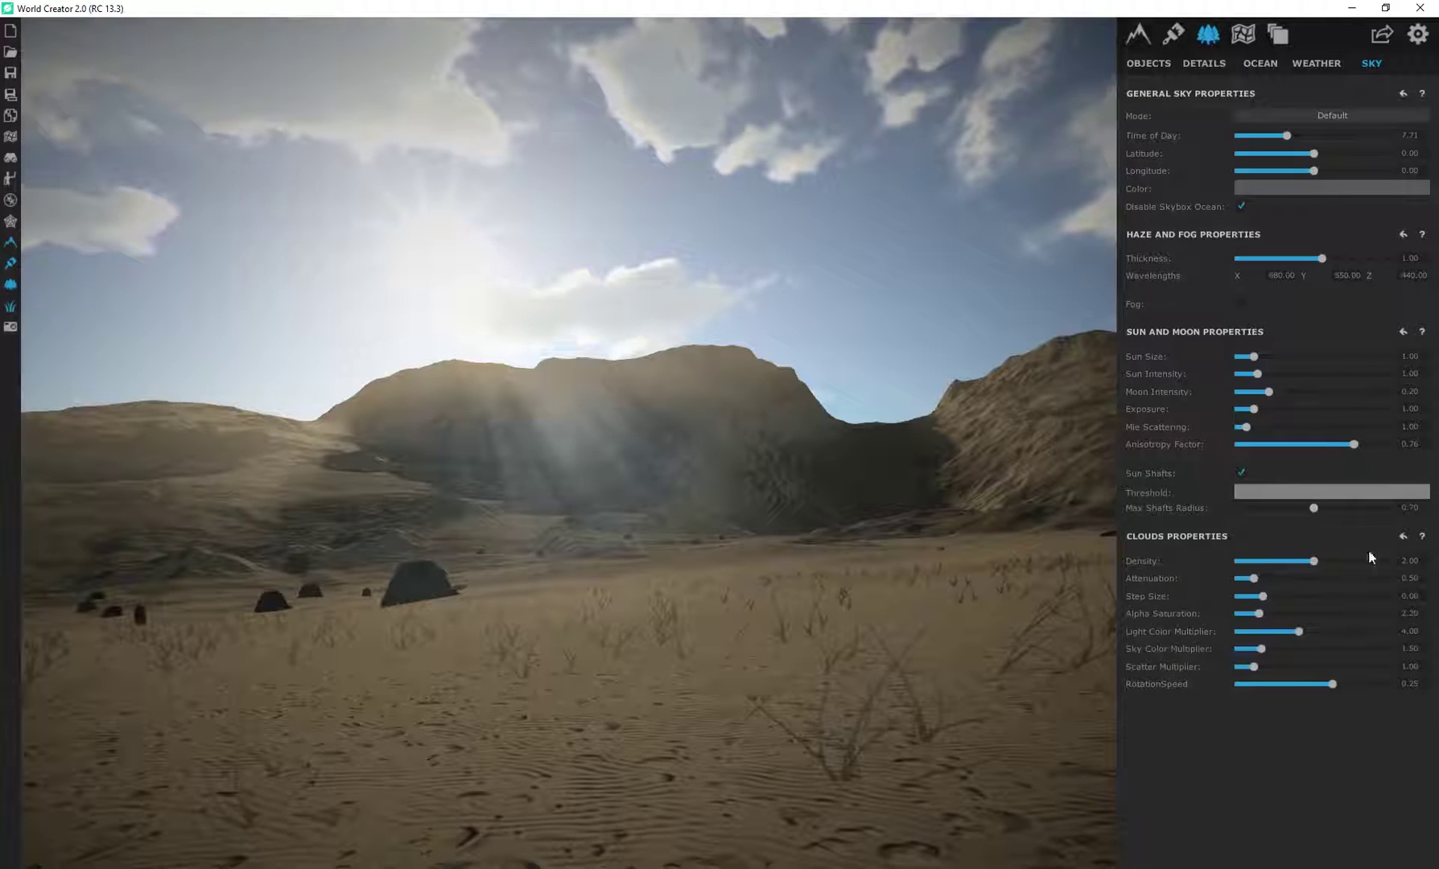
mouse_move(1314, 561)
left_mouse_down()
mouse_move(1291, 567)
mouse_move(1311, 561)
left_mouse_up()
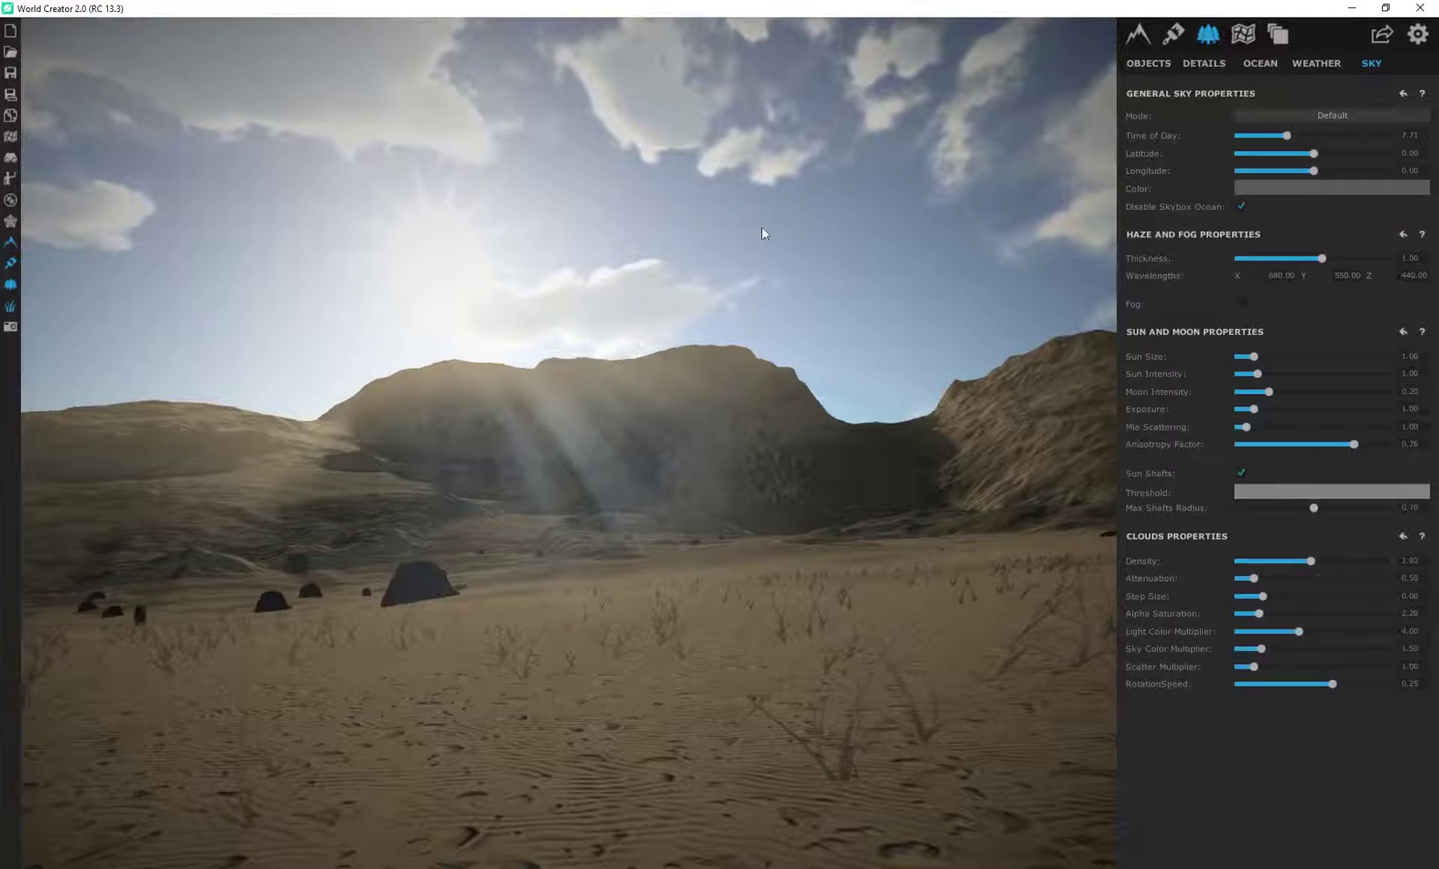
left_click(1317, 66)
left_click(1261, 64)
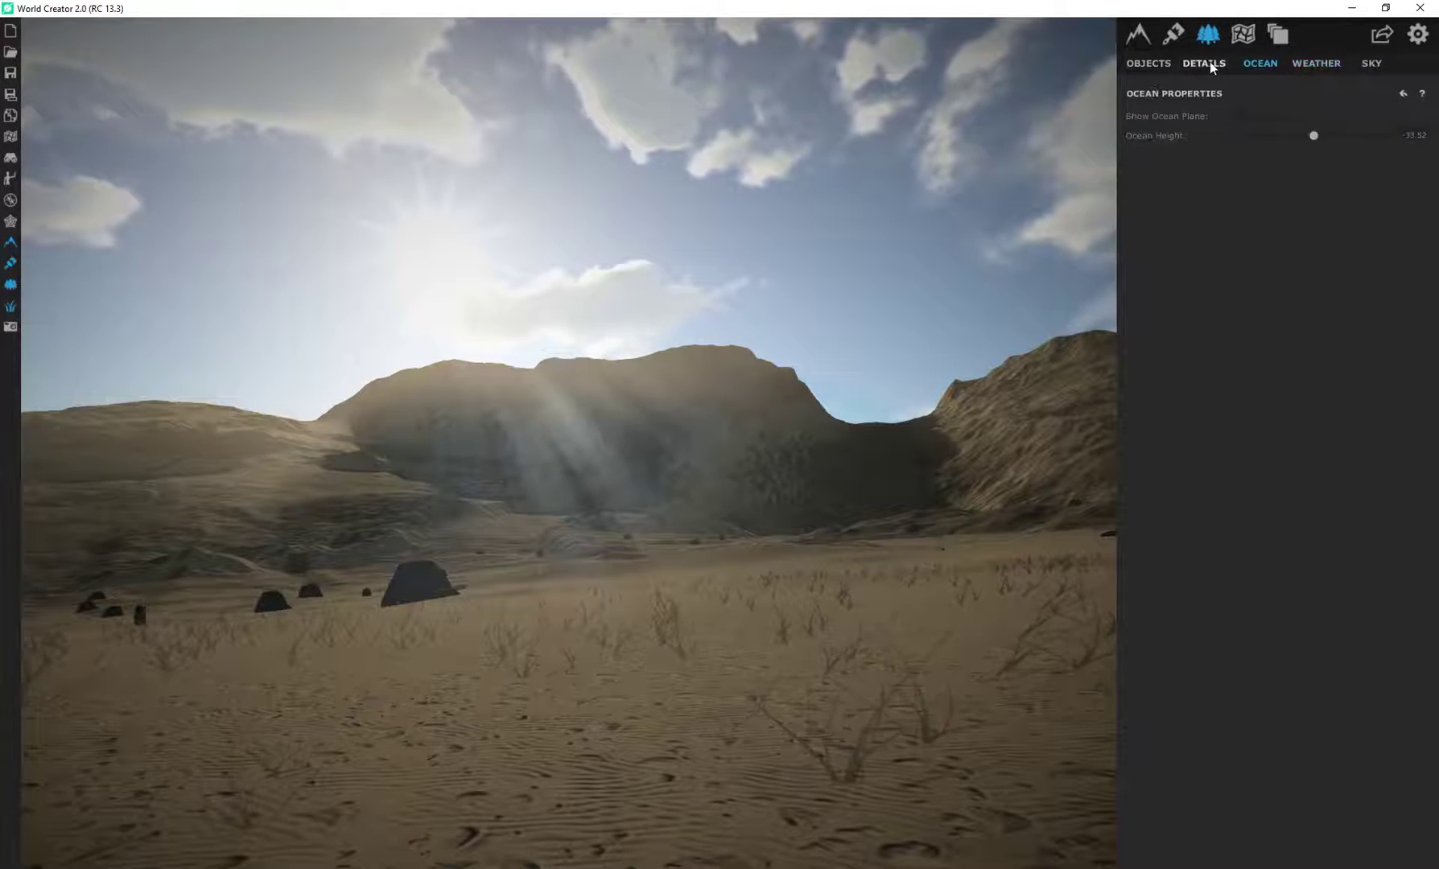
left_click(1210, 62)
left_click(1151, 62)
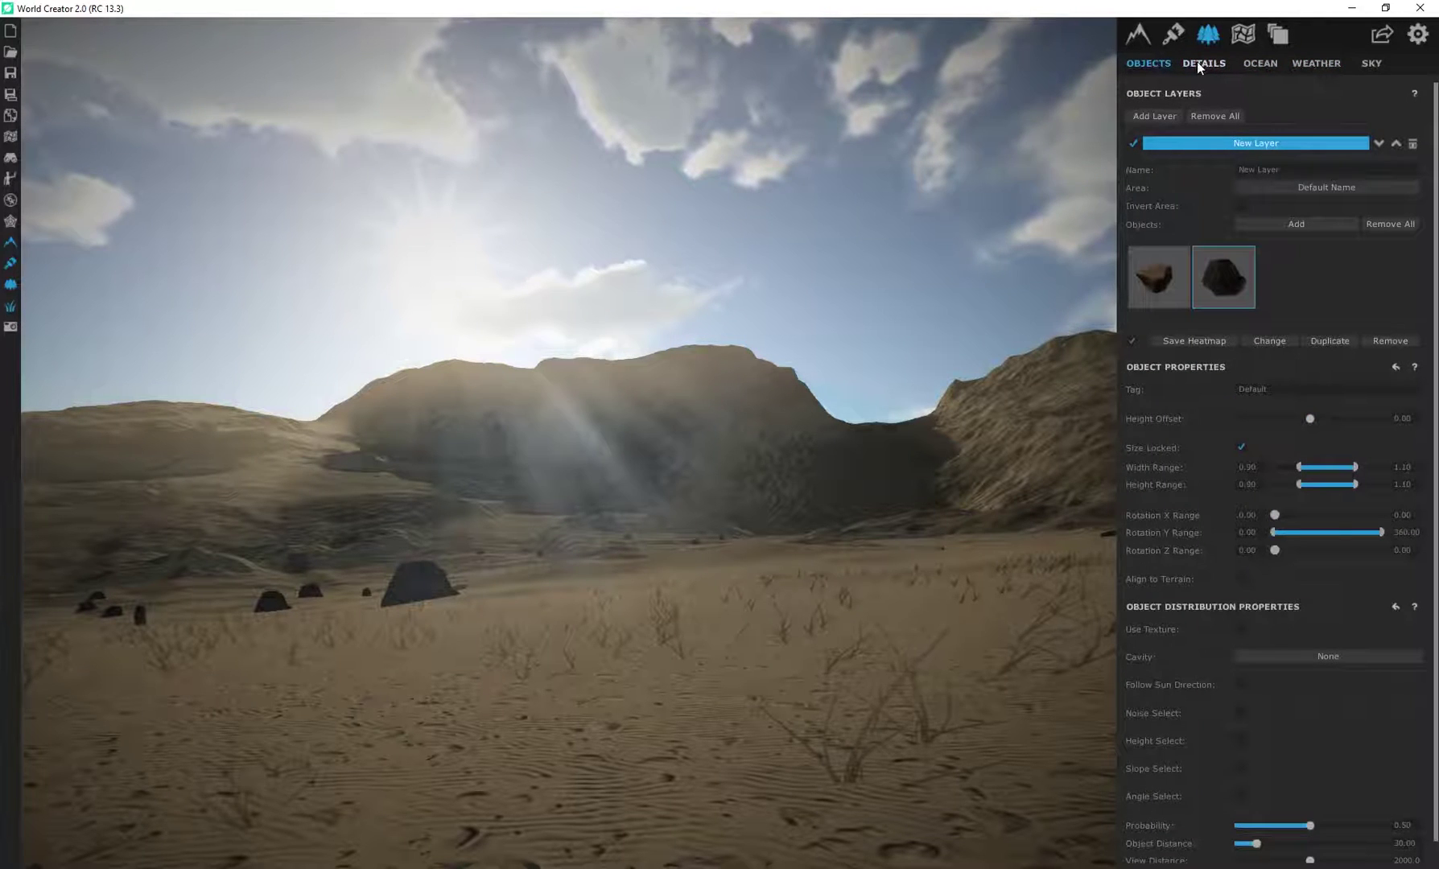
left_click(1199, 62)
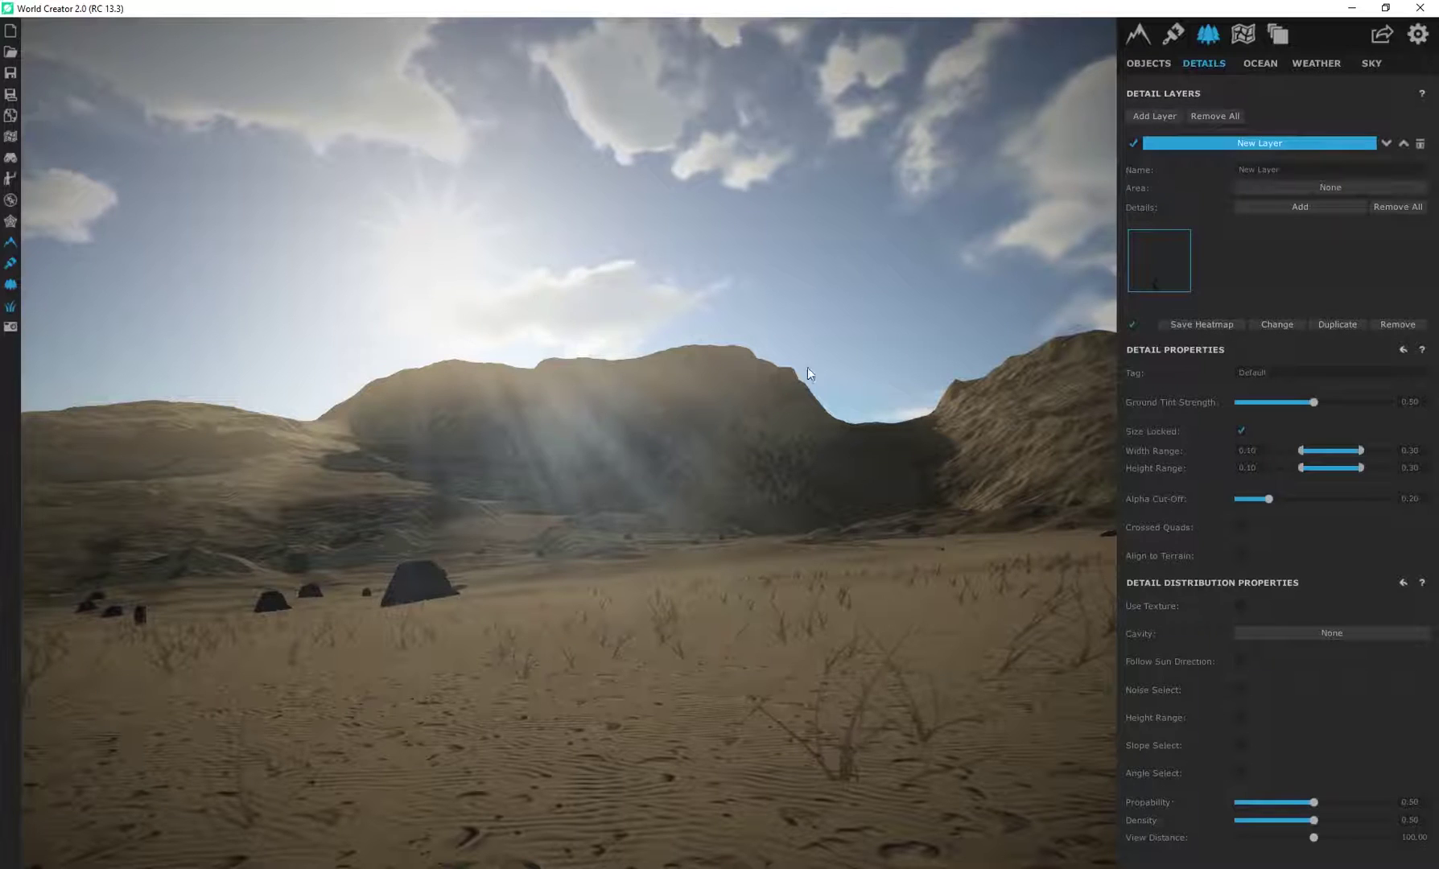
left_click(1279, 35)
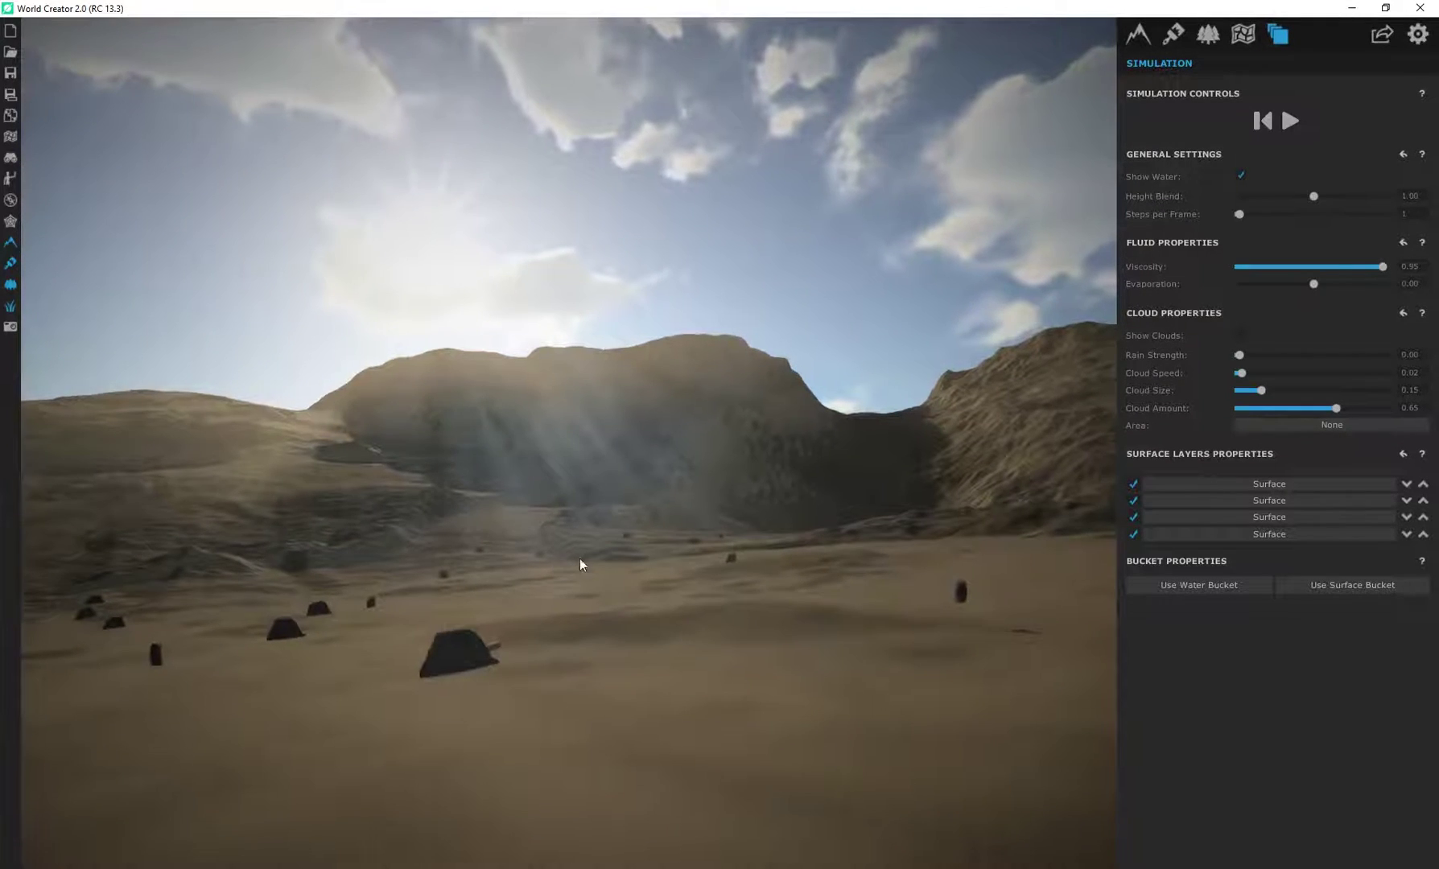
Set the terrain precision to 1/2 m.
left_click(1137, 35)
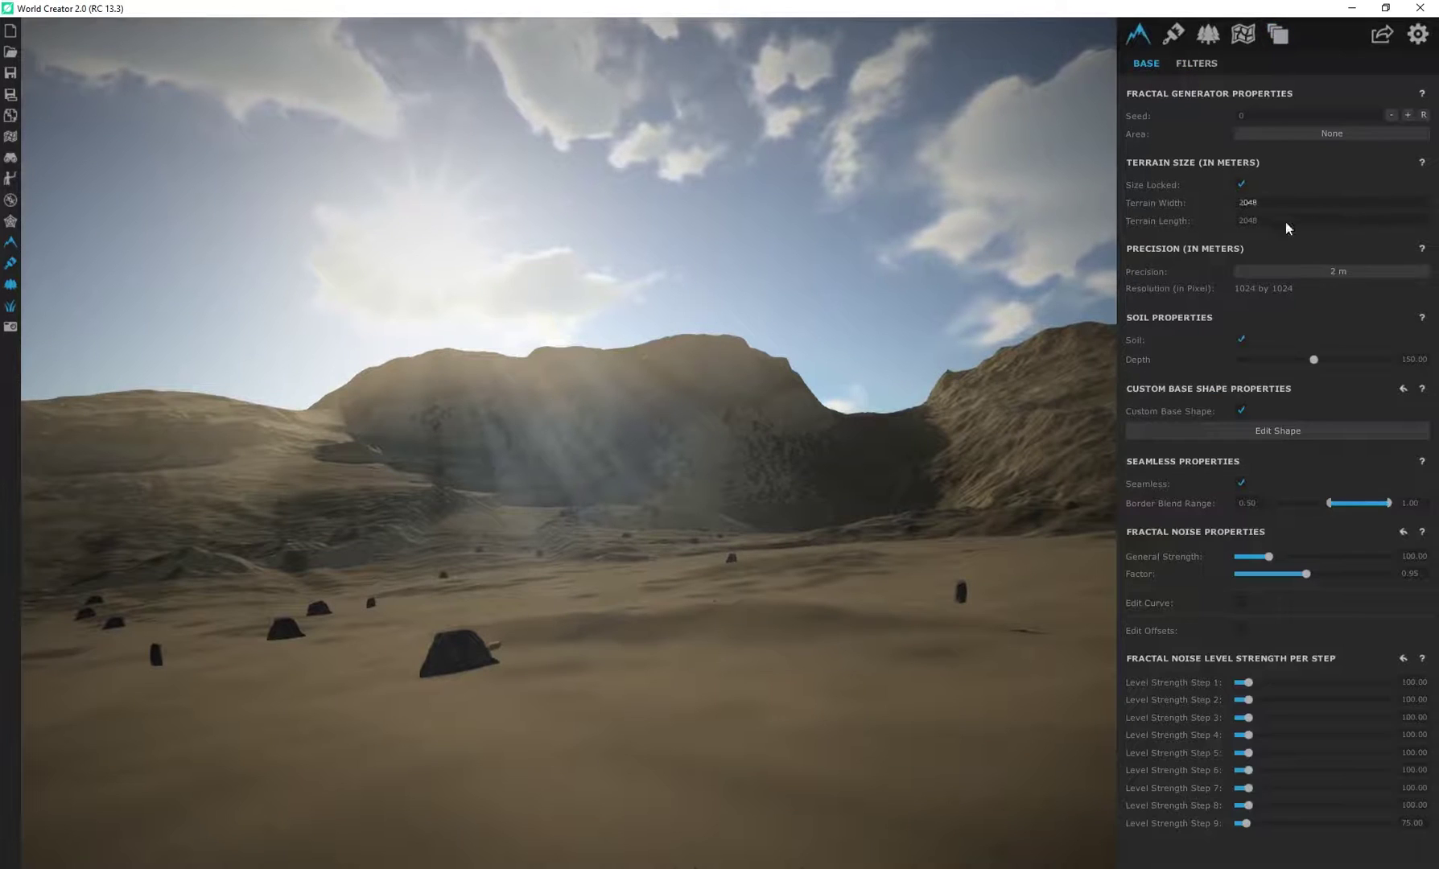
left_click(1307, 274)
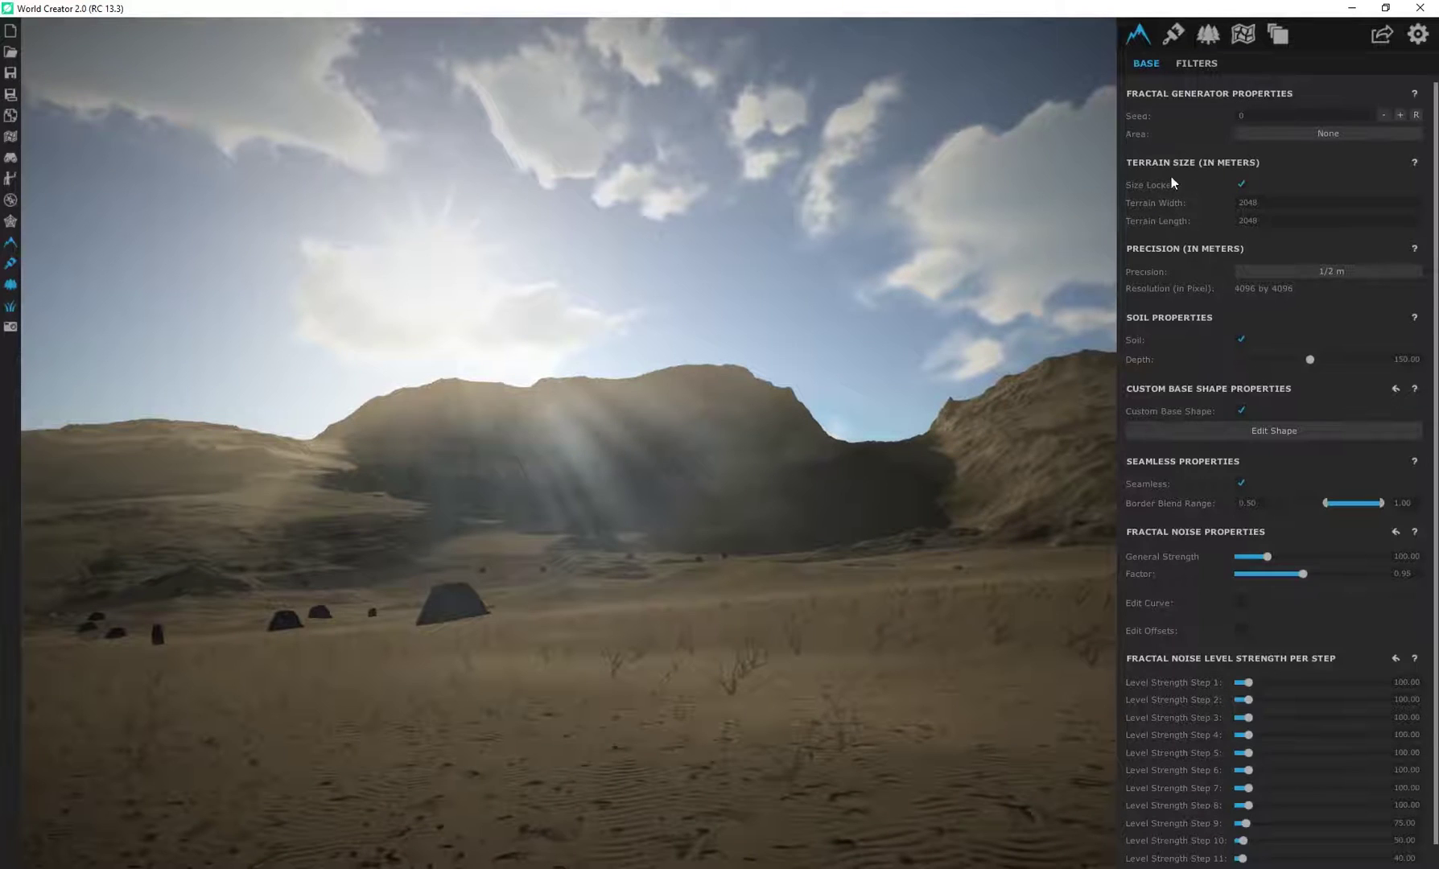
Enable HDR in the graphics settings and preview color correction, switching it back off.
left_click(1415, 40)
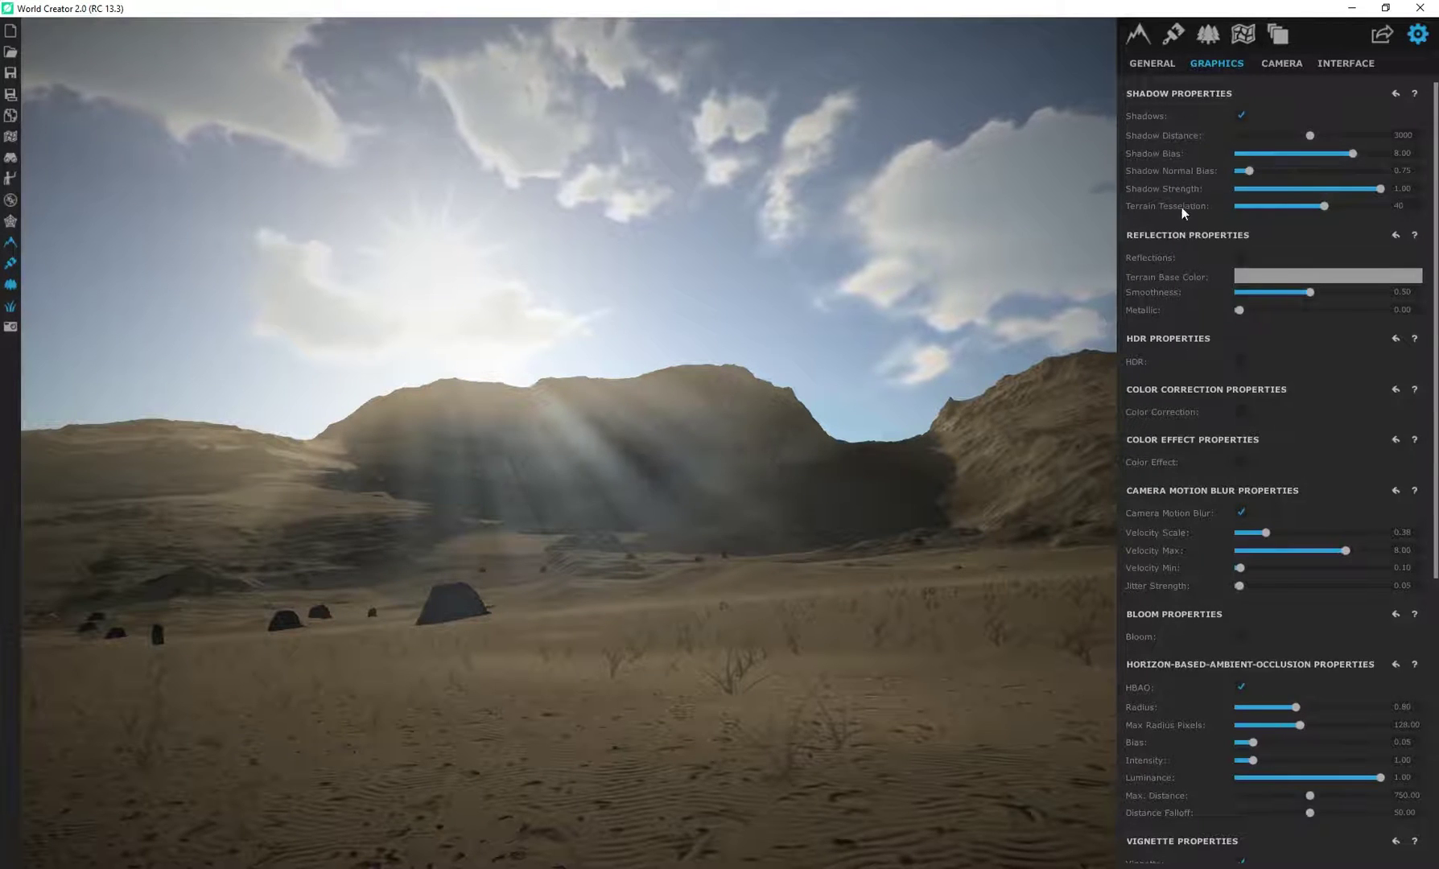
left_click(1242, 362)
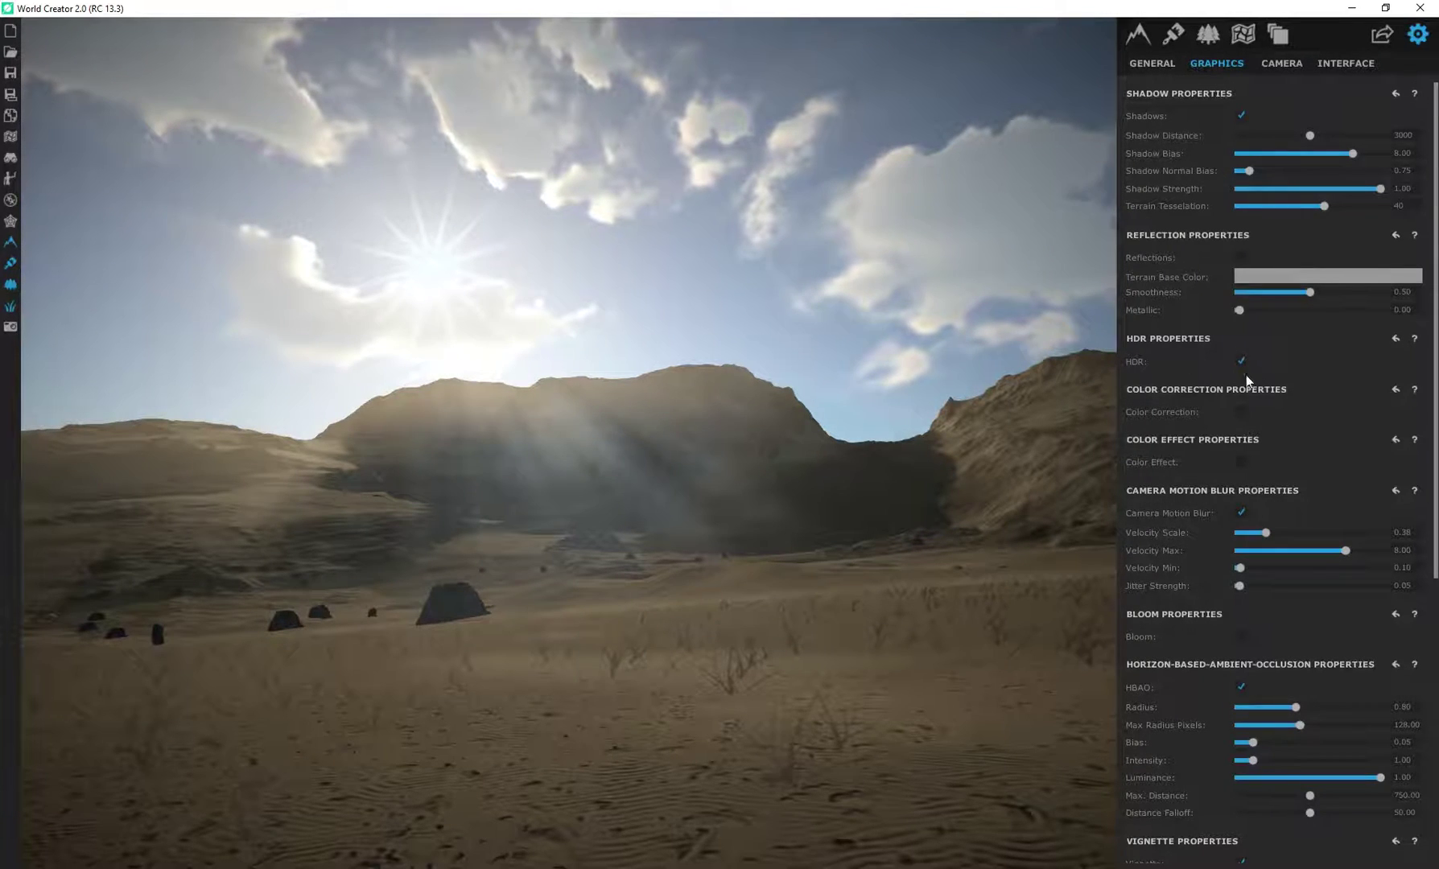
left_click(1243, 413)
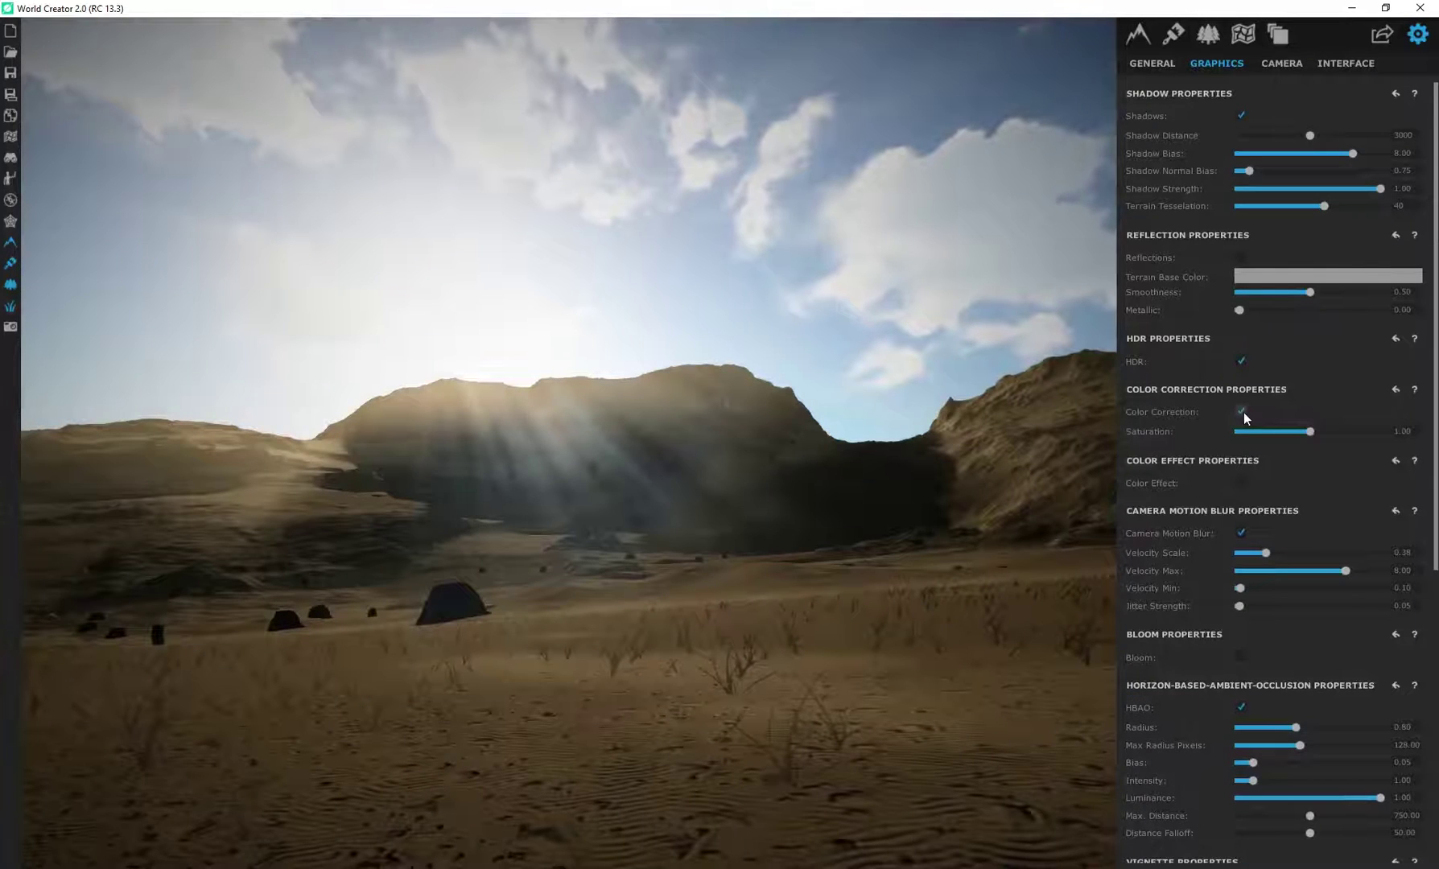
left_click(1242, 412)
Try the color effect with the lut023 LUT texture, remove the texture and disable the effect.
left_click(1241, 462)
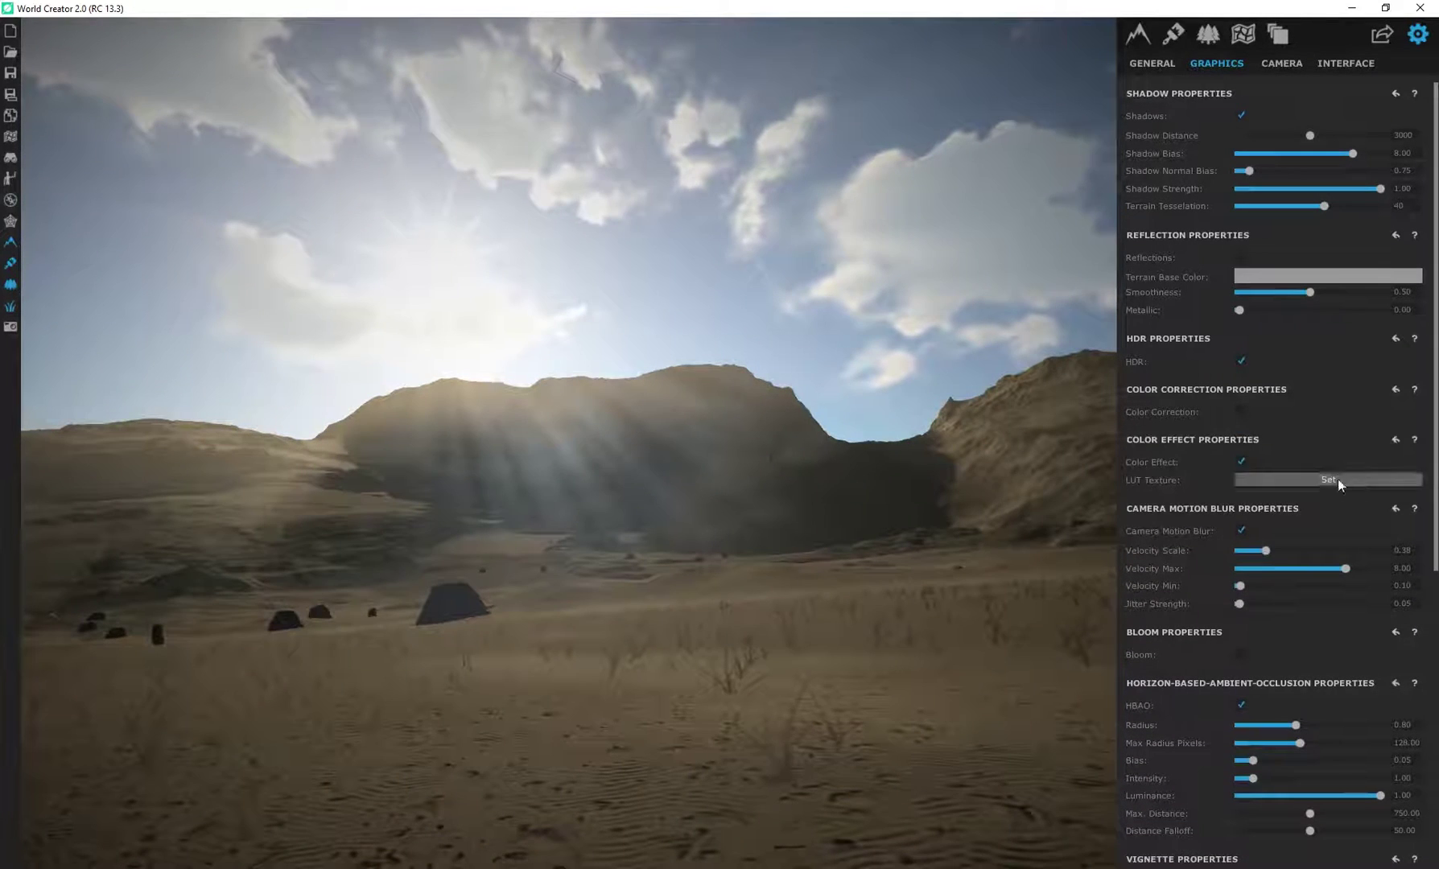
left_click(1277, 478)
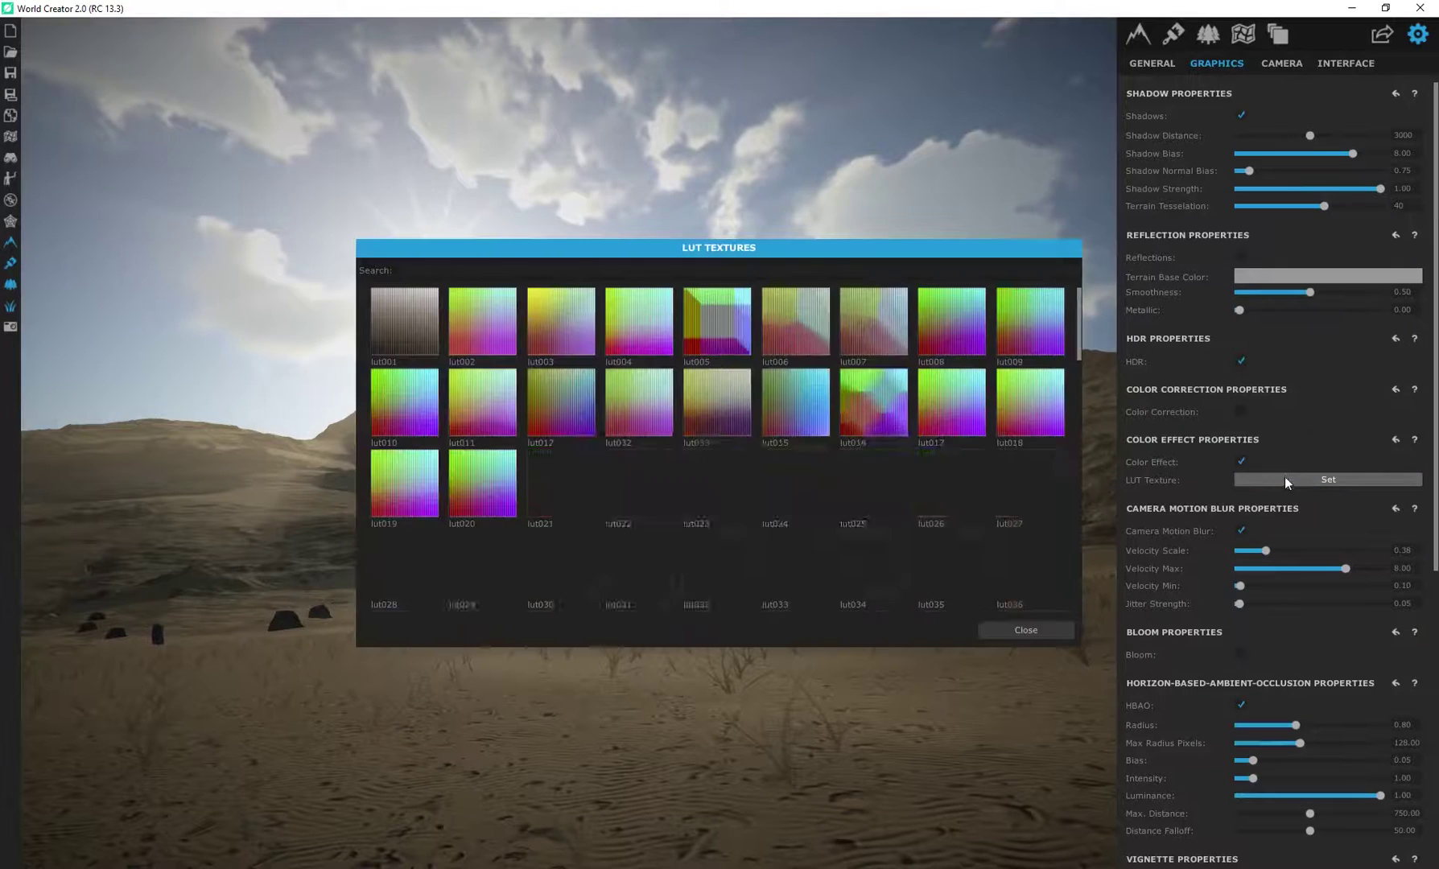
left_click(702, 495)
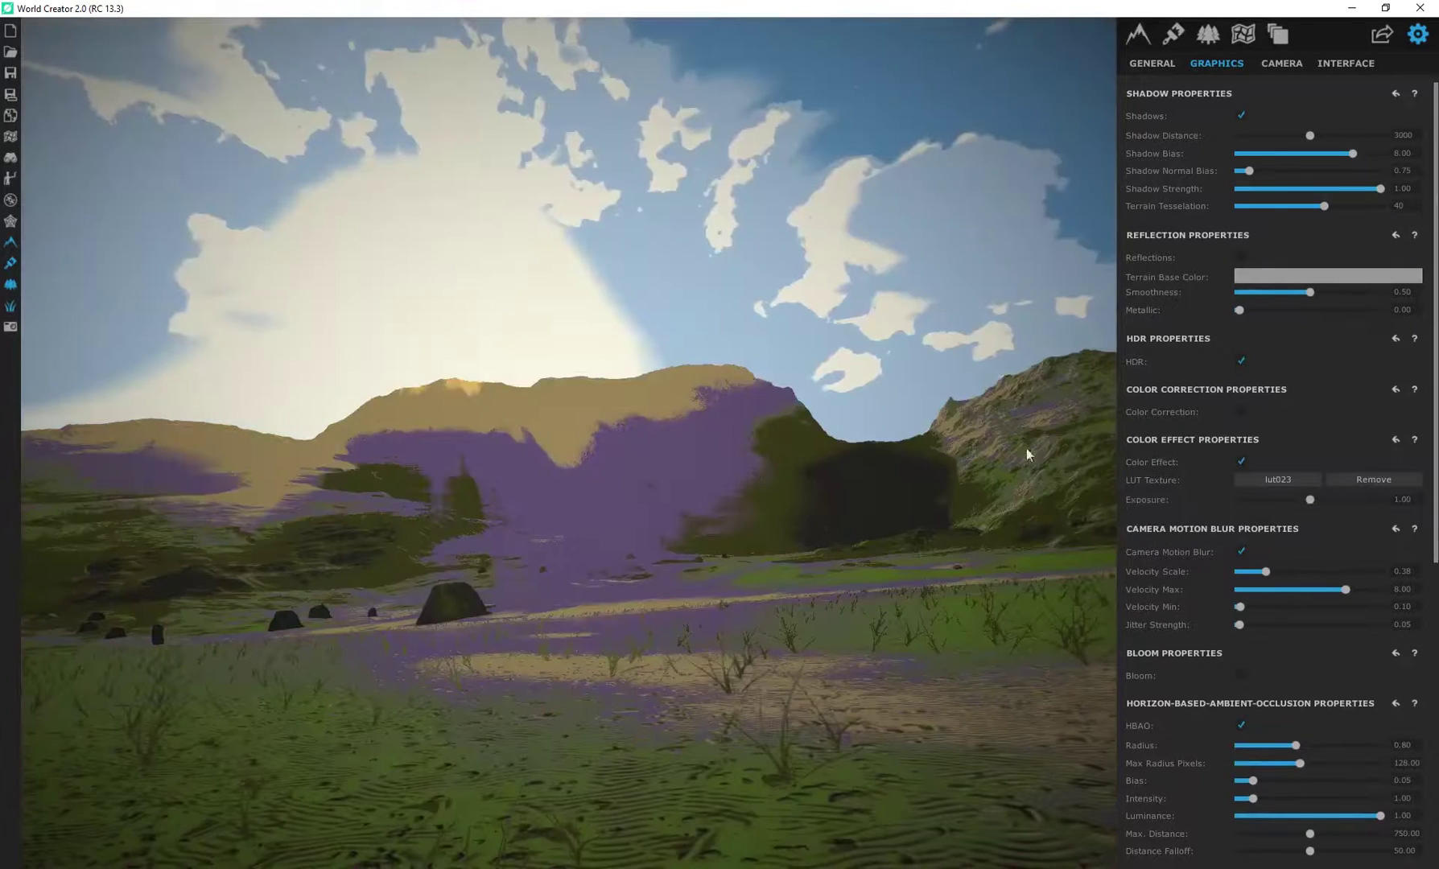
left_click(1385, 478)
left_click(1240, 459)
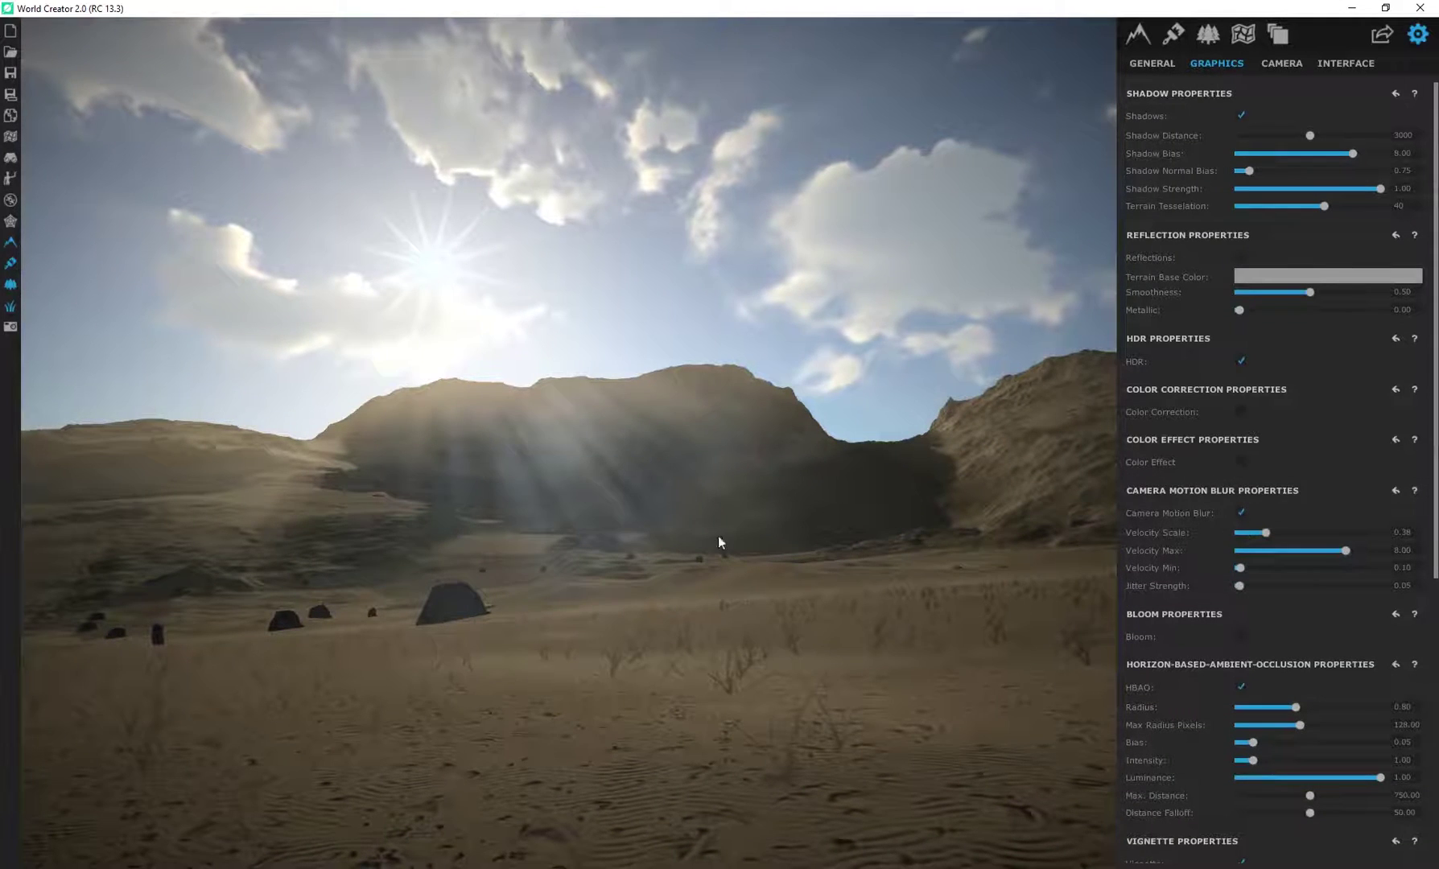
Enable bloom, set its intensity to 0.41, and inspect the glow over the mountains from several views.
scroll(607, 609, "up", 2)
key("w")
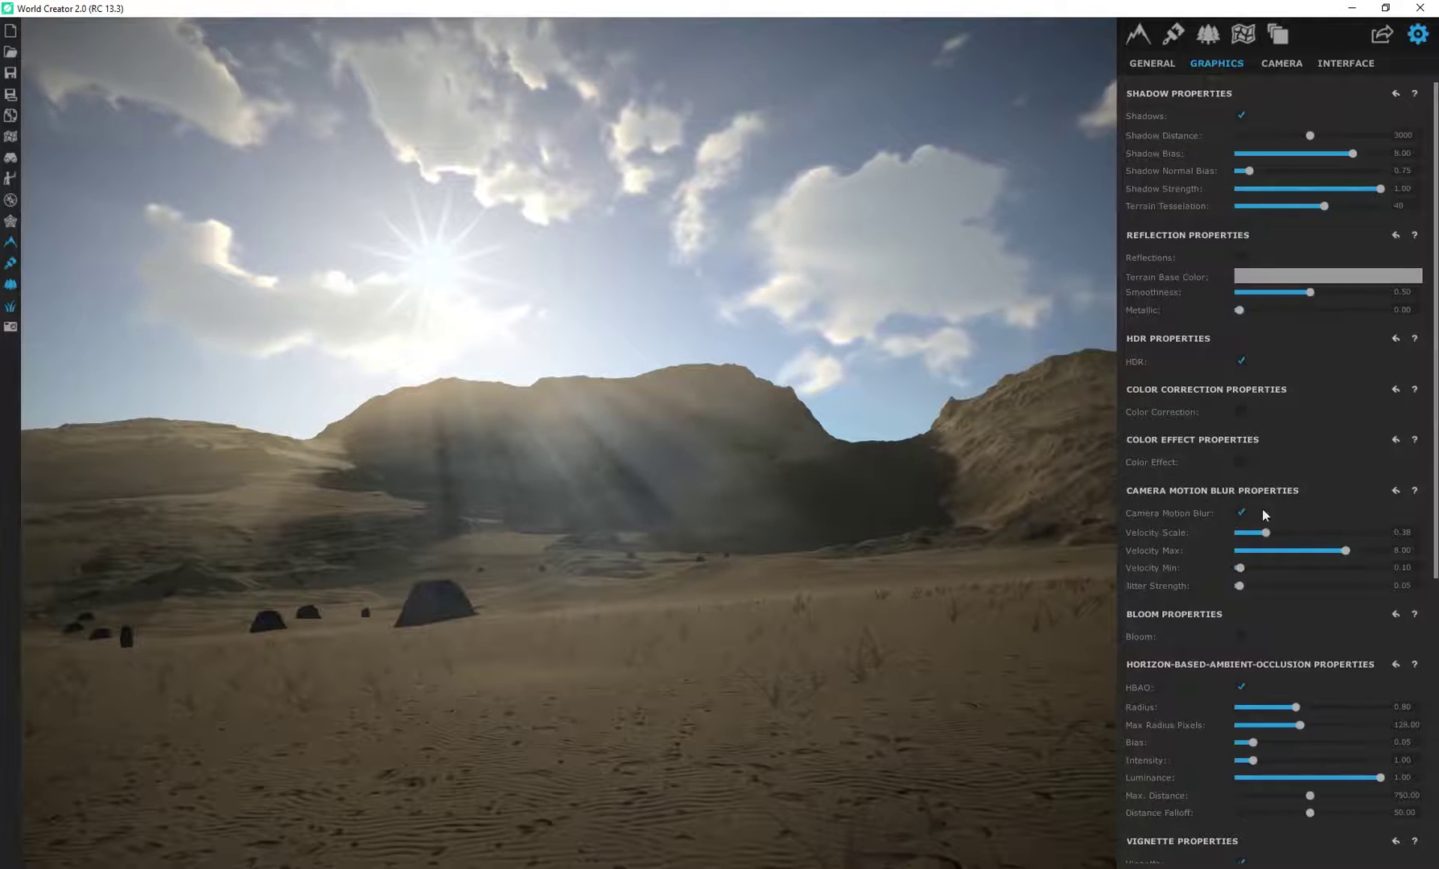
left_click(1241, 513)
left_click(1242, 636)
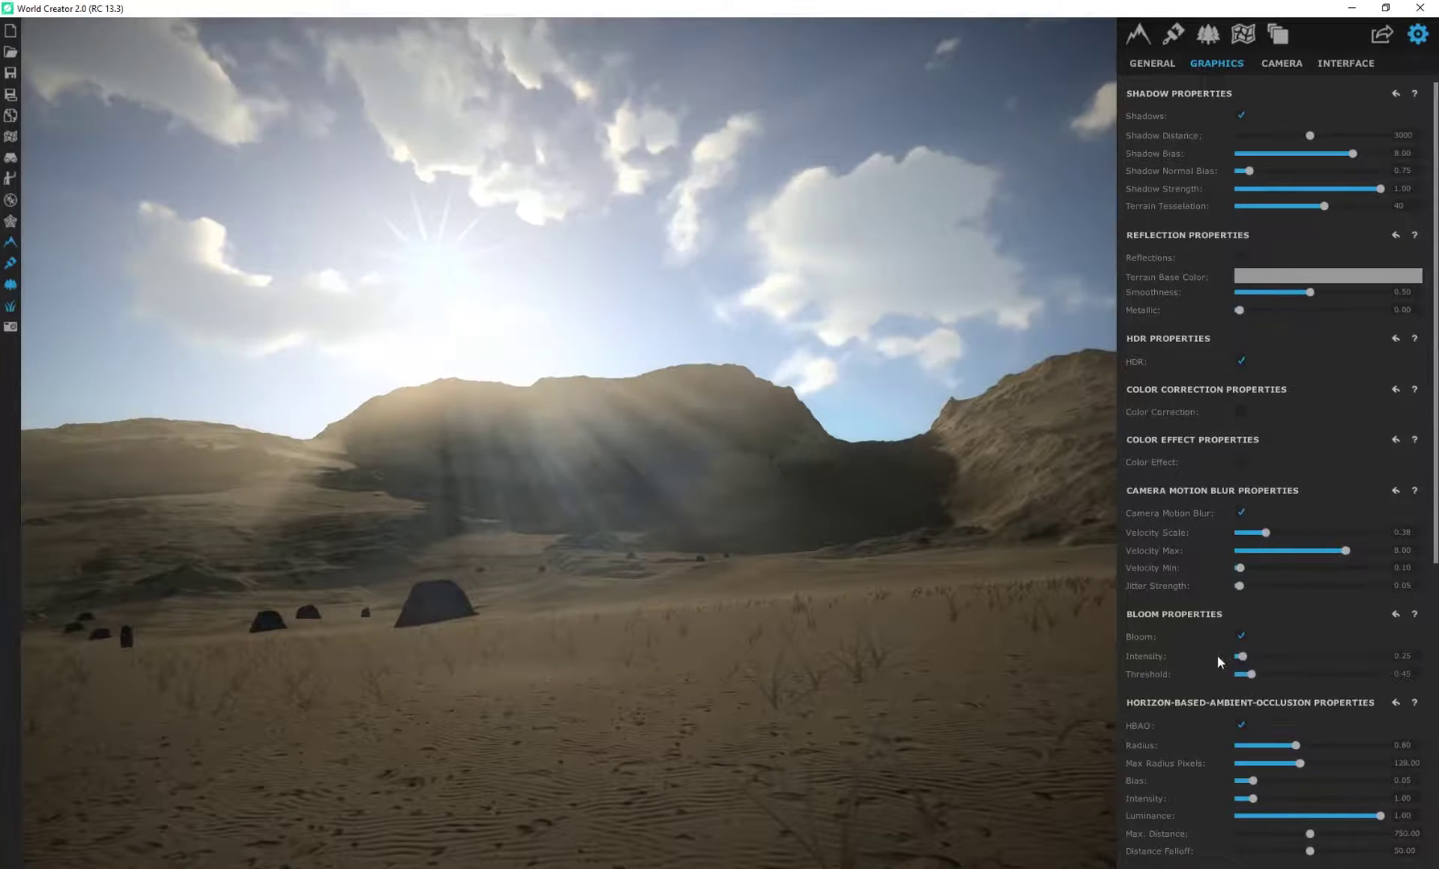
left_click_drag(1244, 655, 1248, 662)
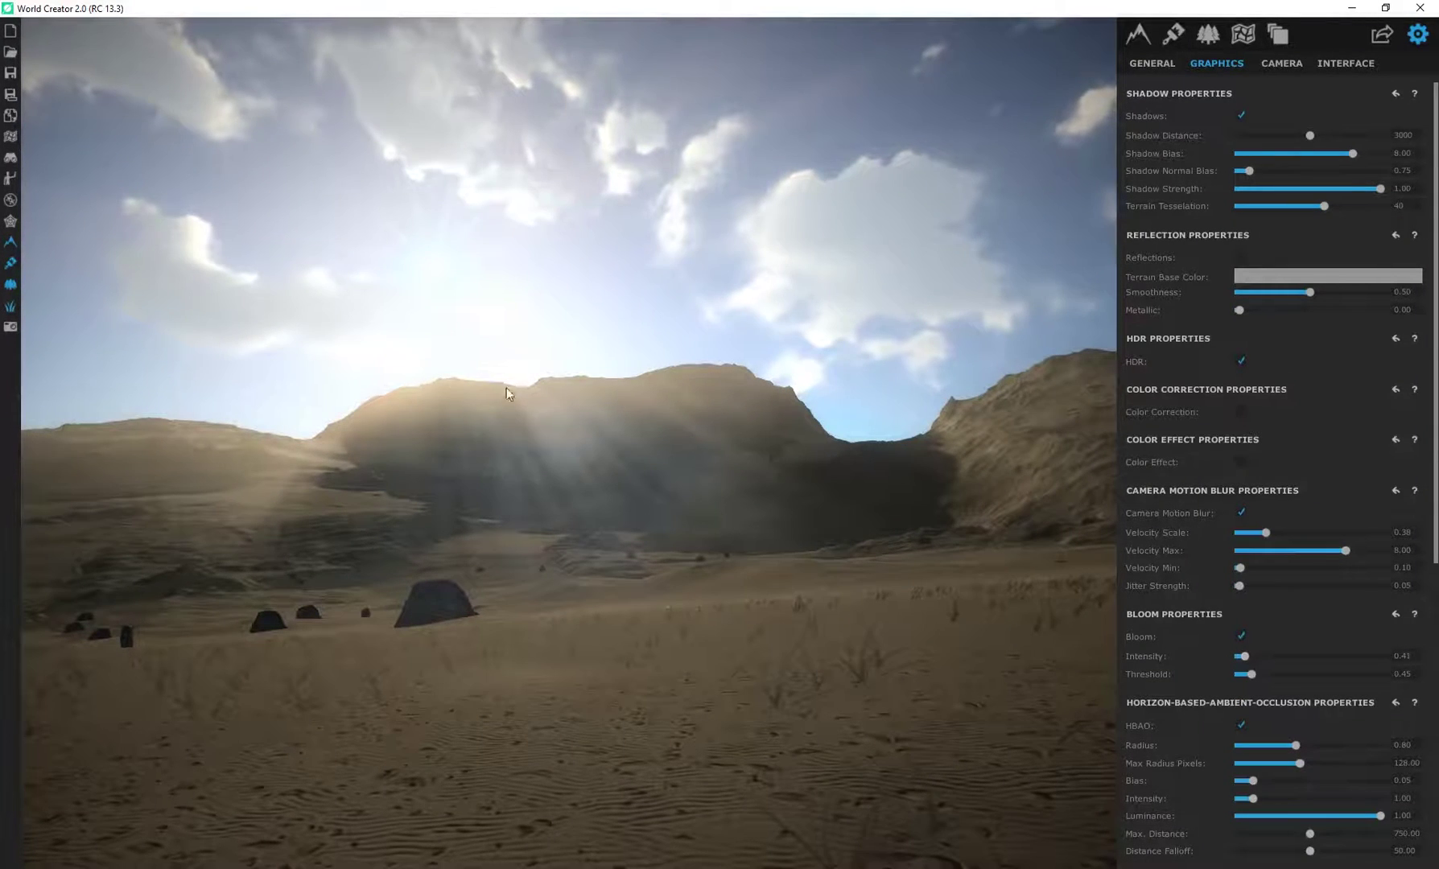
scroll(550, 560, "up", 5)
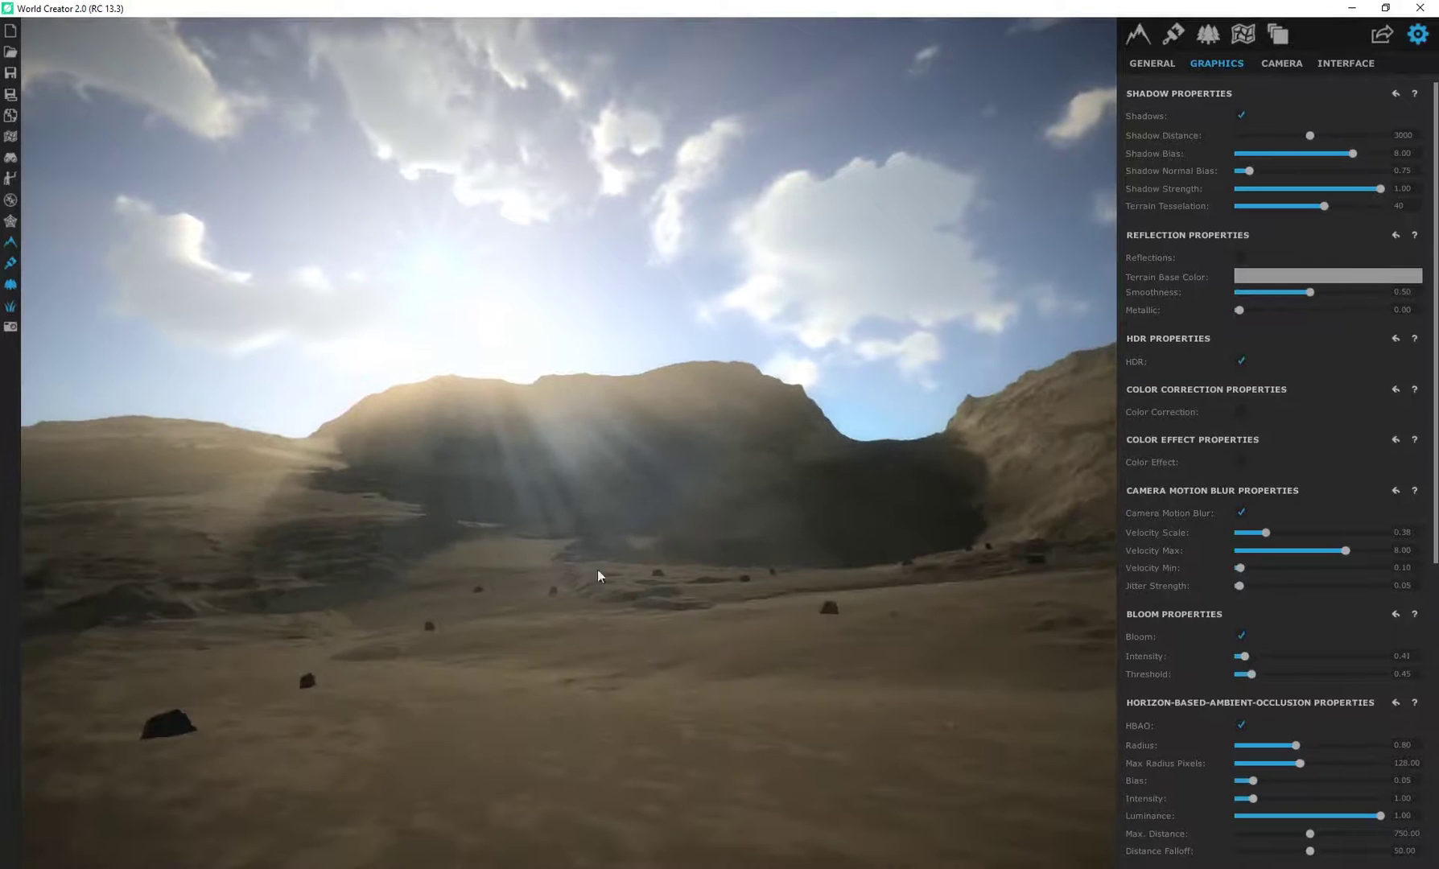
right_click_drag(611, 571, 609, 568)
right_click_drag(584, 676, 592, 668)
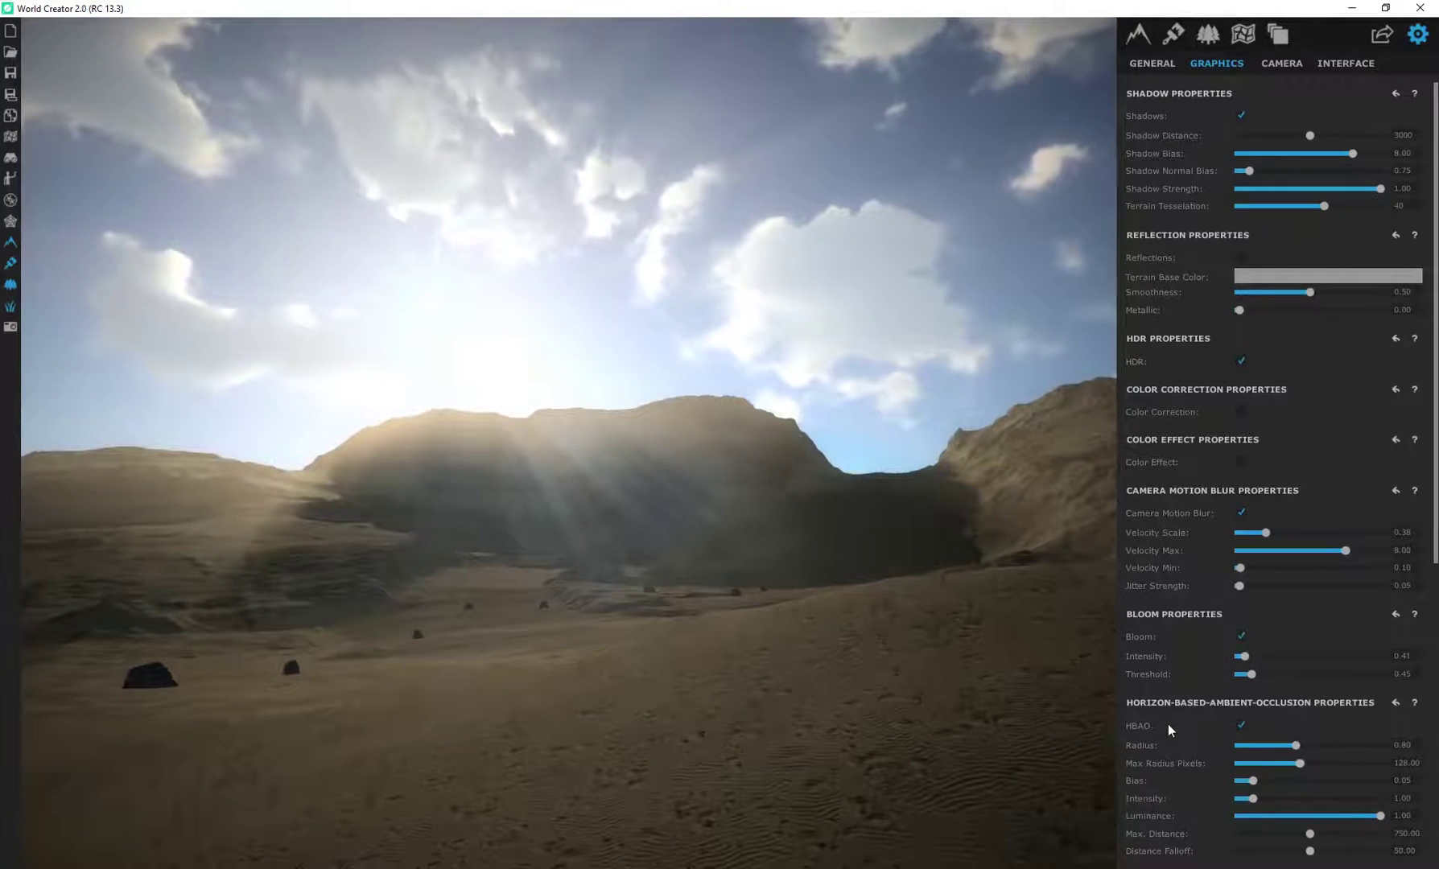
Adjust the vignette strength to 0.25 in the graphics settings.
scroll(1168, 724, "down", 2)
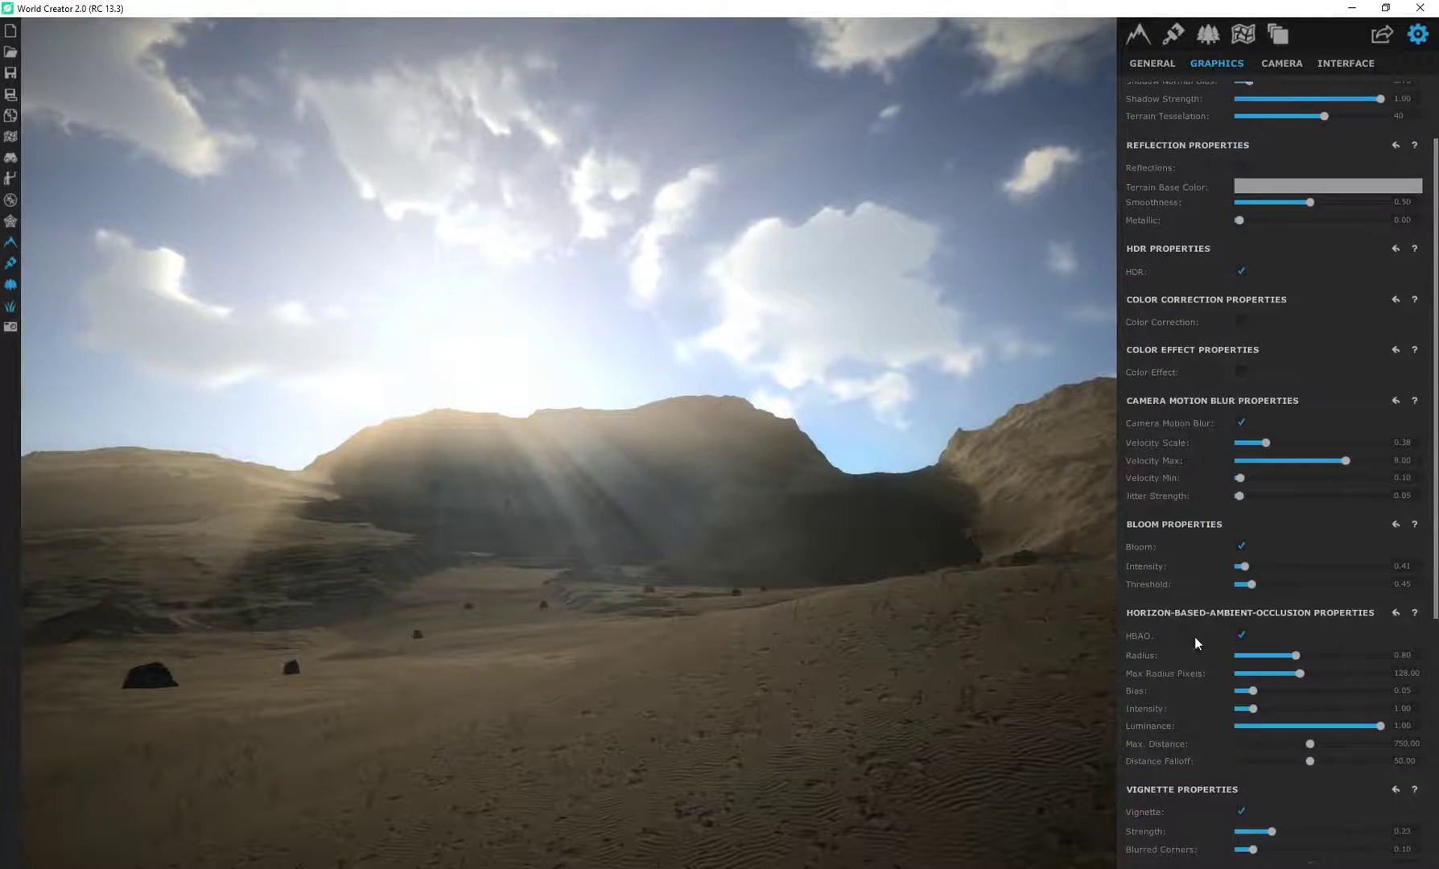
scroll(1190, 656, "down", 3)
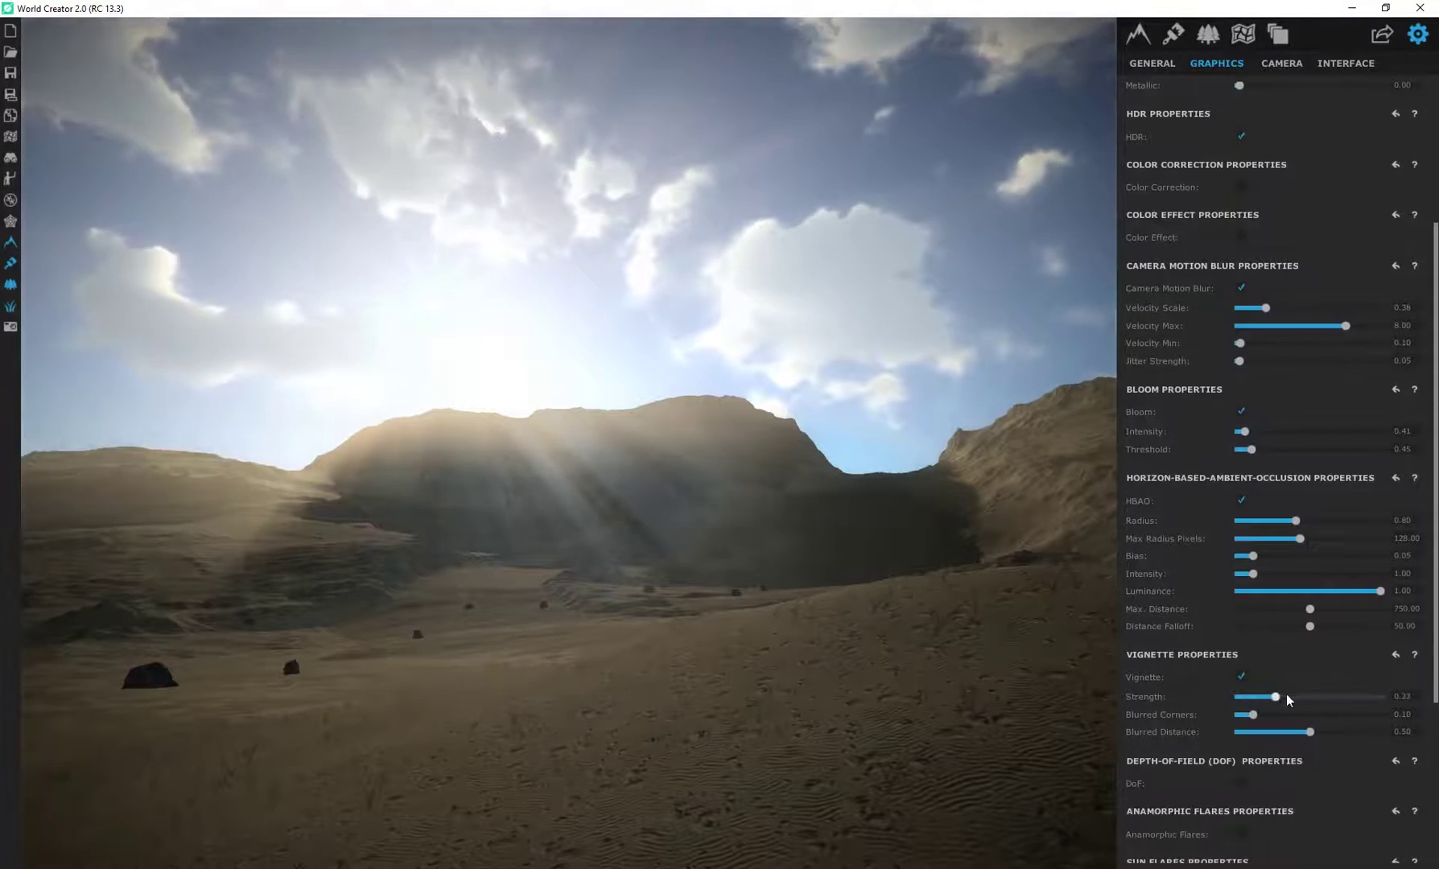
mouse_move(1286, 694)
left_mouse_down()
mouse_move(1305, 702)
mouse_move(1280, 708)
left_mouse_up()
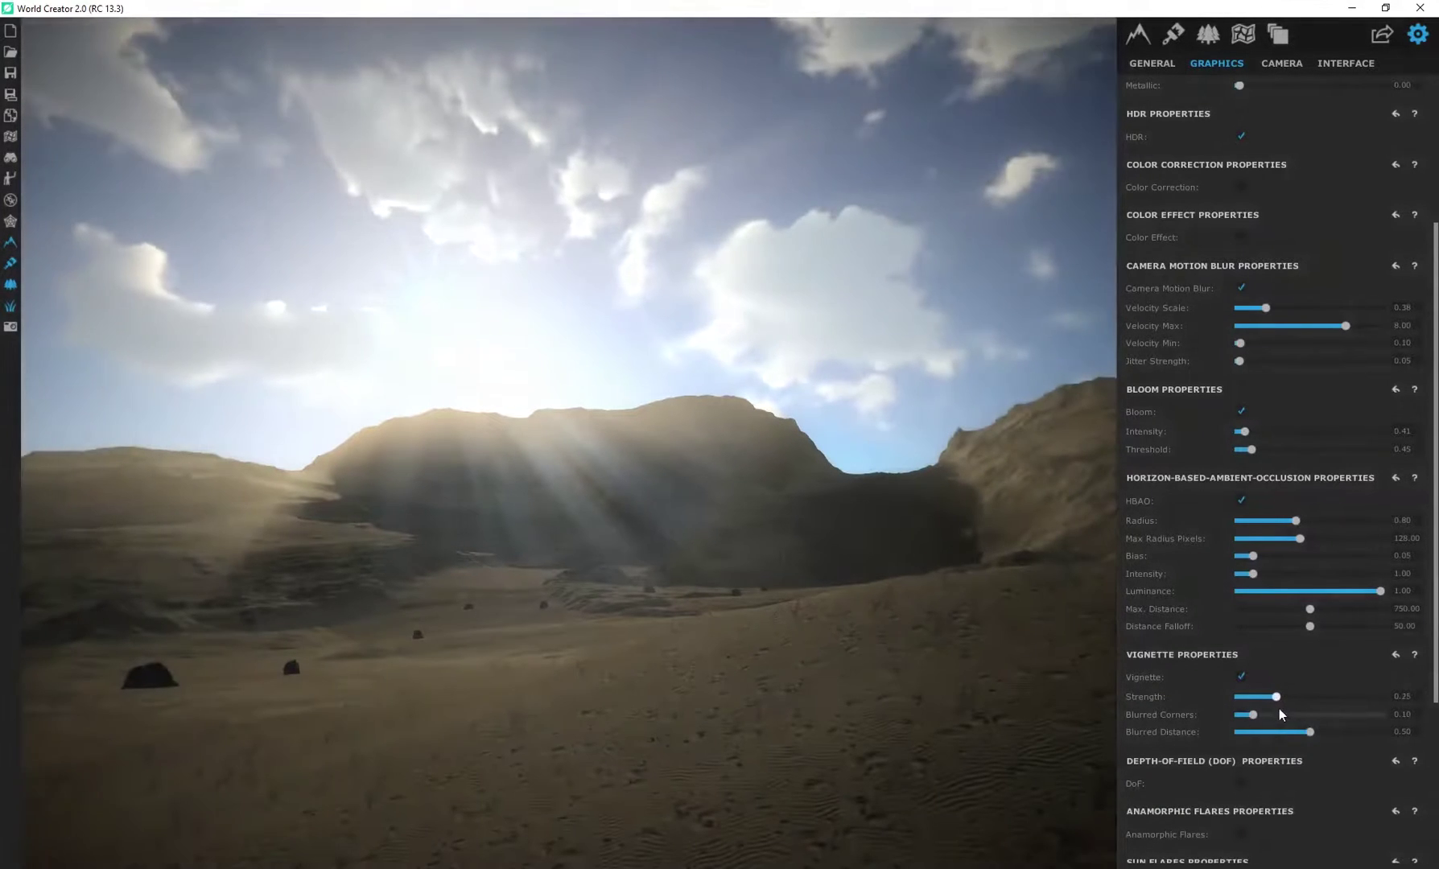
Enable depth of field with focus plane 9.47, near blur radius 11.00 and far blur radius 1.04, and inspect the dune at close range.
left_click(1241, 784)
scroll(1189, 795, "down", 2)
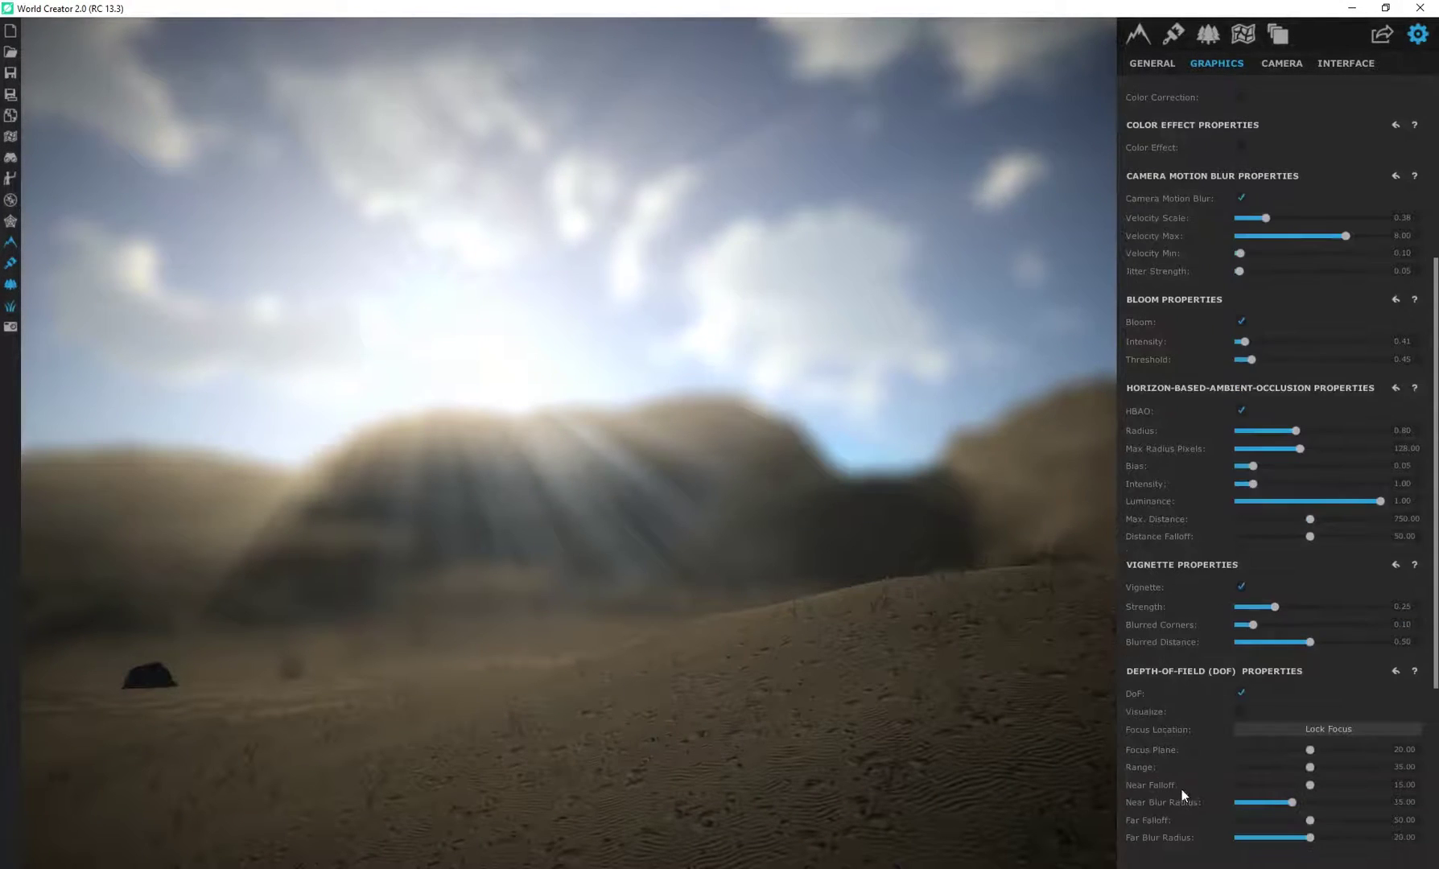
left_click_drag(1318, 749, 1386, 753)
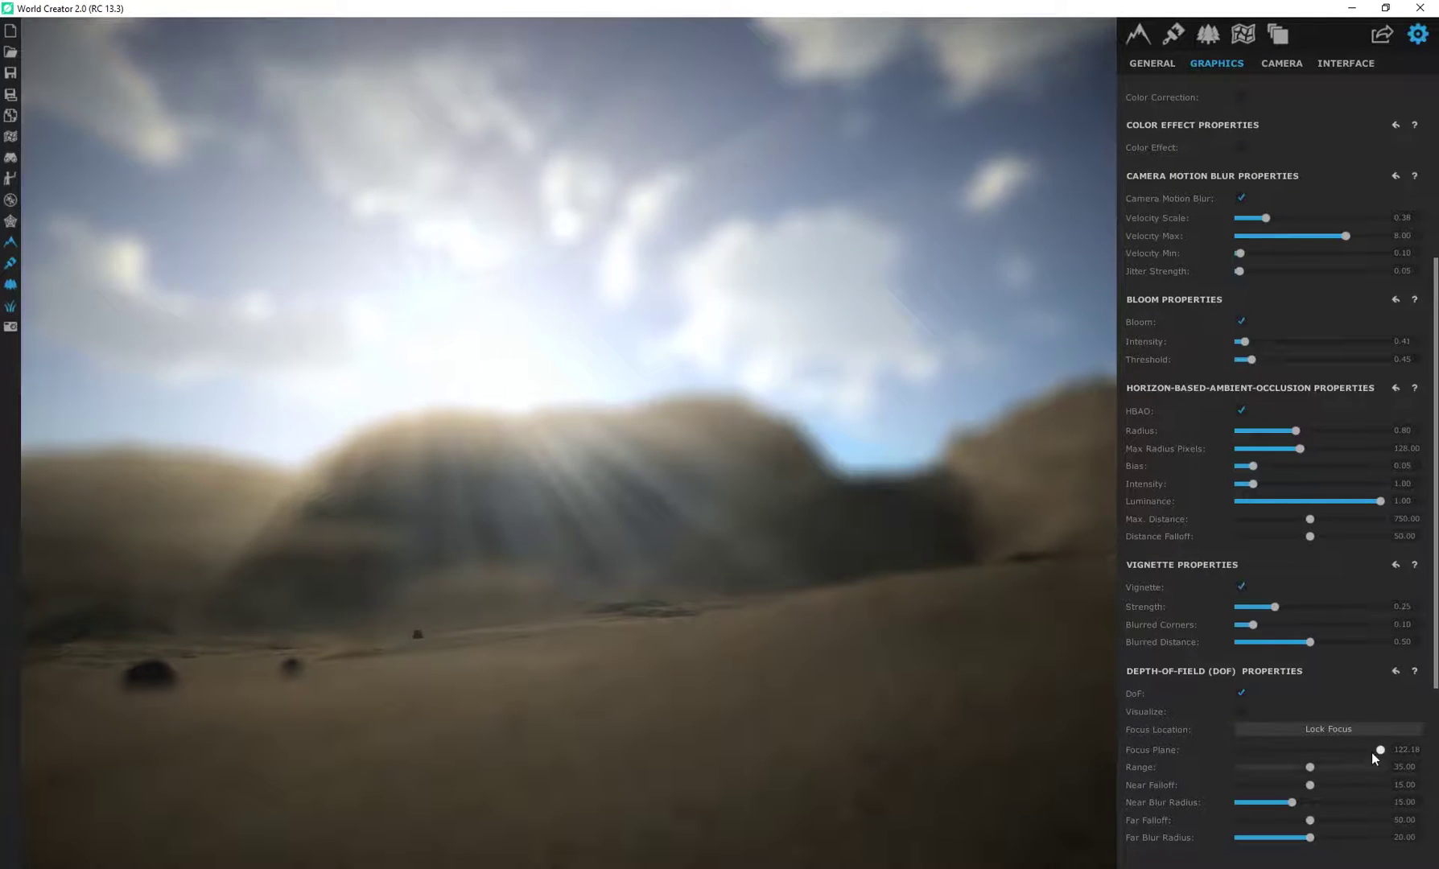
left_click_drag(1374, 751, 1241, 838)
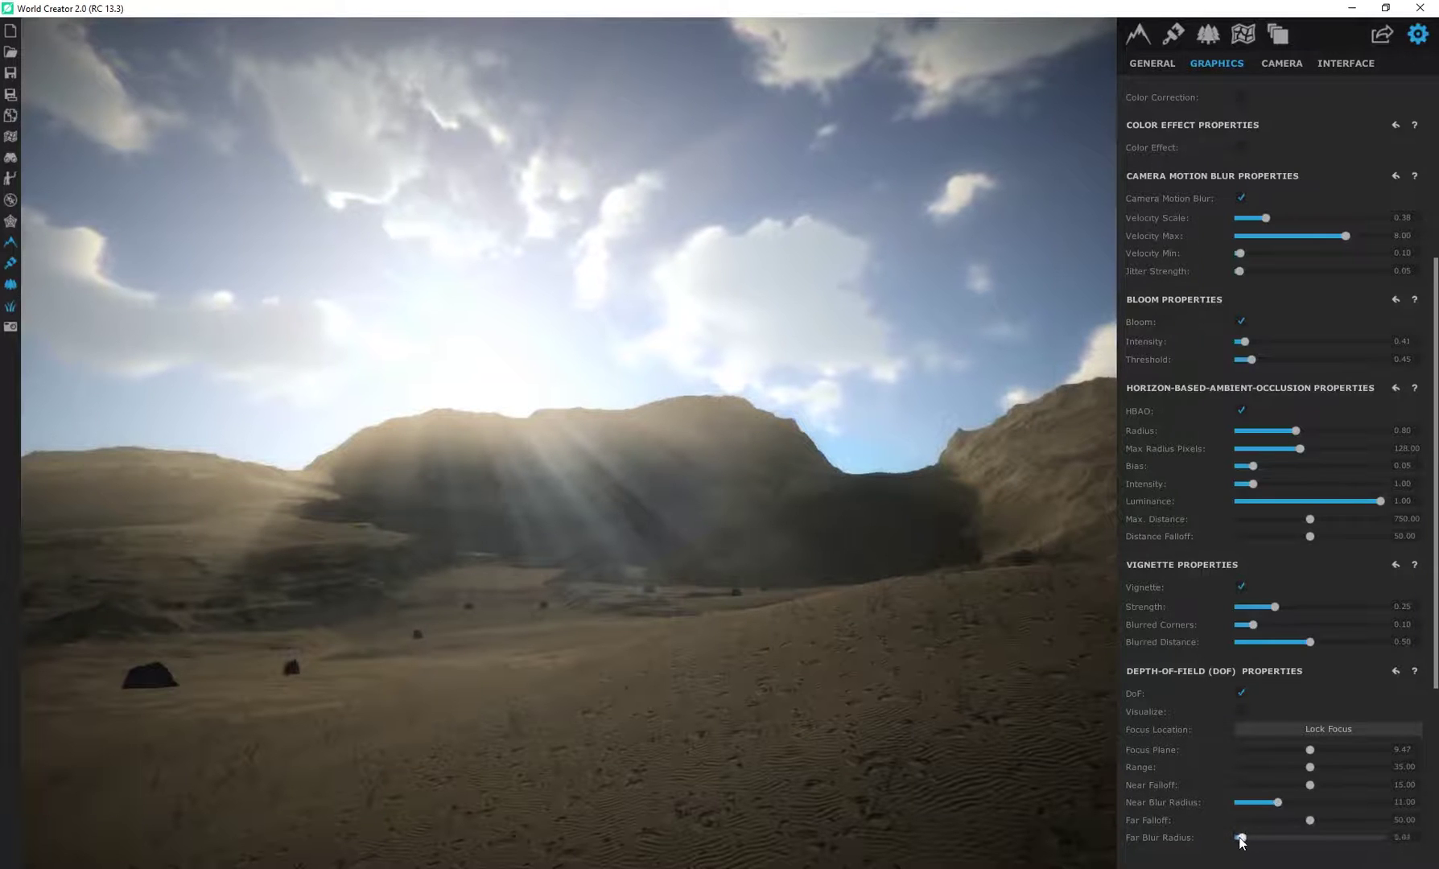
right_click_drag(600, 712, 598, 692)
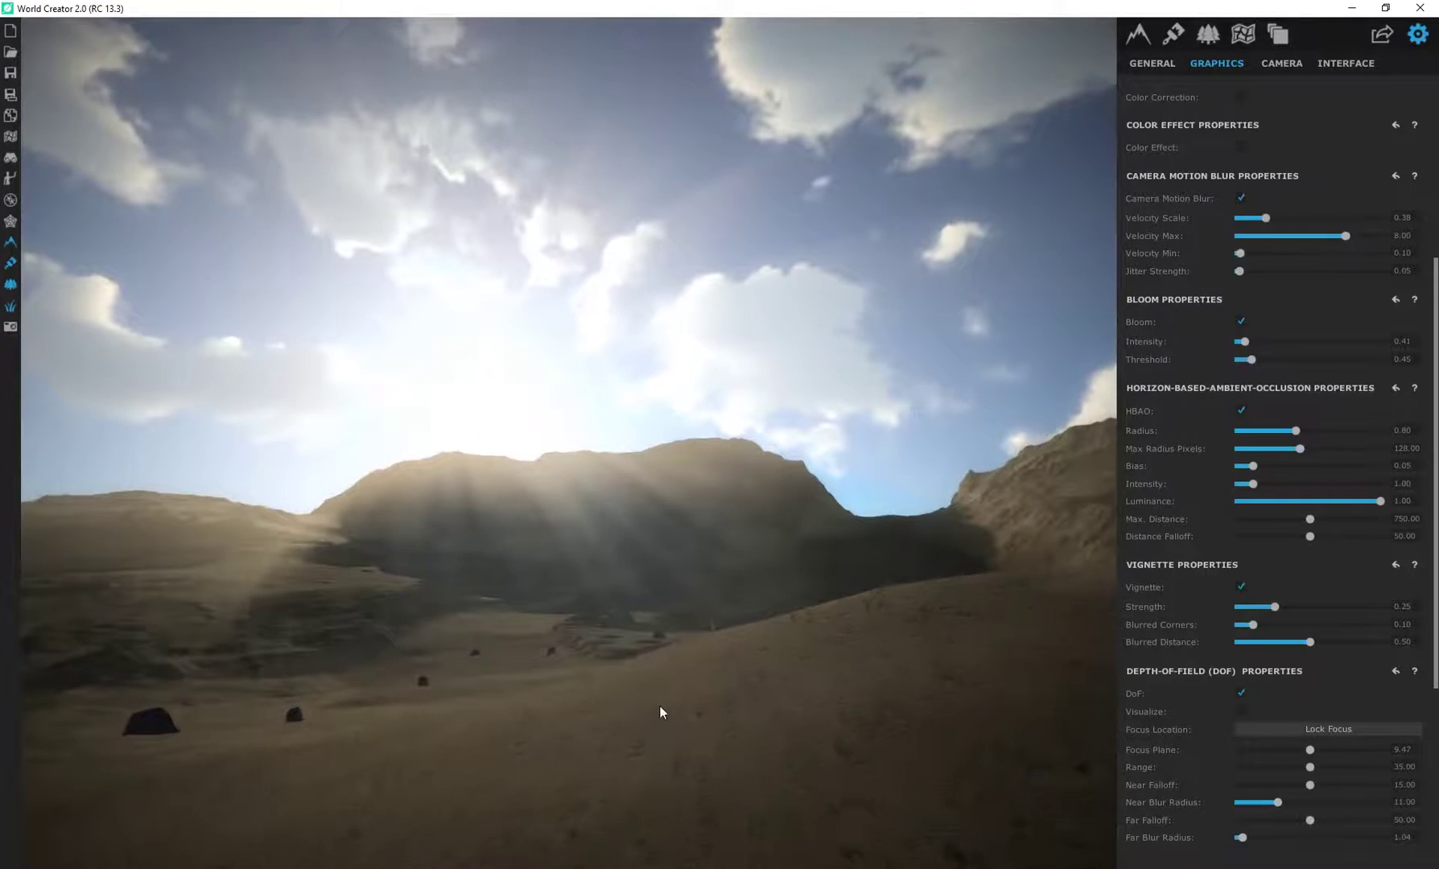
key("q")
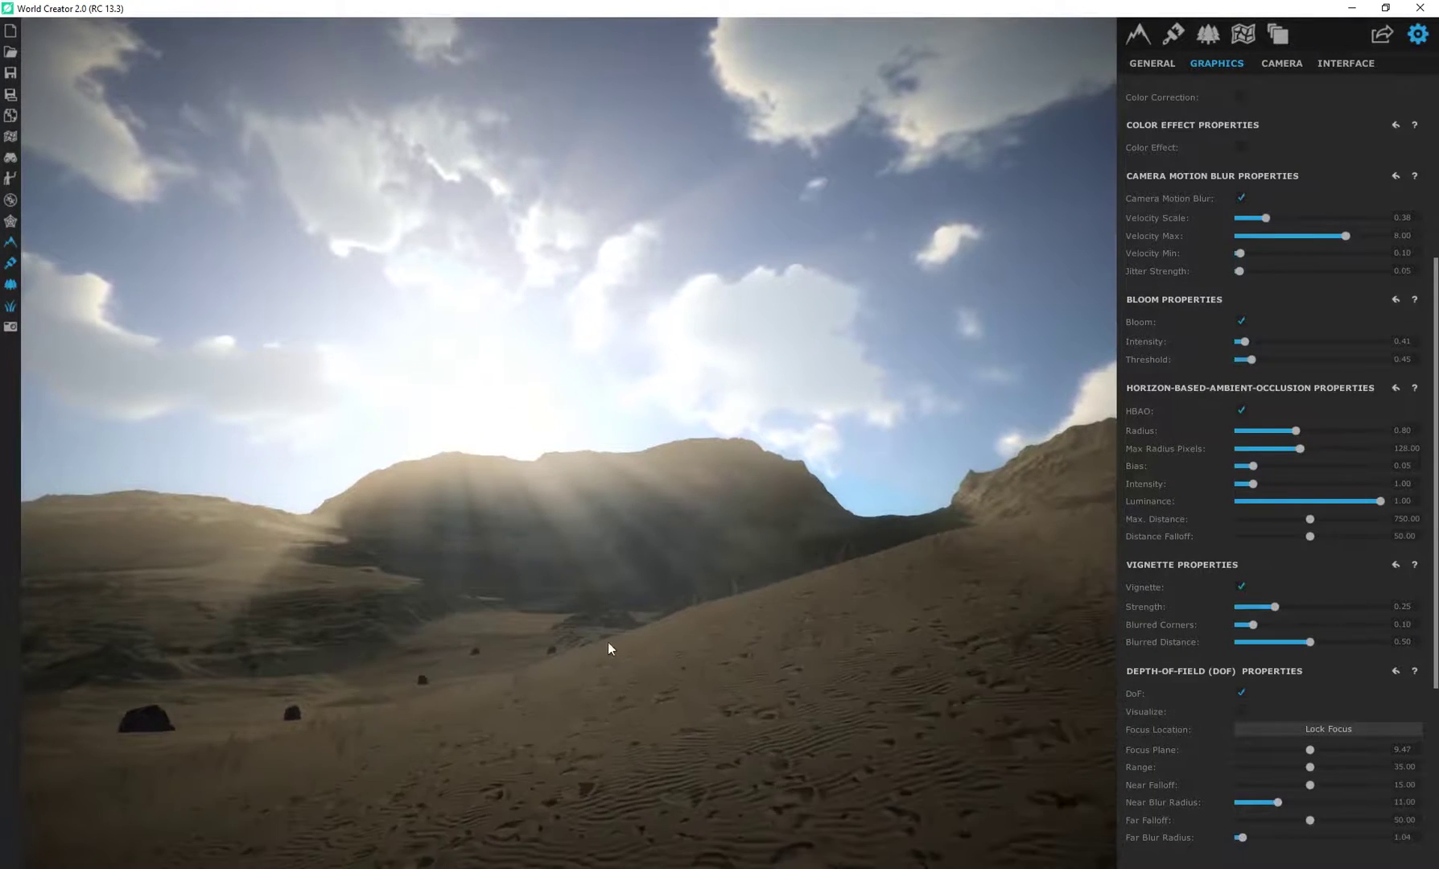
mouse_move(607, 643)
right_mouse_down()
mouse_move(550, 672)
mouse_move(465, 684)
mouse_move(597, 666)
right_mouse_up()
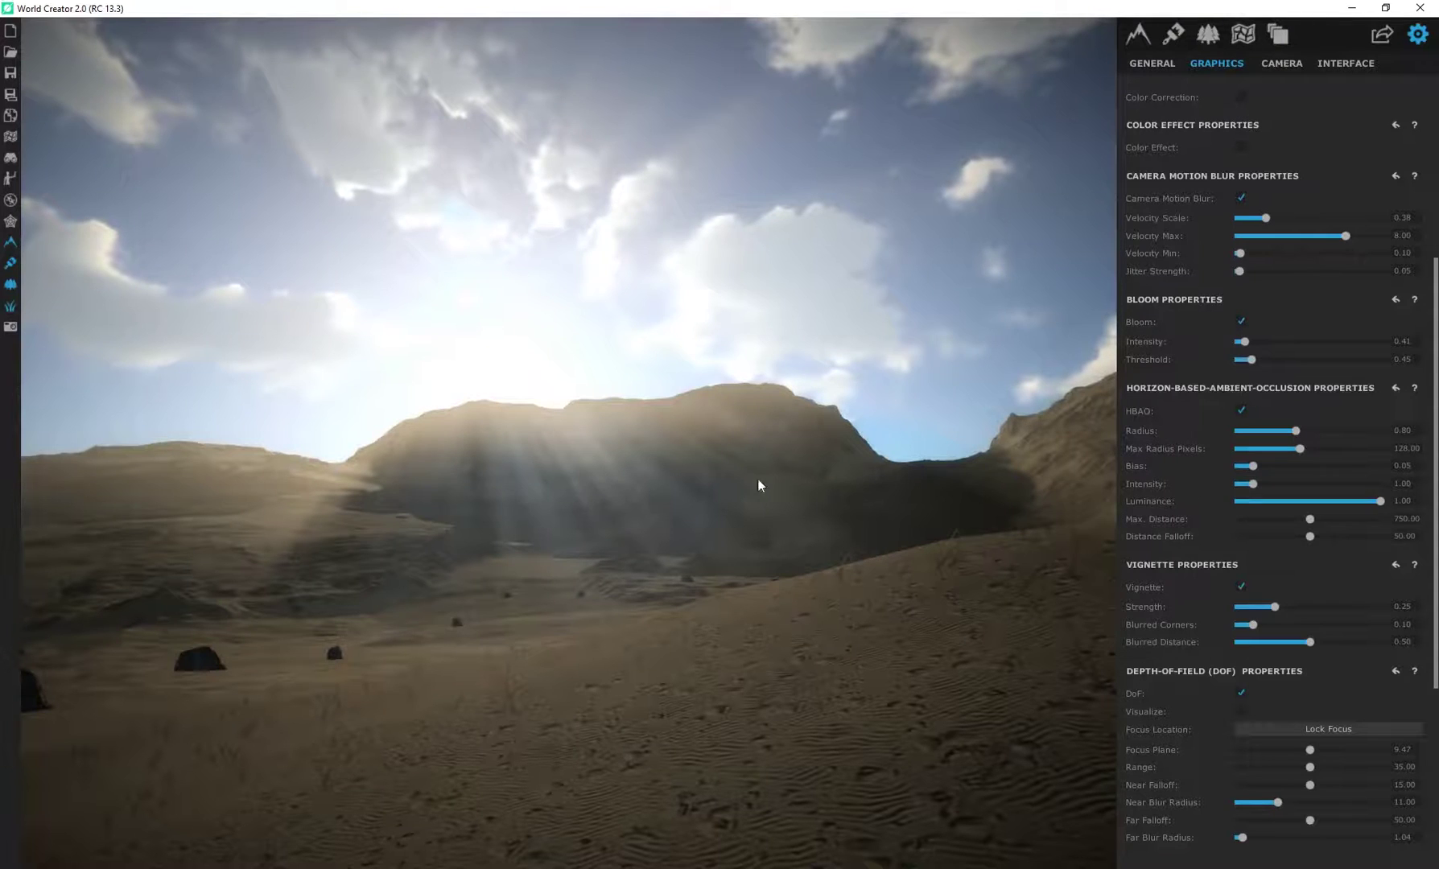
middle_click_drag(594, 606, 602, 603)
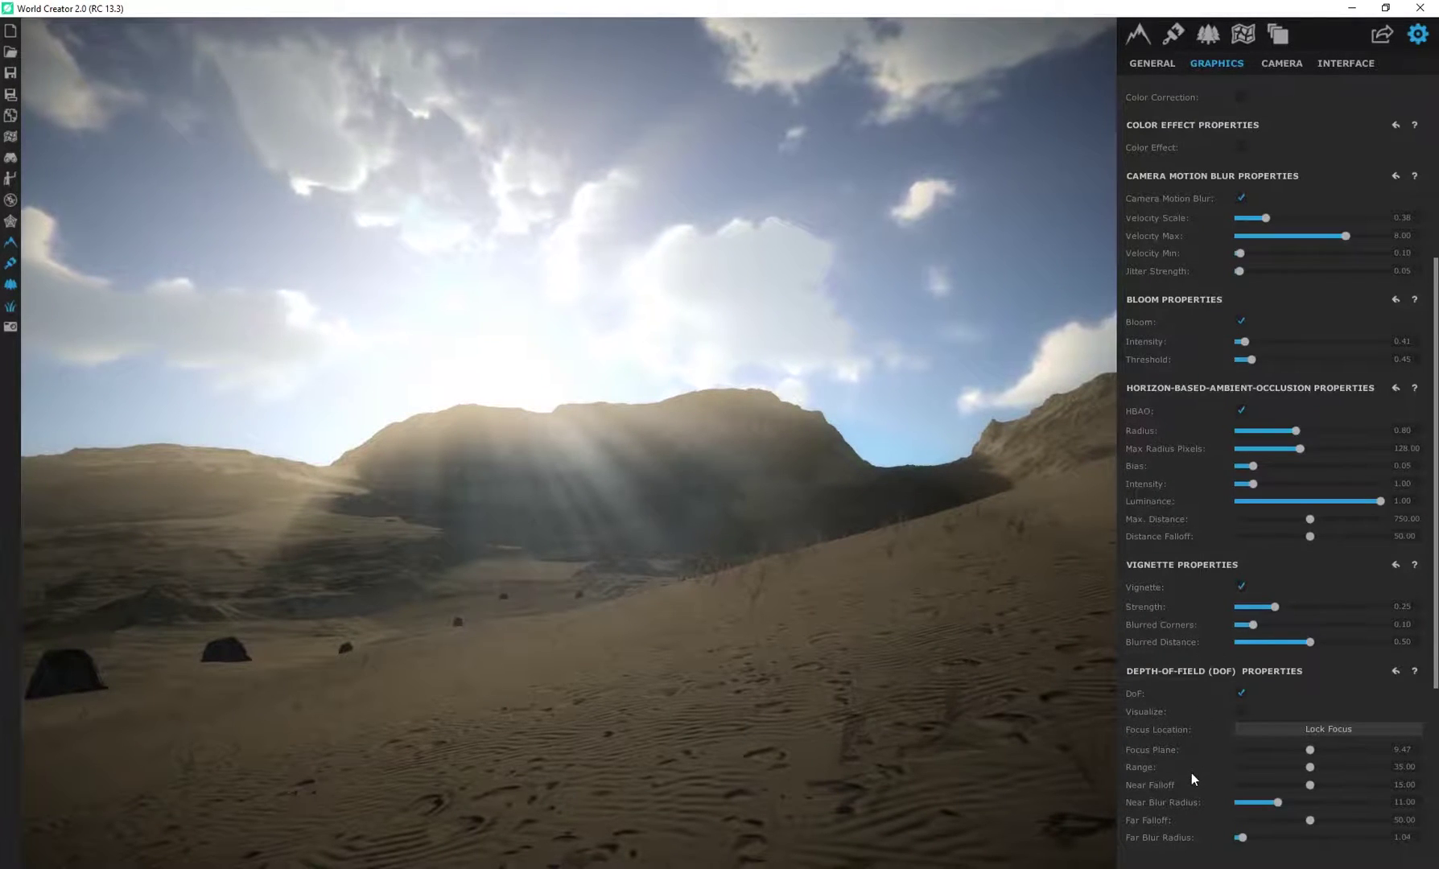
Preview the anamorphic flares effect and switch it back off.
scroll(1215, 781, "down", 2)
scroll(1244, 791, "down", 1)
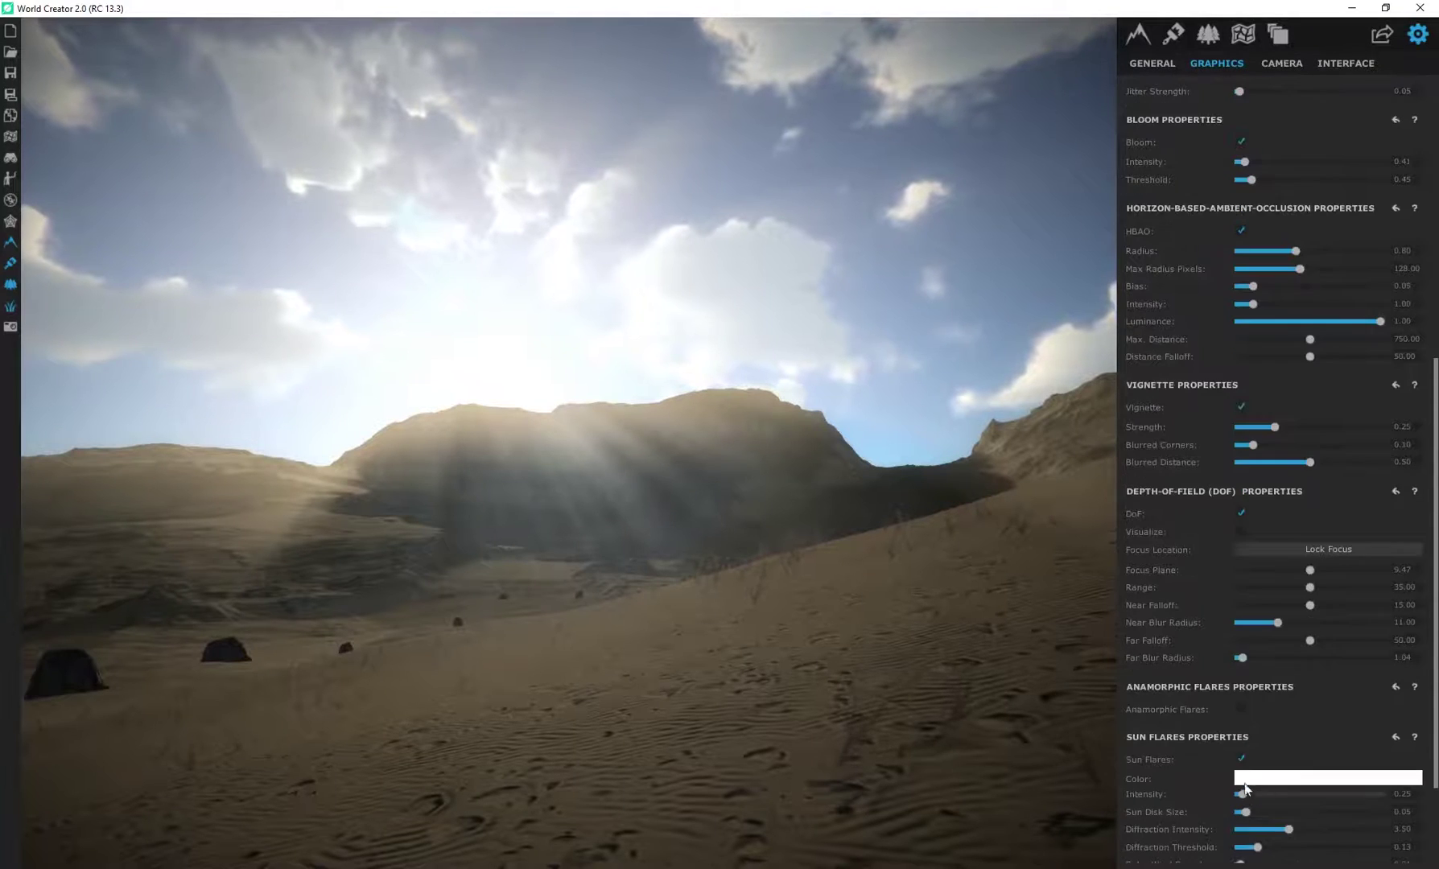
left_click(1240, 710)
left_click(1241, 710)
scroll(1285, 734, "down", 1)
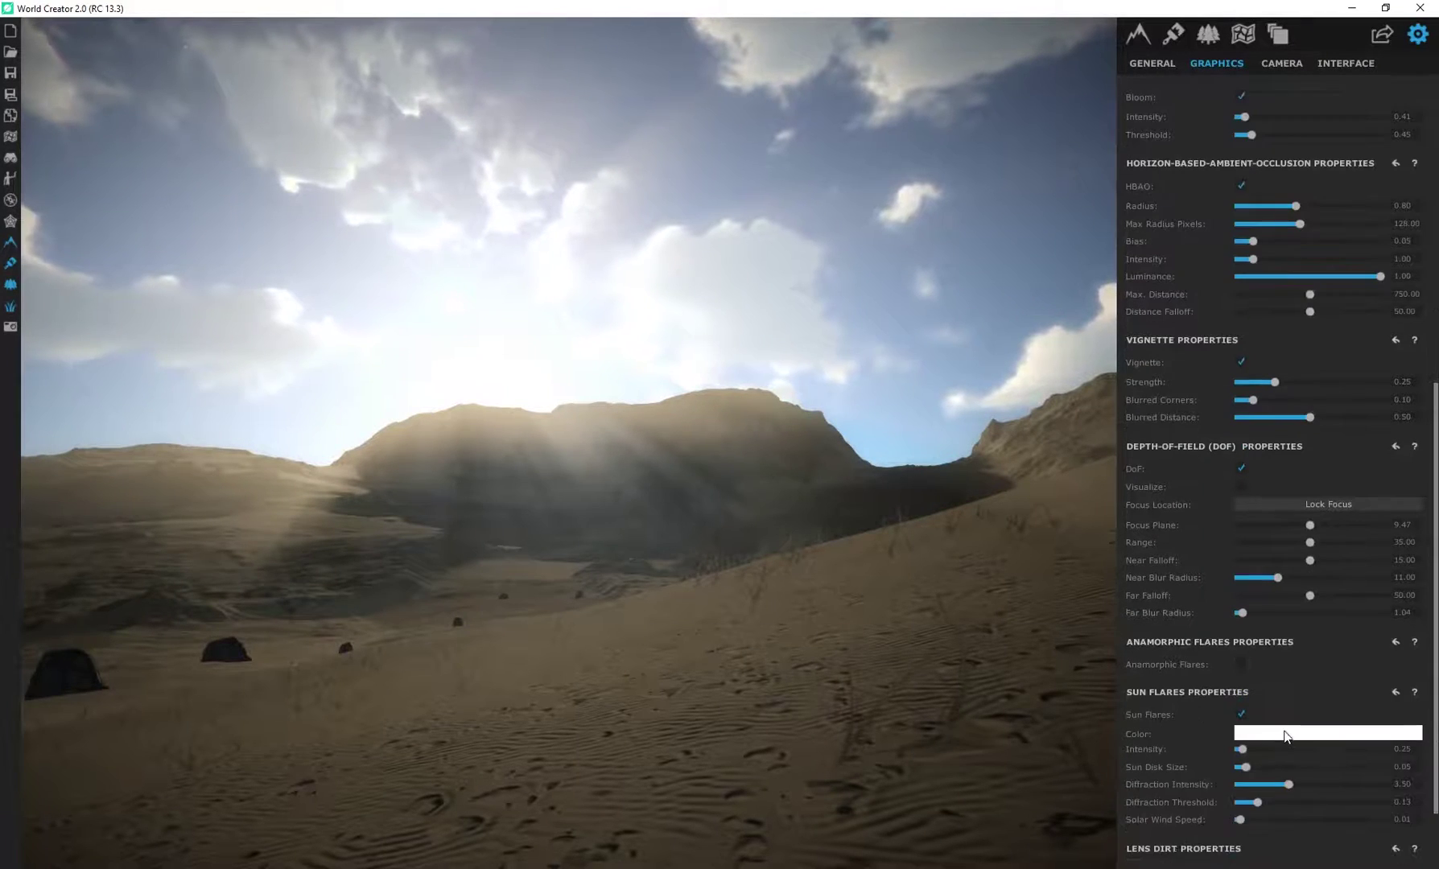
Try the lens dirt effect at an intensity of 0.72 and disable it again.
scroll(1256, 732, "down", 2)
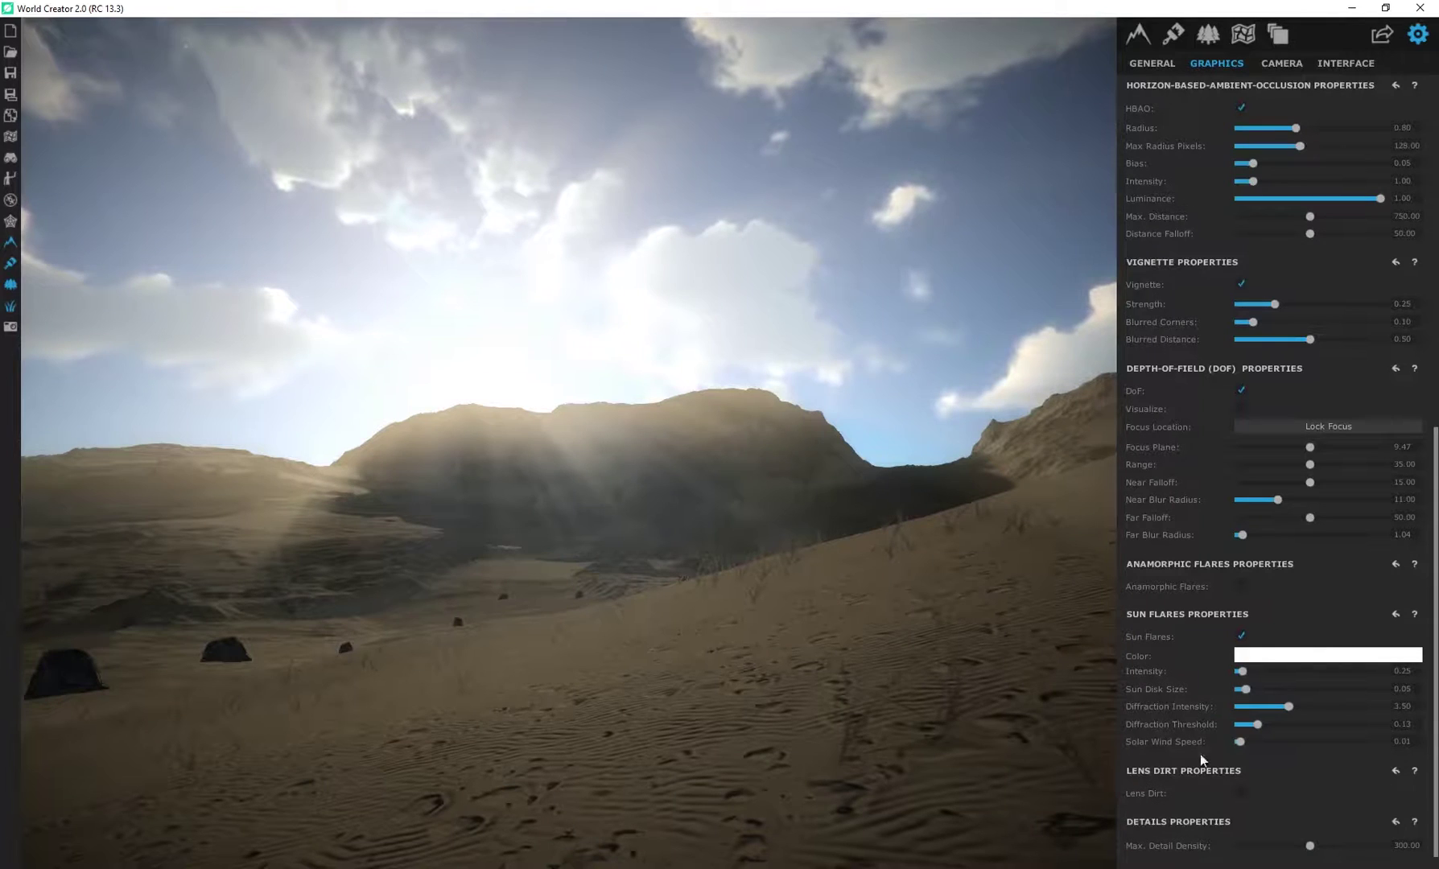
left_click(1241, 792)
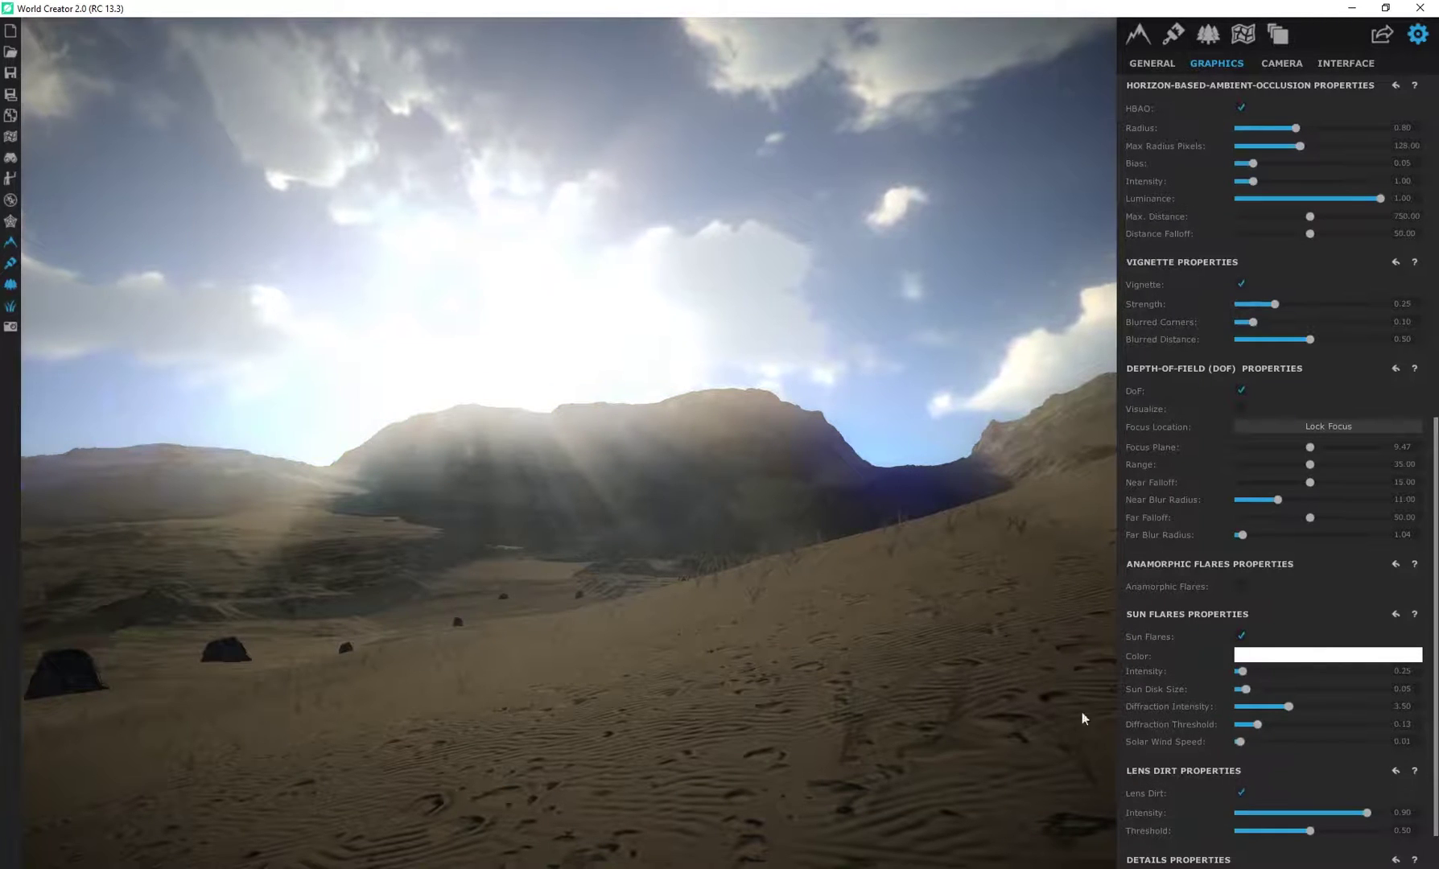
left_click(1340, 812)
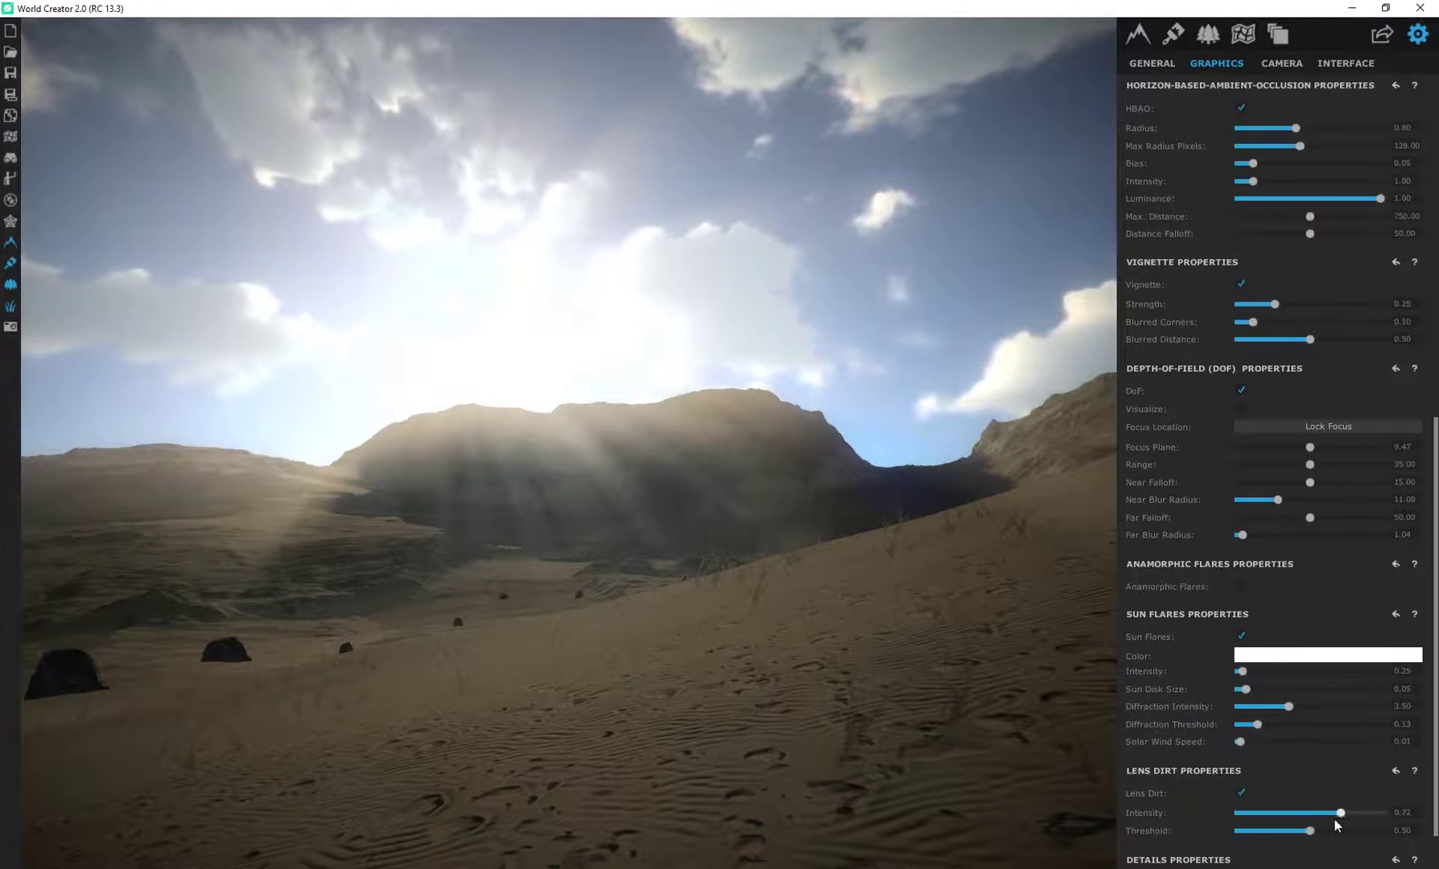
left_click(1241, 793)
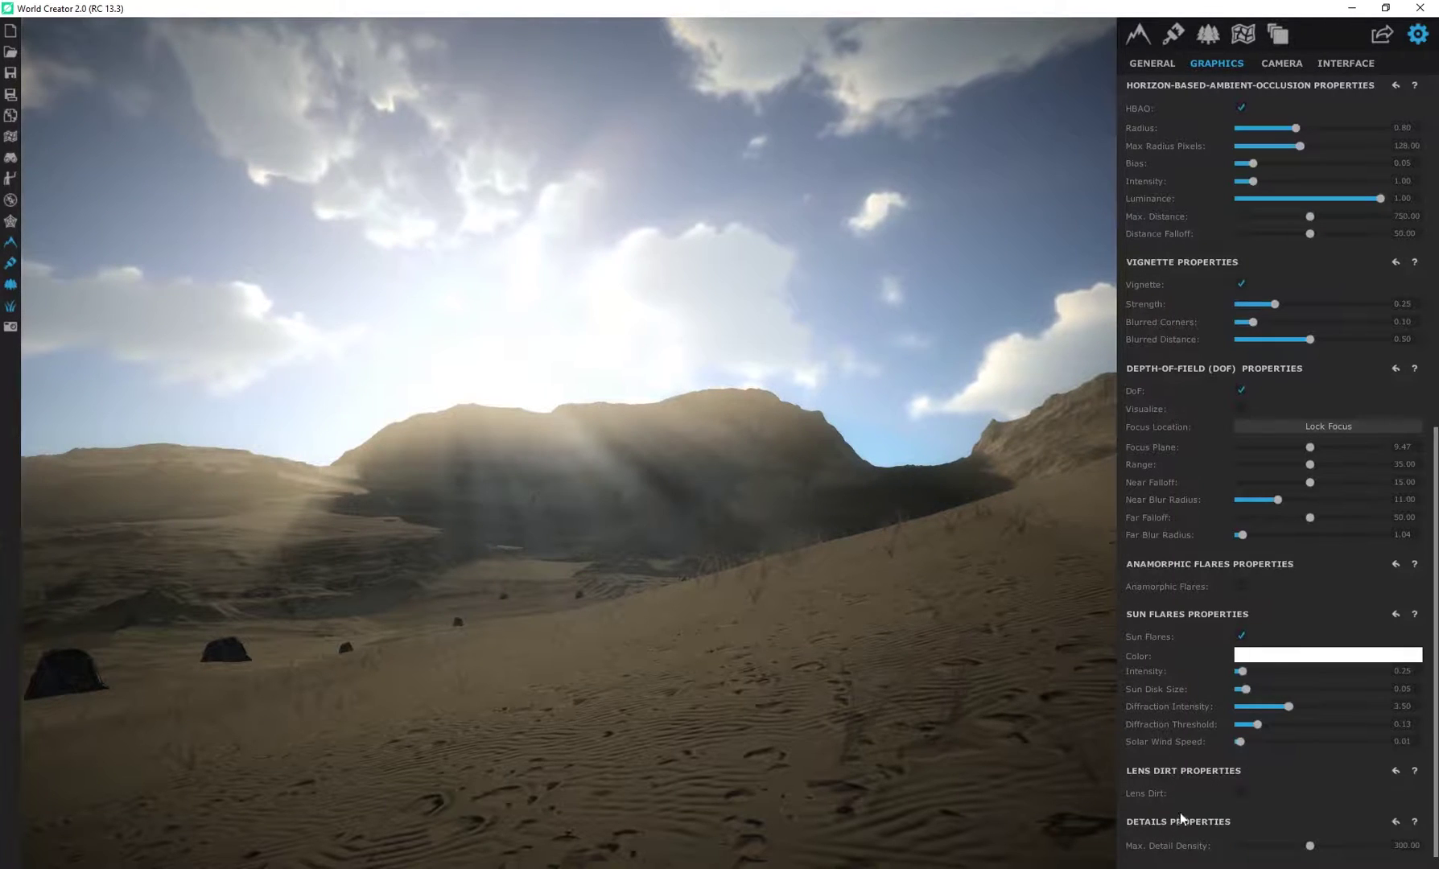
scroll(1178, 810, "up", 10)
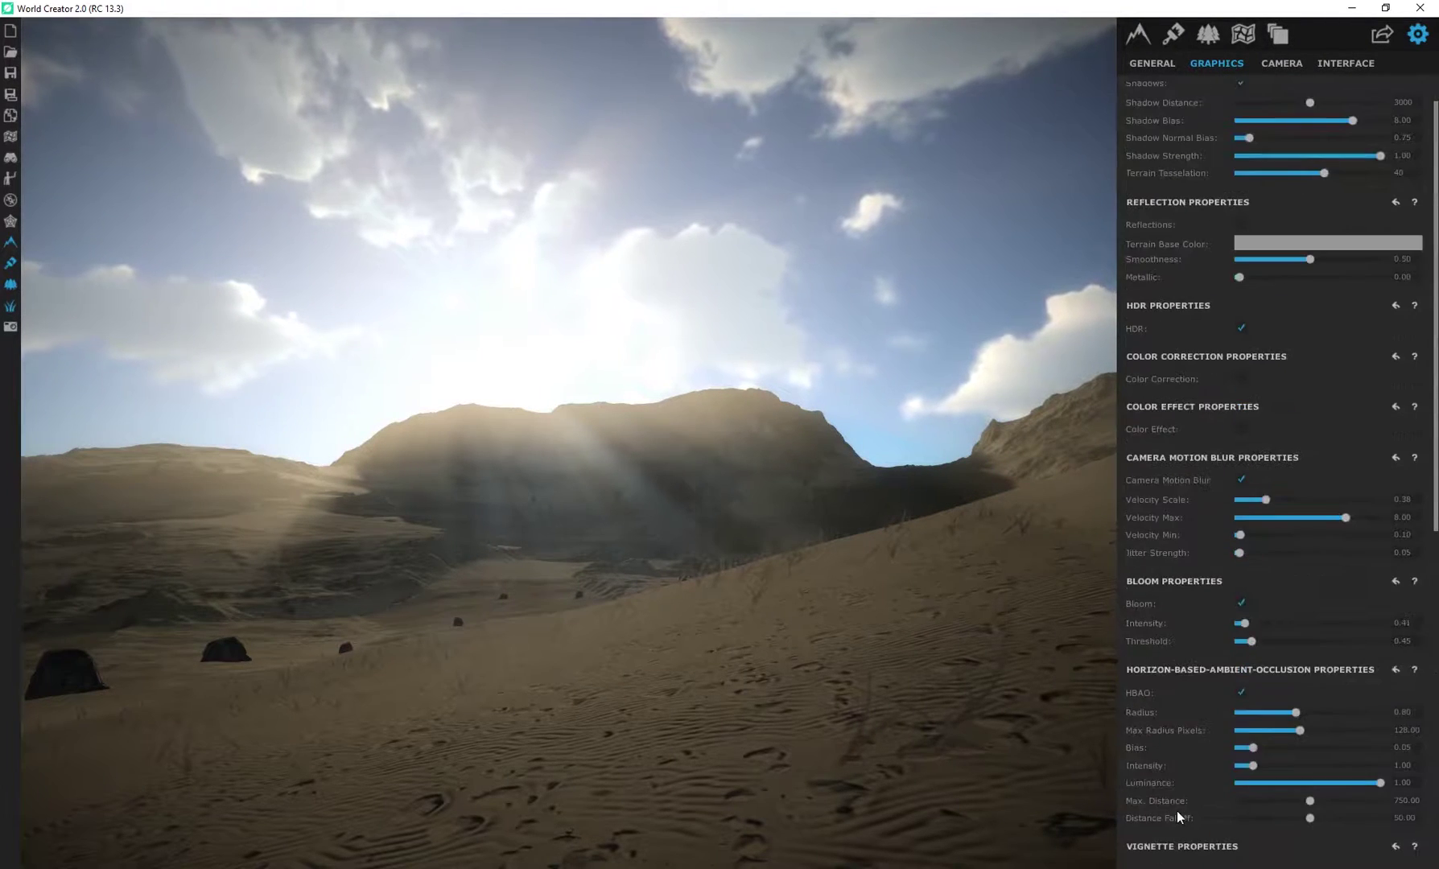
scroll(1177, 811, "up", 2)
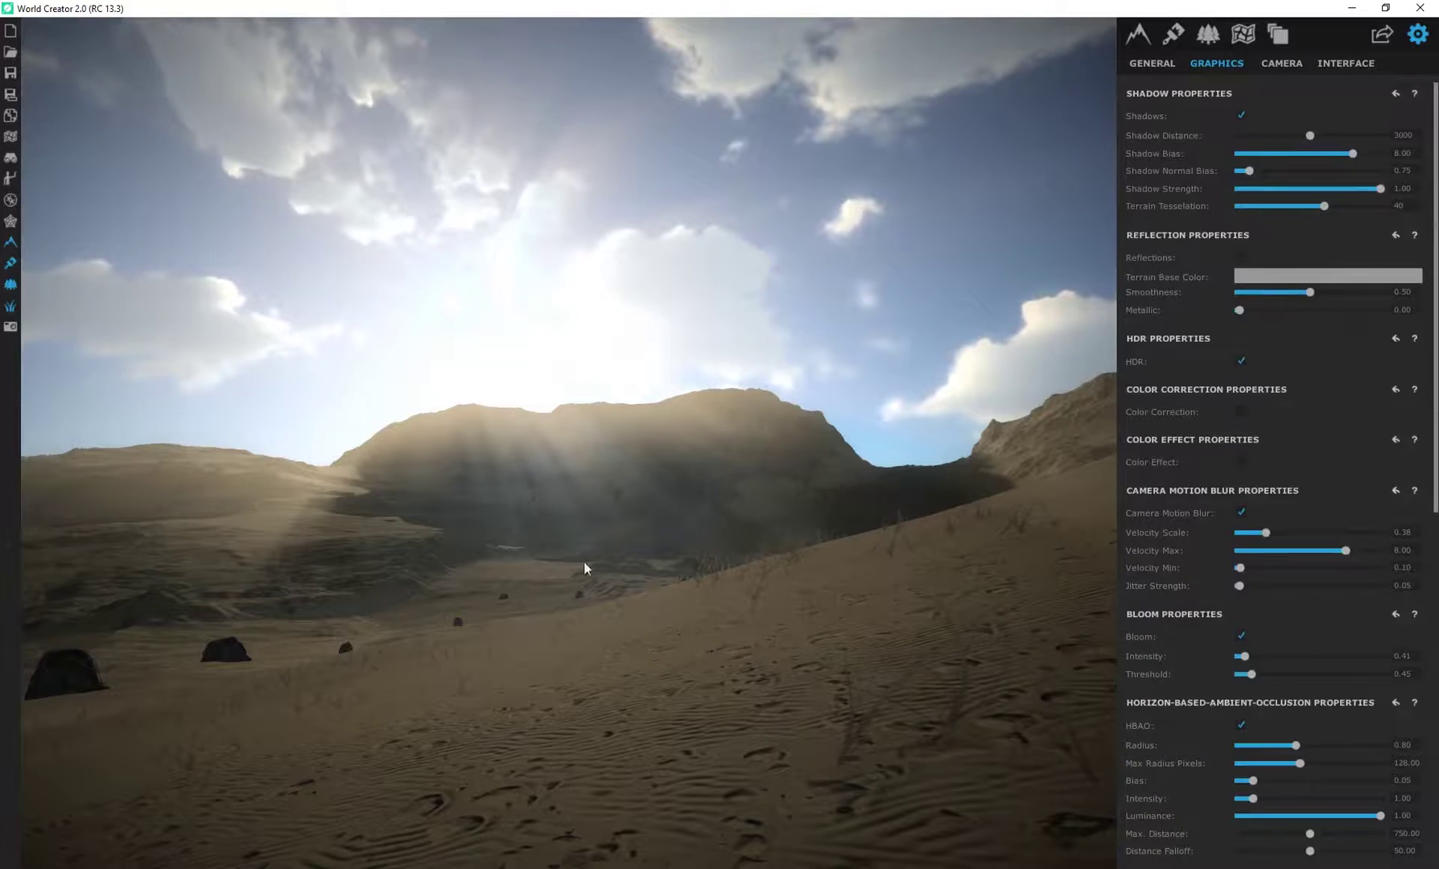
Inspect the dune and its rocks from closer viewpoints and review the camera properties, including the field of view.
right_click_drag(567, 577, 583, 575)
key("w")
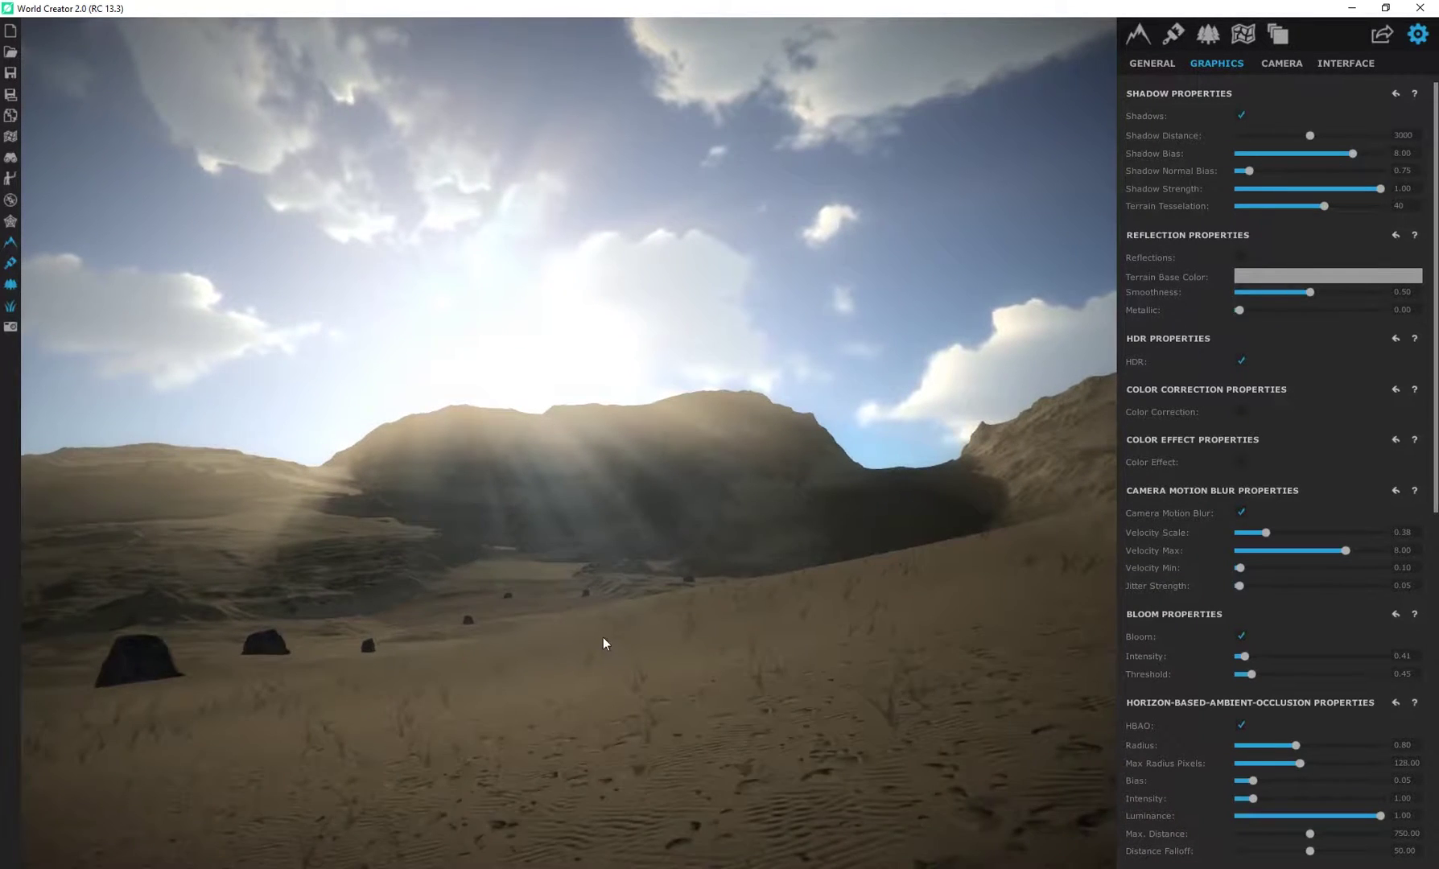
right_click_drag(603, 636, 604, 627)
key("w")
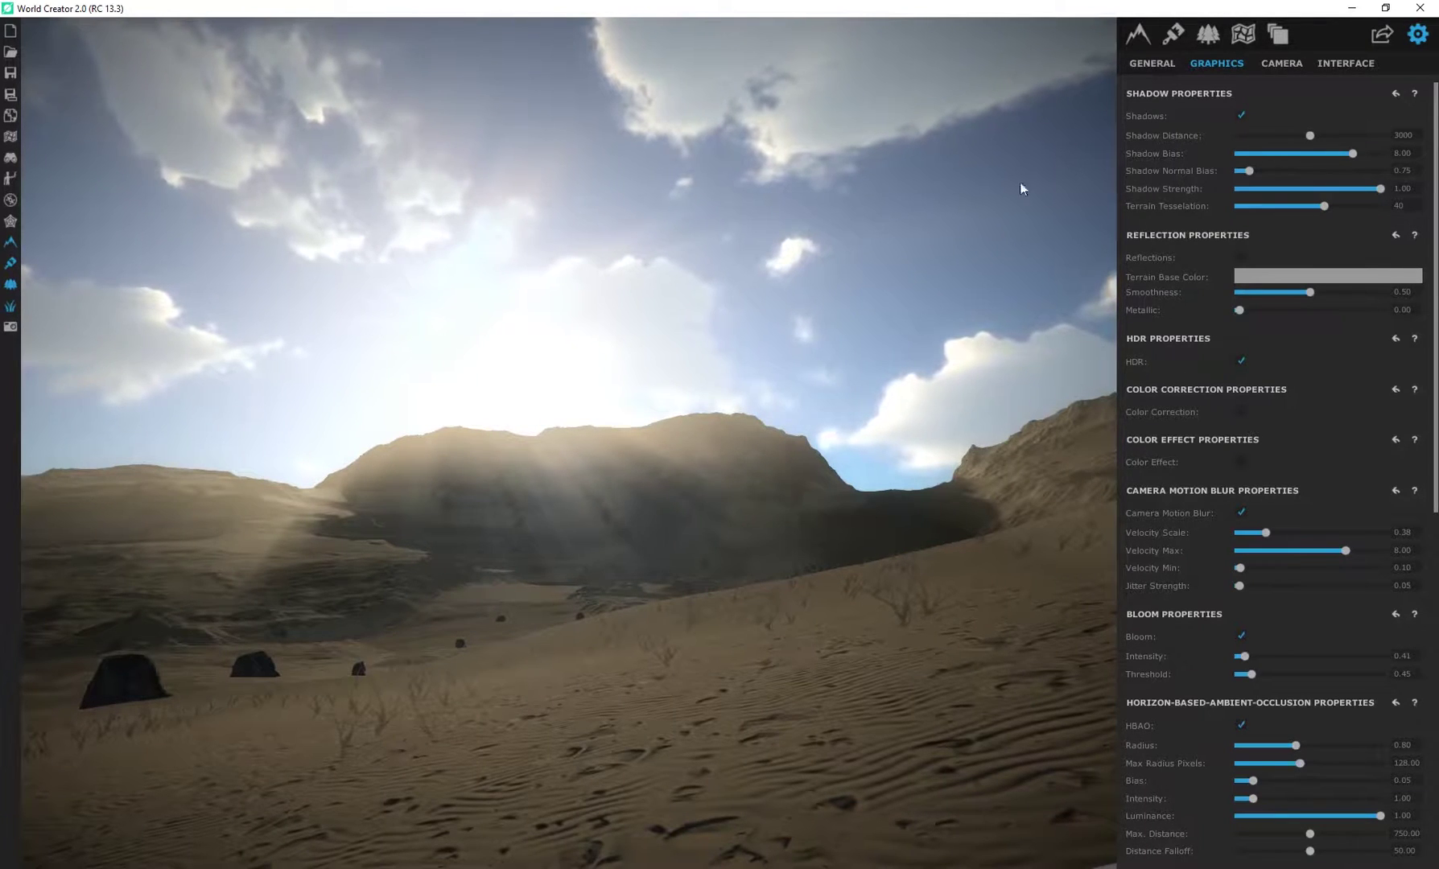
left_click(1274, 67)
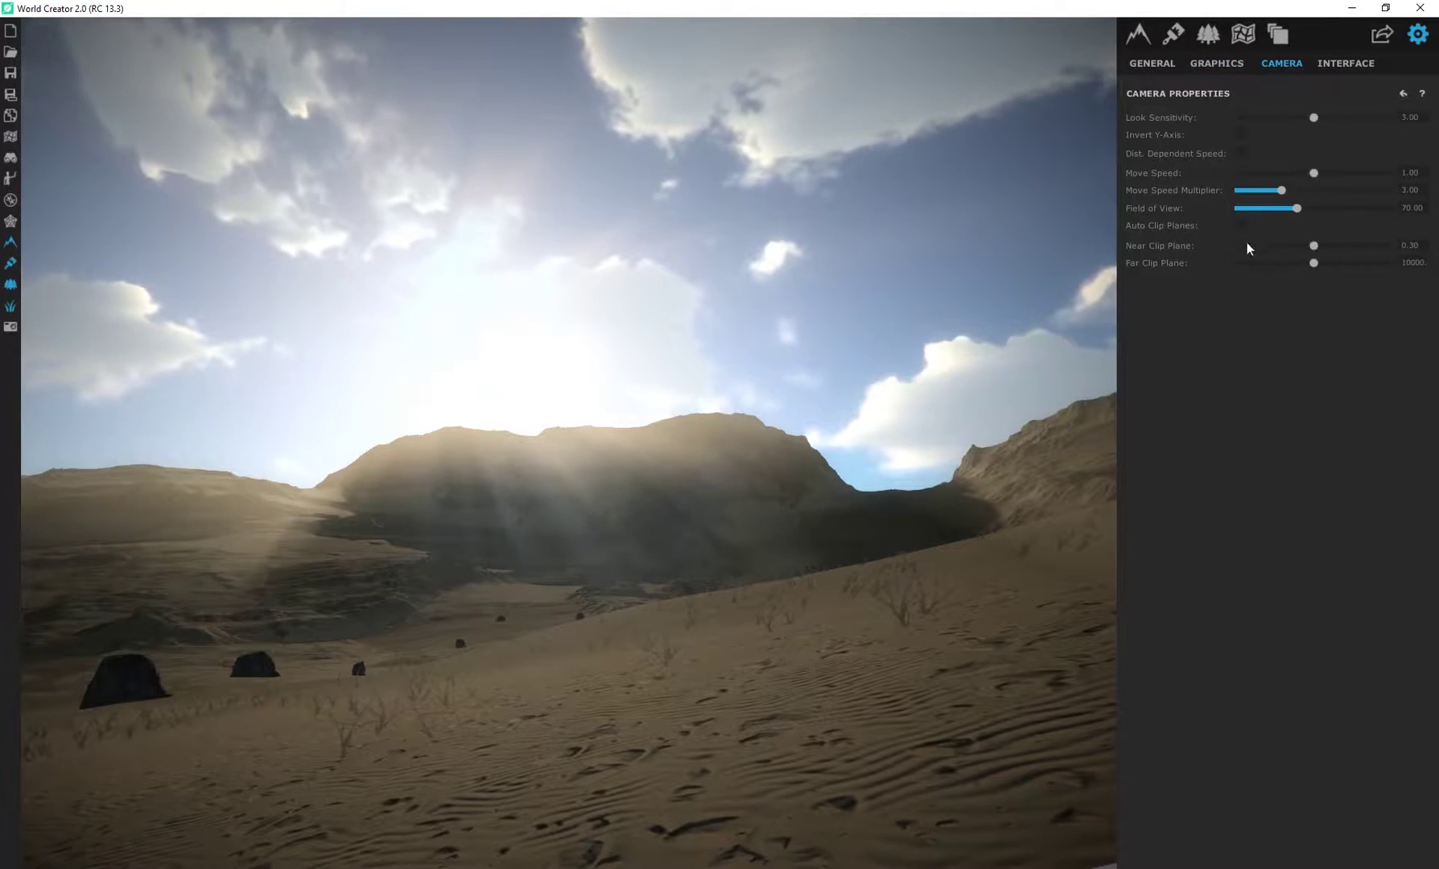
left_click_drag(1297, 207, 1297, 225)
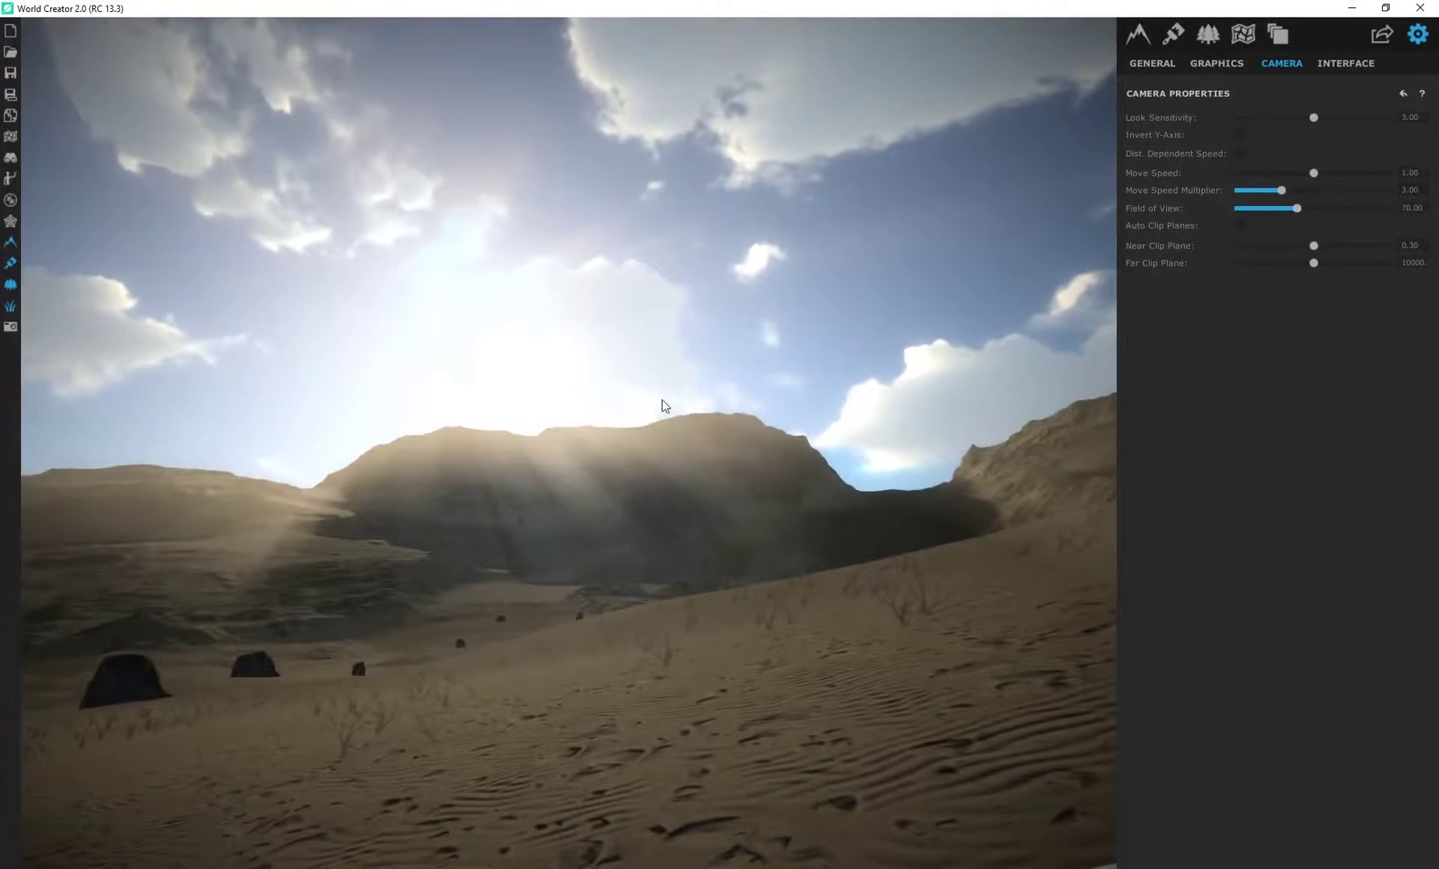
Hide the interface, fly over the valley to examine the sunlit mountains in the full window, and bring the interface back.
key("Tab")
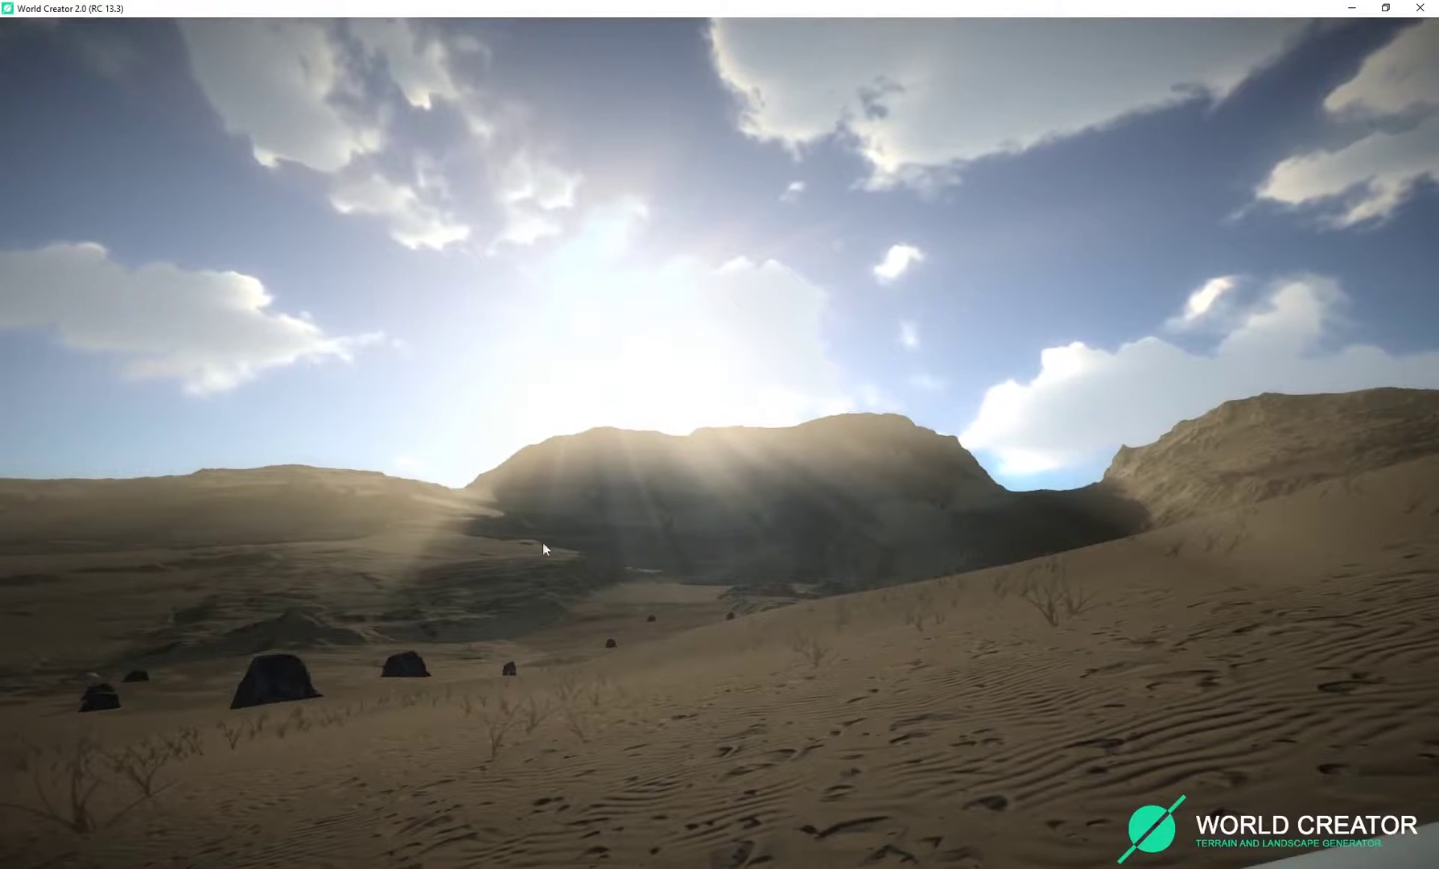
scroll(672, 570, "up", 3)
scroll(678, 568, "down", 2)
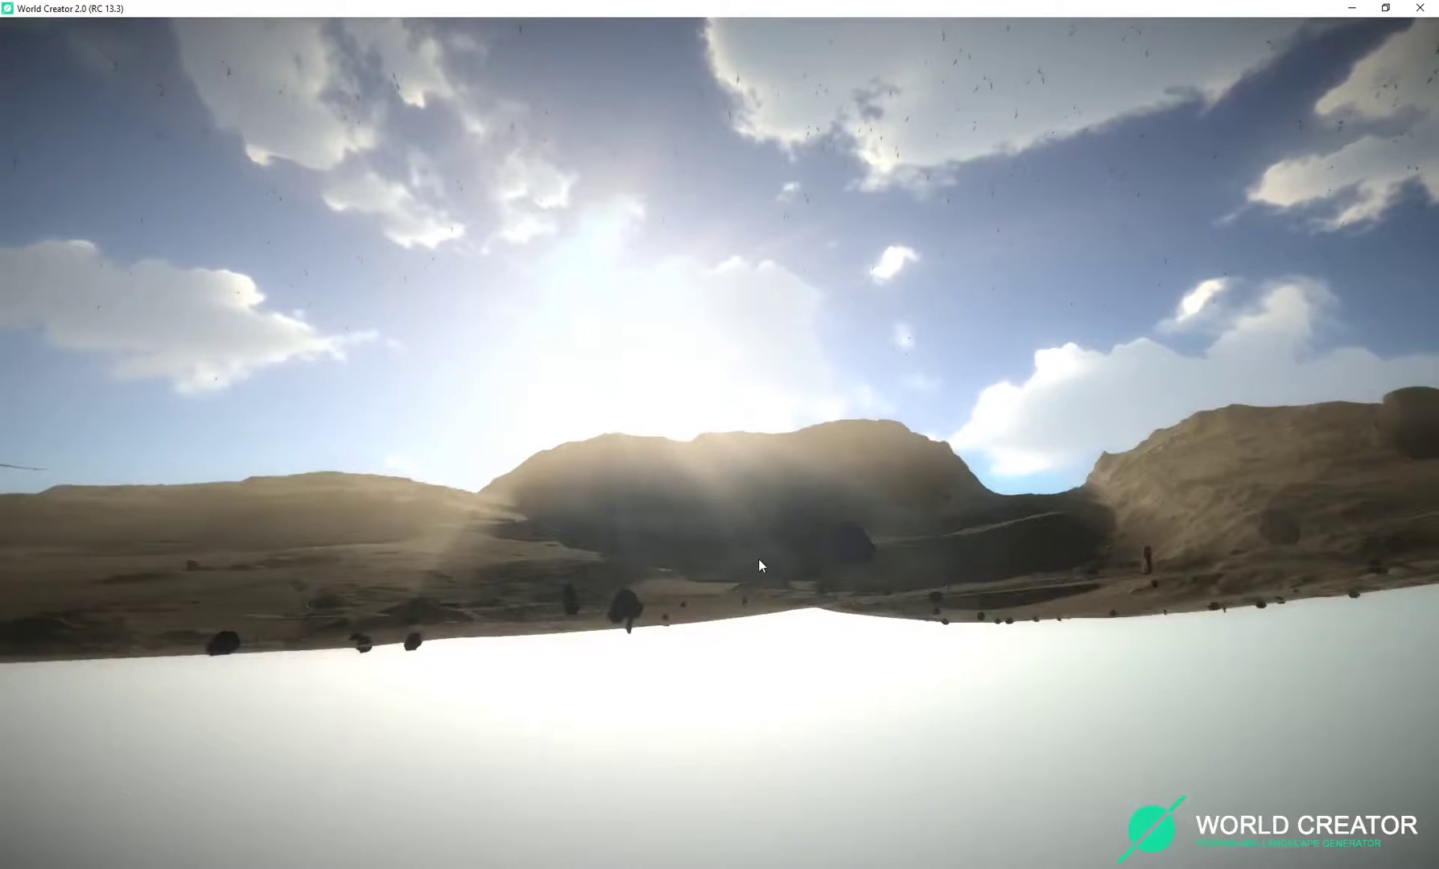
key("f")
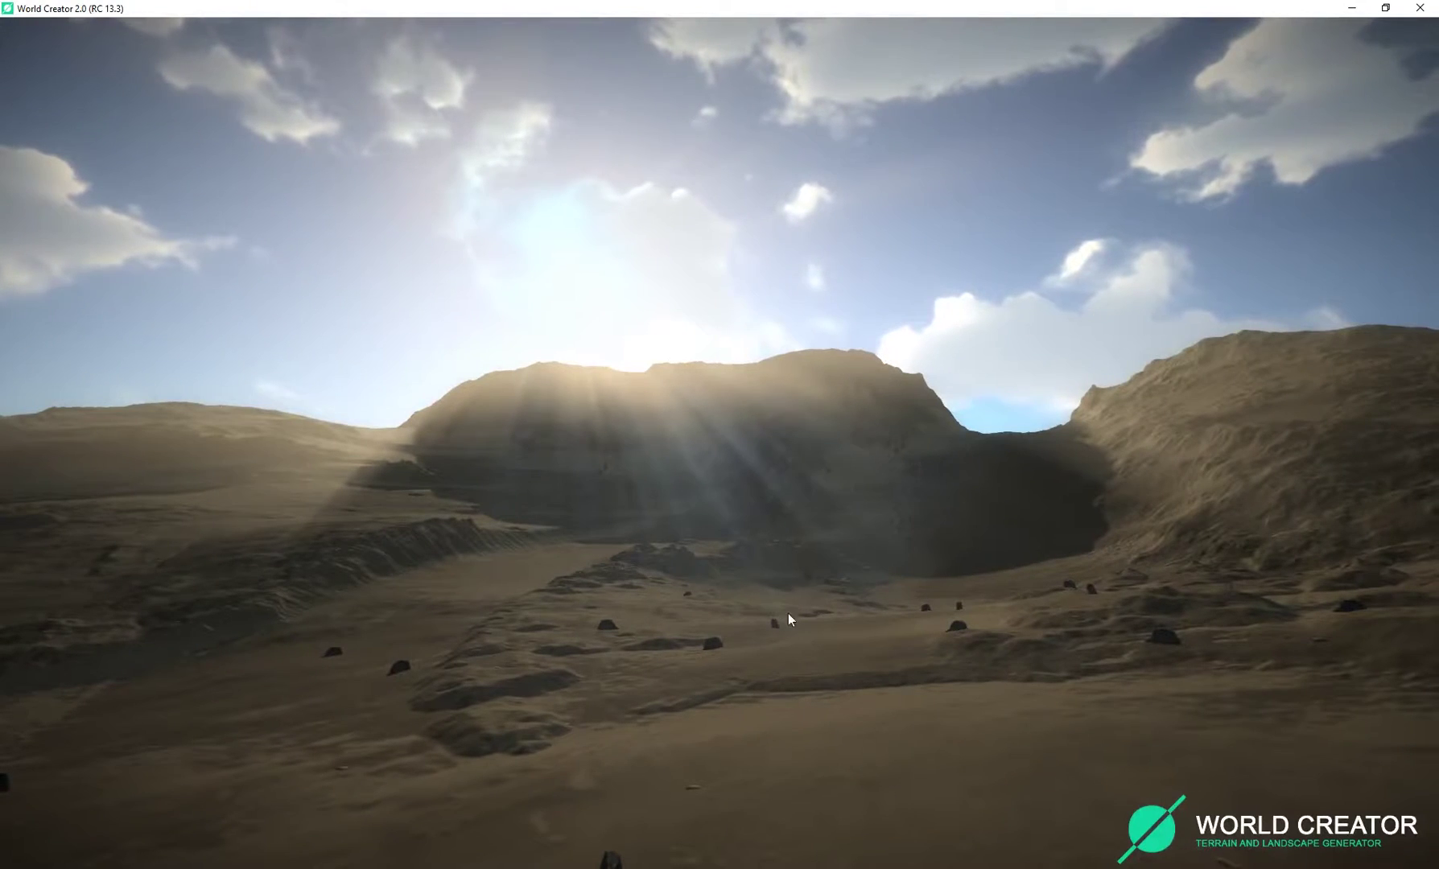
mouse_move(792, 609)
right_mouse_down()
mouse_move(657, 622)
mouse_move(818, 610)
right_mouse_up()
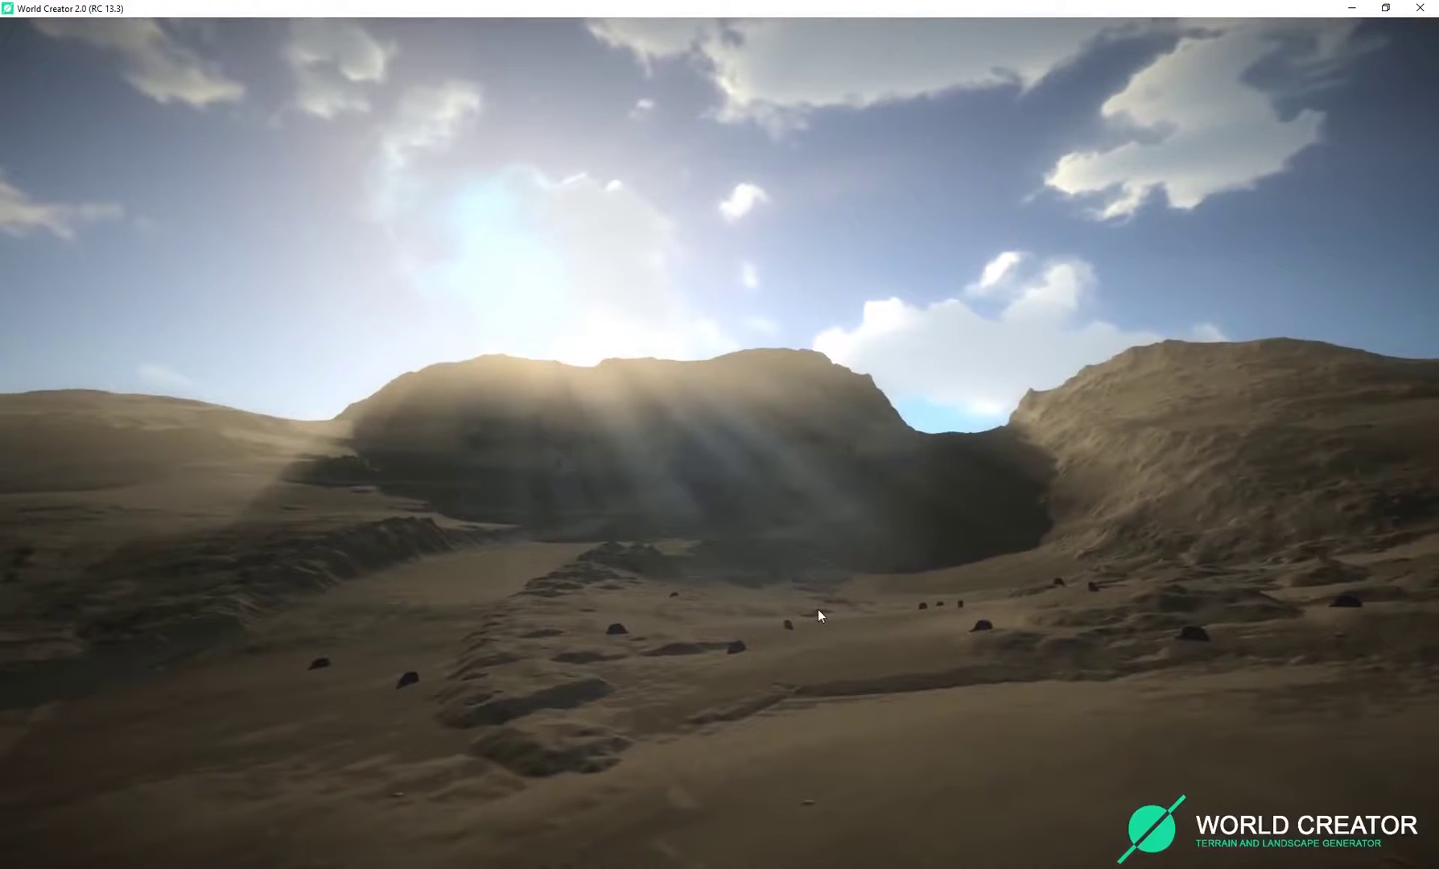
key("Tab")
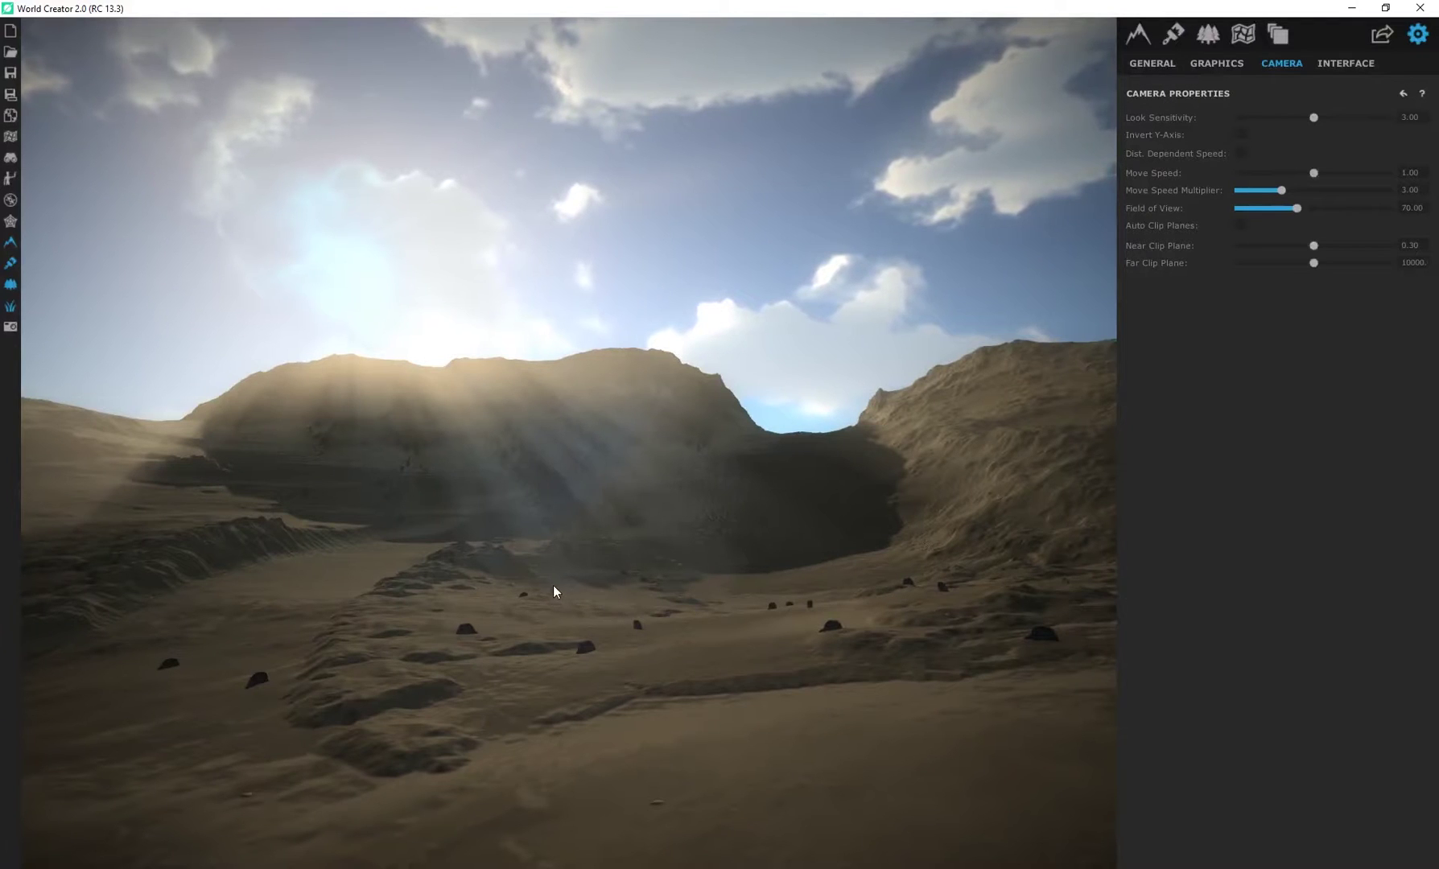
Fly the camera down to the sandy plain and examine the dry grass at ground level against the backlit mountain.
key("w")
right_click_drag(554, 586, 461, 574)
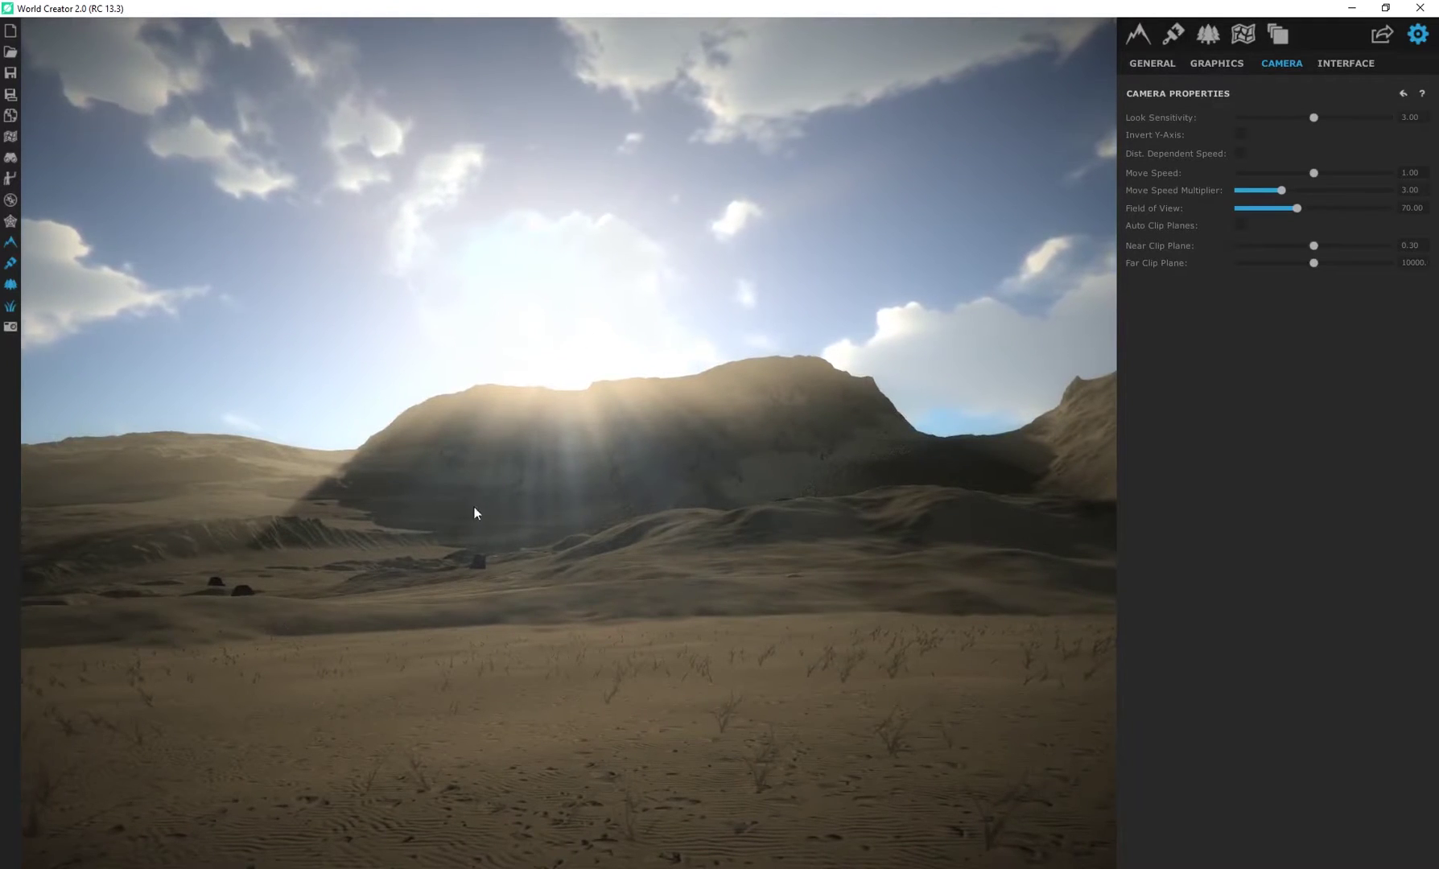
key("w")
mouse_move(475, 510)
right_mouse_down()
mouse_move(504, 508)
mouse_move(487, 507)
right_mouse_up()
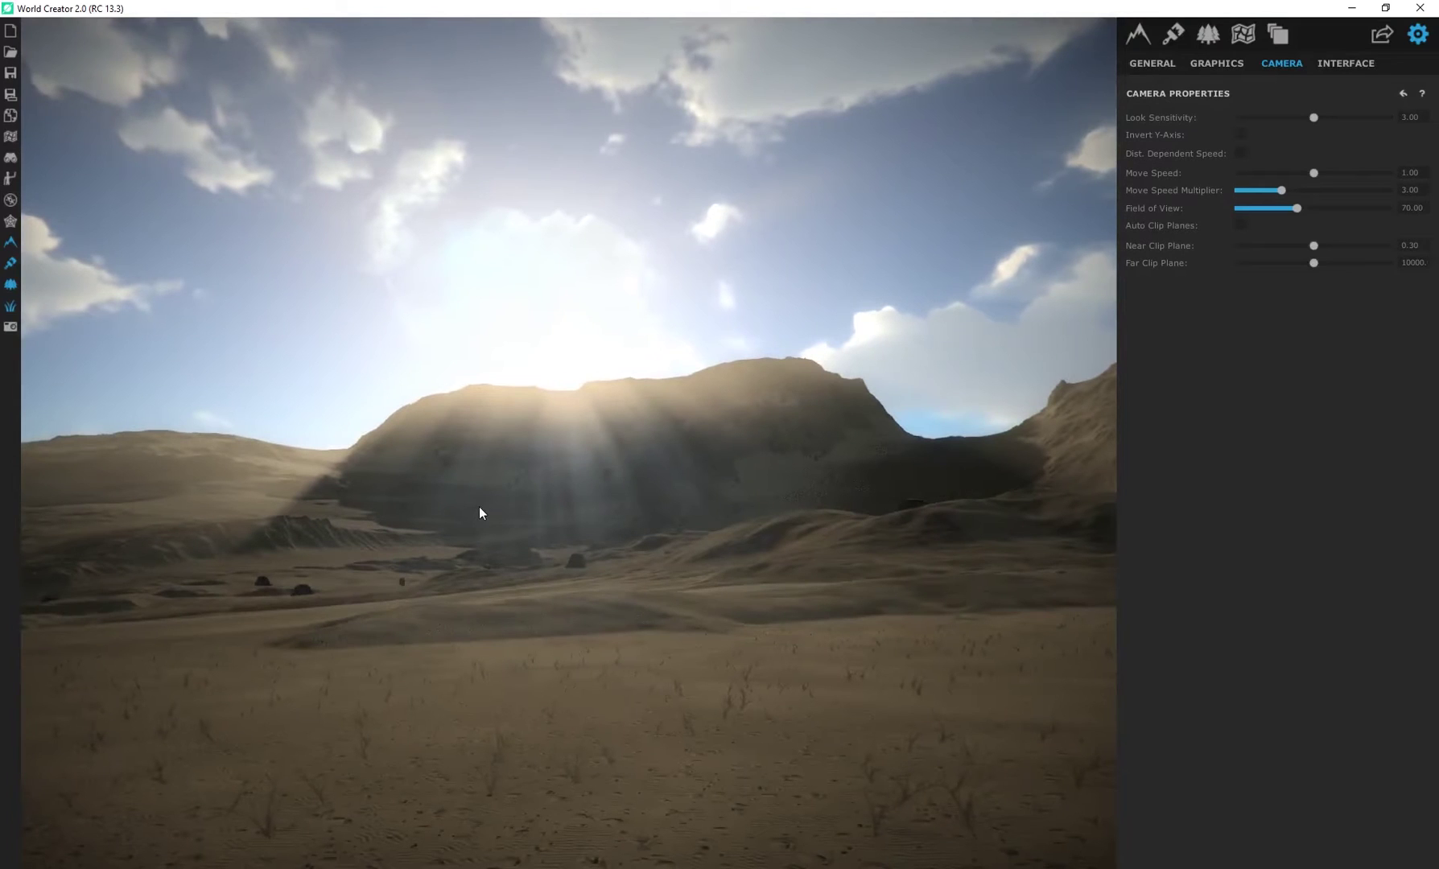
key("w")
right_click_drag(638, 567, 643, 594)
key("w")
key("q")
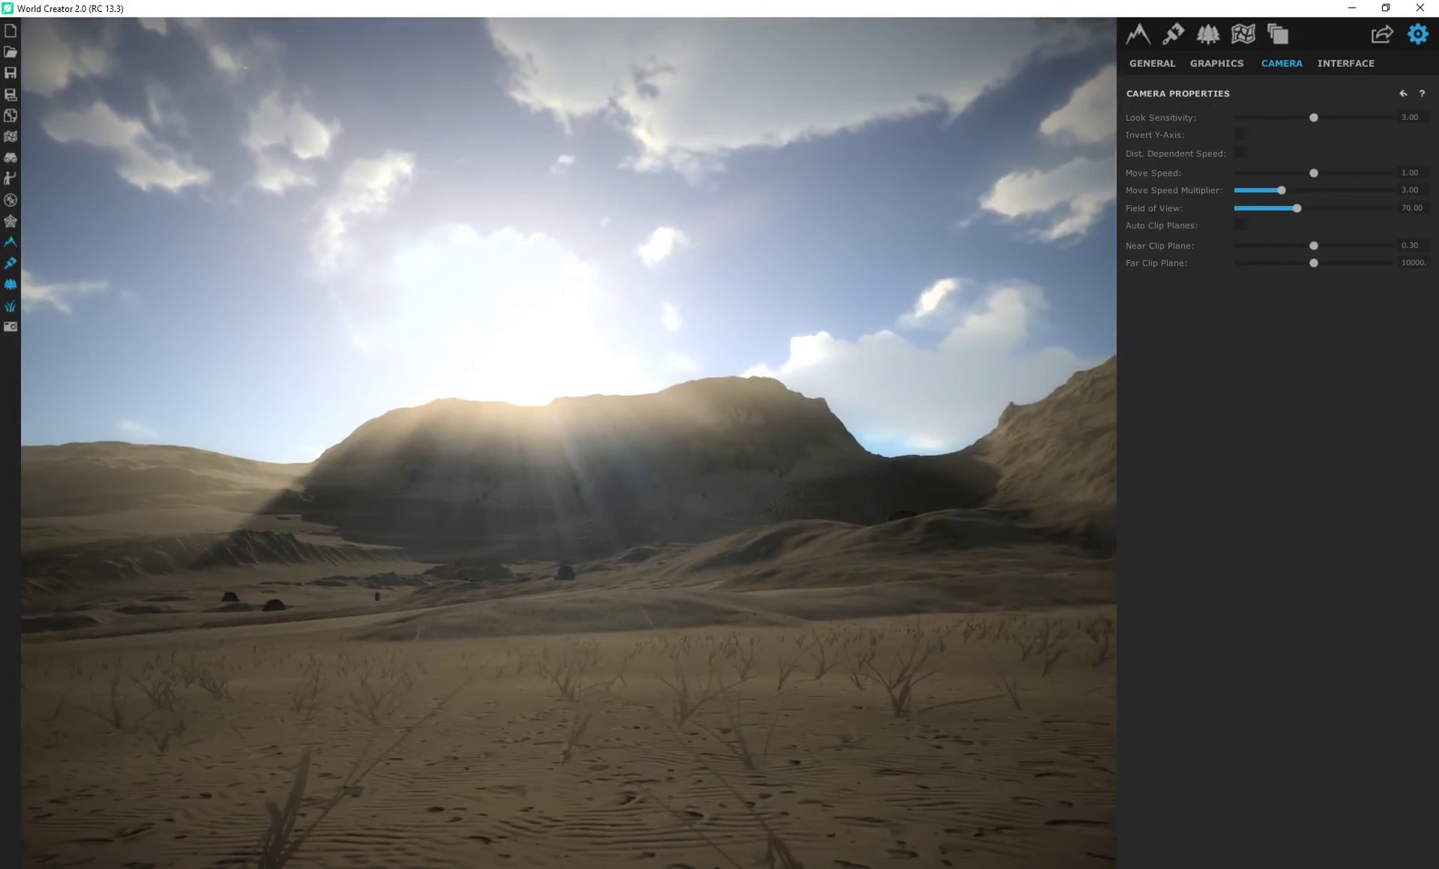